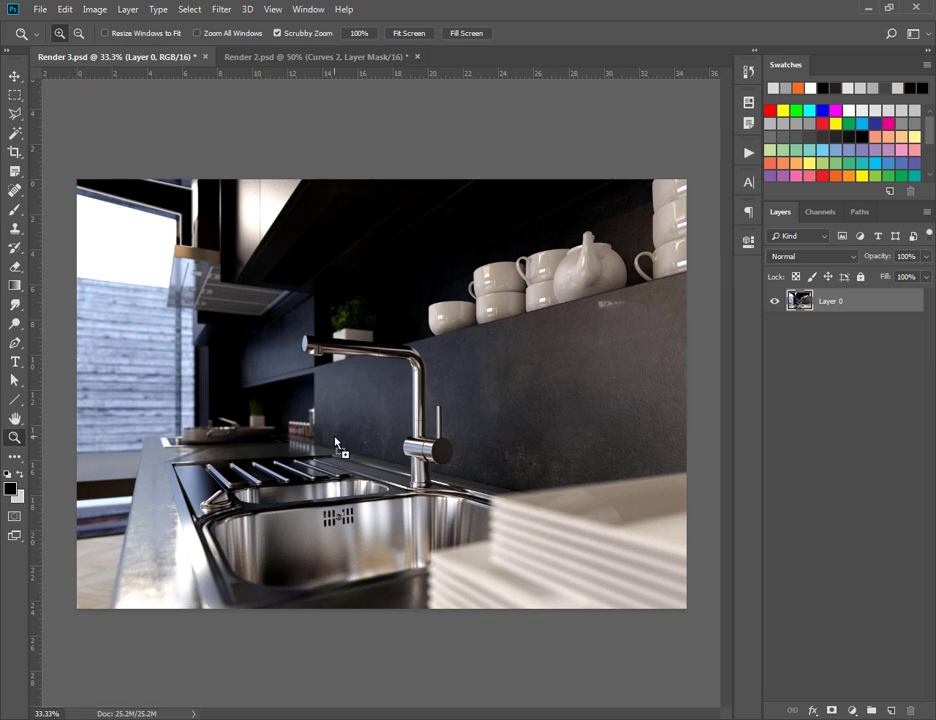
- Confirm placing the 3.VRayReflection pass above Layer 0, blend it with Soft Light, and compare the render with and without it
key("Return")
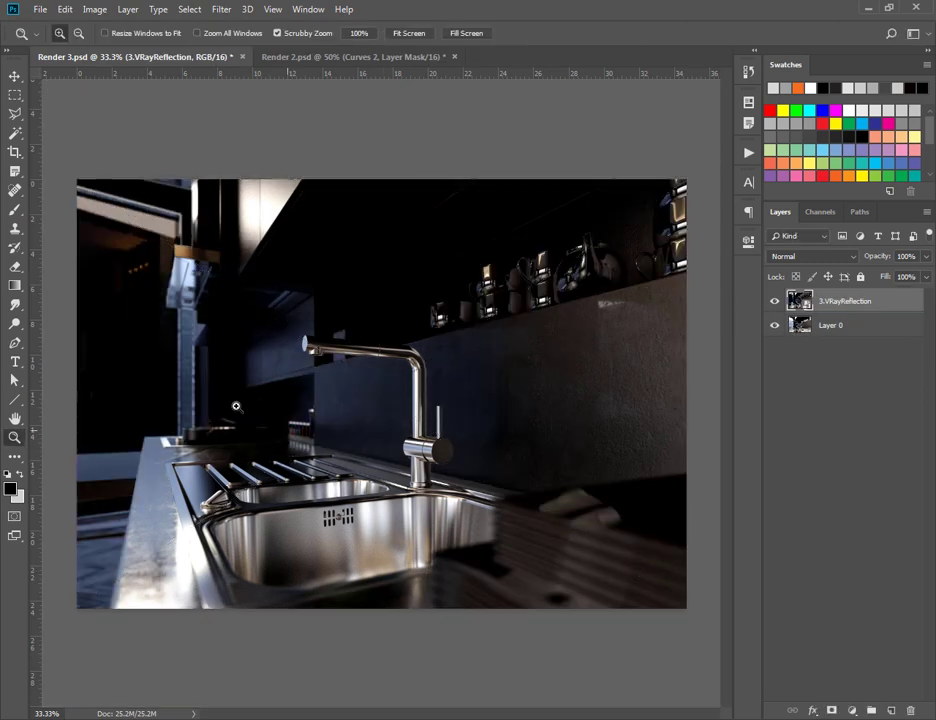
left_click(810, 257)
left_click(790, 442)
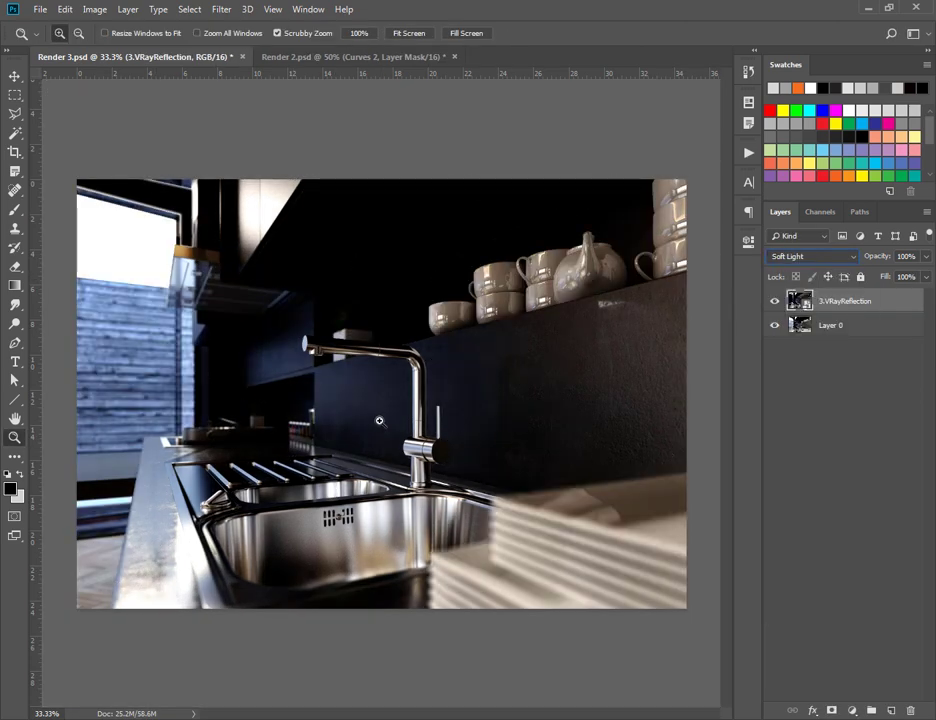
left_click(777, 303)
left_click(777, 303)
left_click(777, 303)
left_click(777, 303)
- Add a Curves adjustment clipped to the 3.VRayReflection layer and raise the curve's midpoint to brighten the reflections
left_click(852, 709)
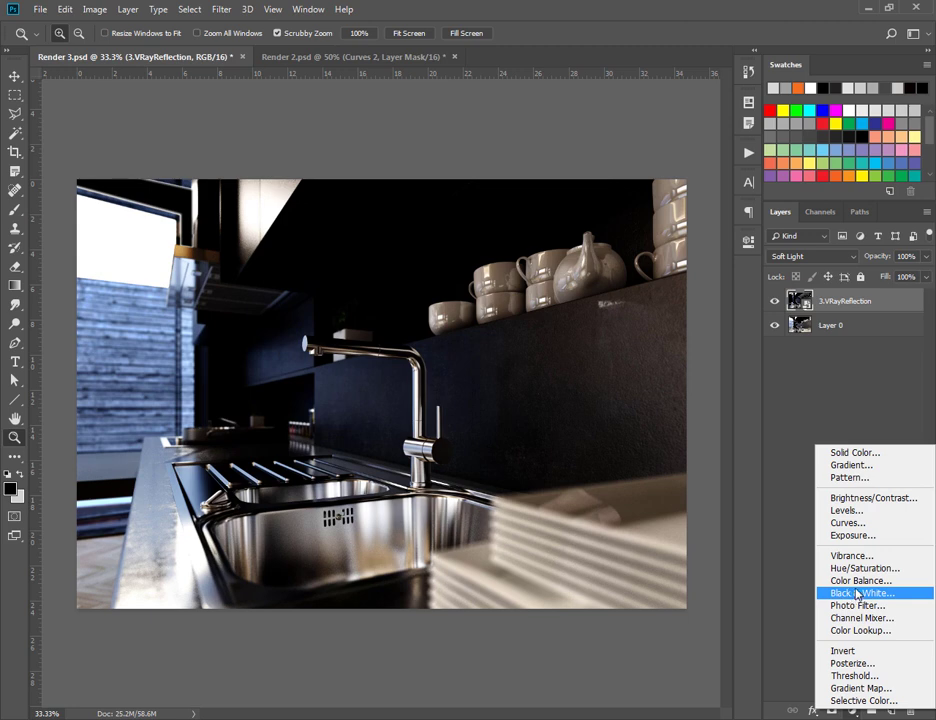
left_click(850, 522)
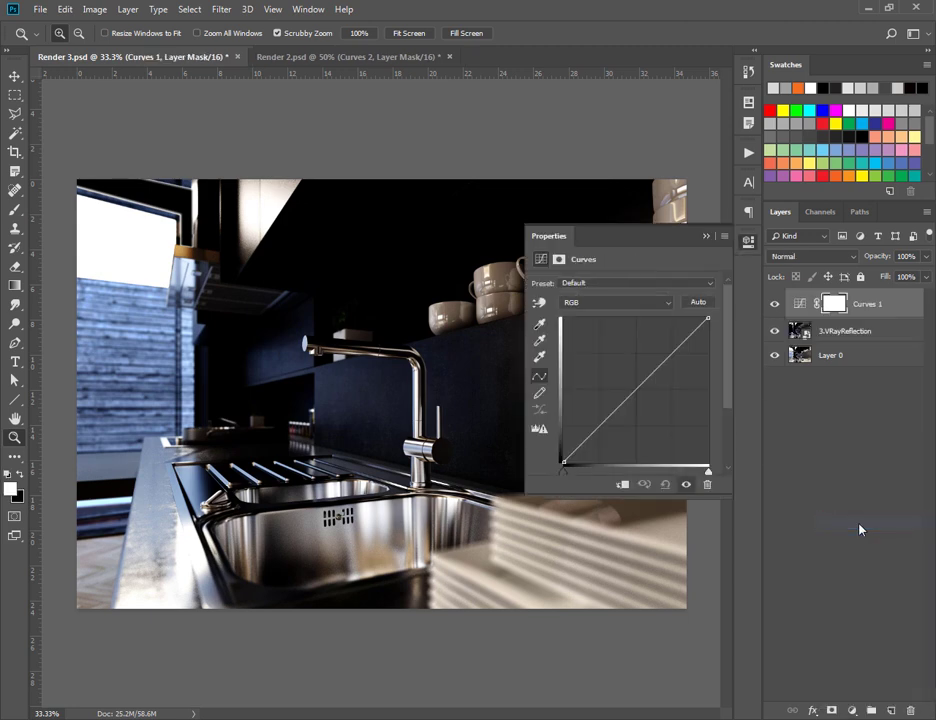
left_click(869, 317, "alt")
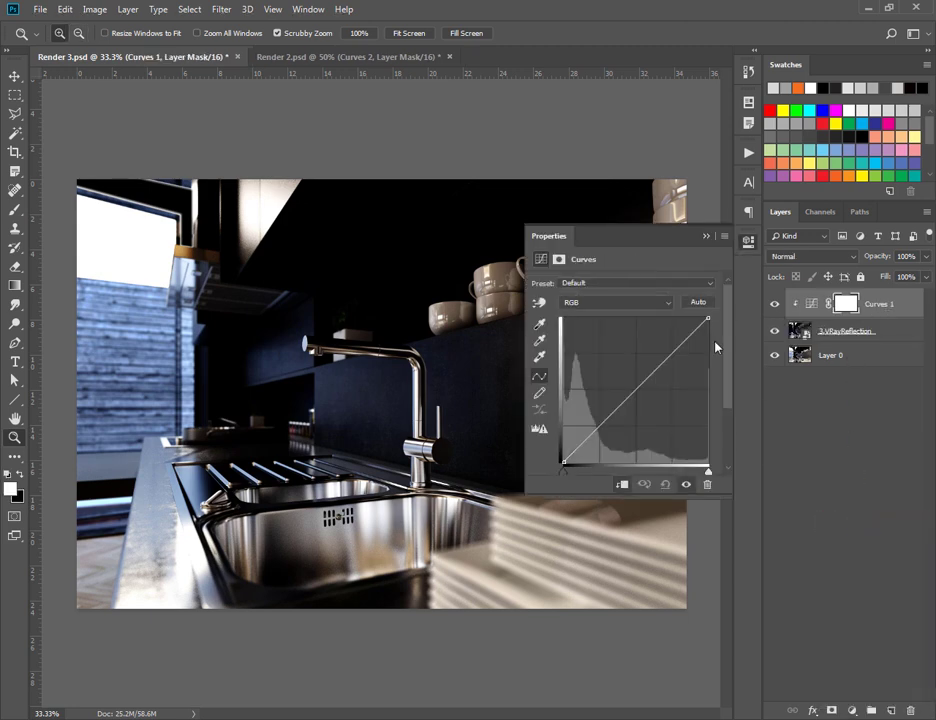
left_click_drag(631, 392, 611, 367)
left_click(707, 238)
- Add an Exposure adjustment clipped to the reflection layer, above Curves 1, with an offset of 0.025
left_click(850, 710)
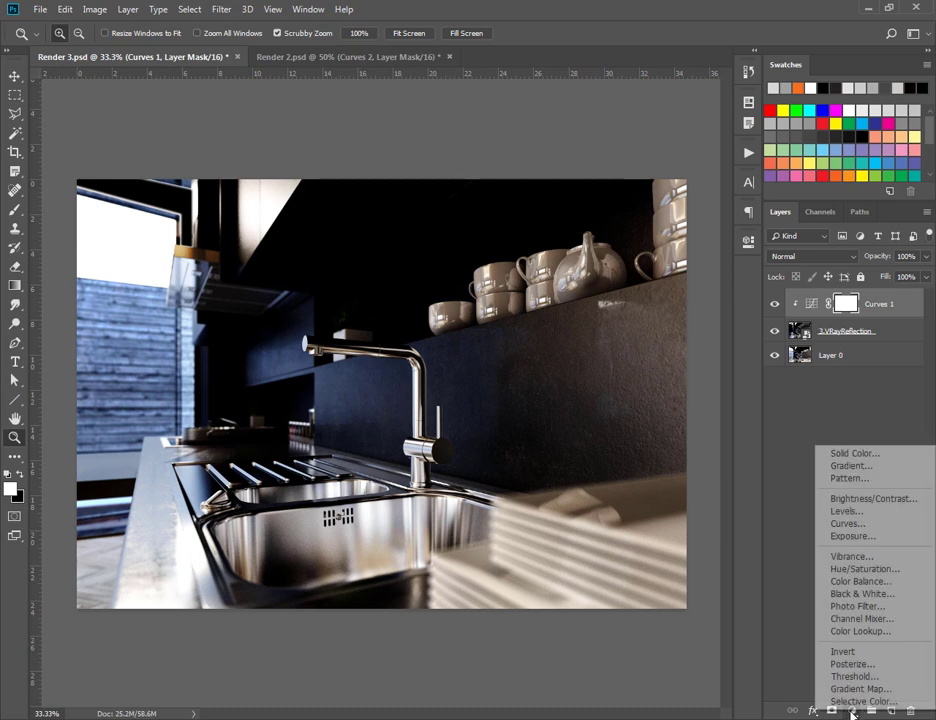
left_click(864, 538)
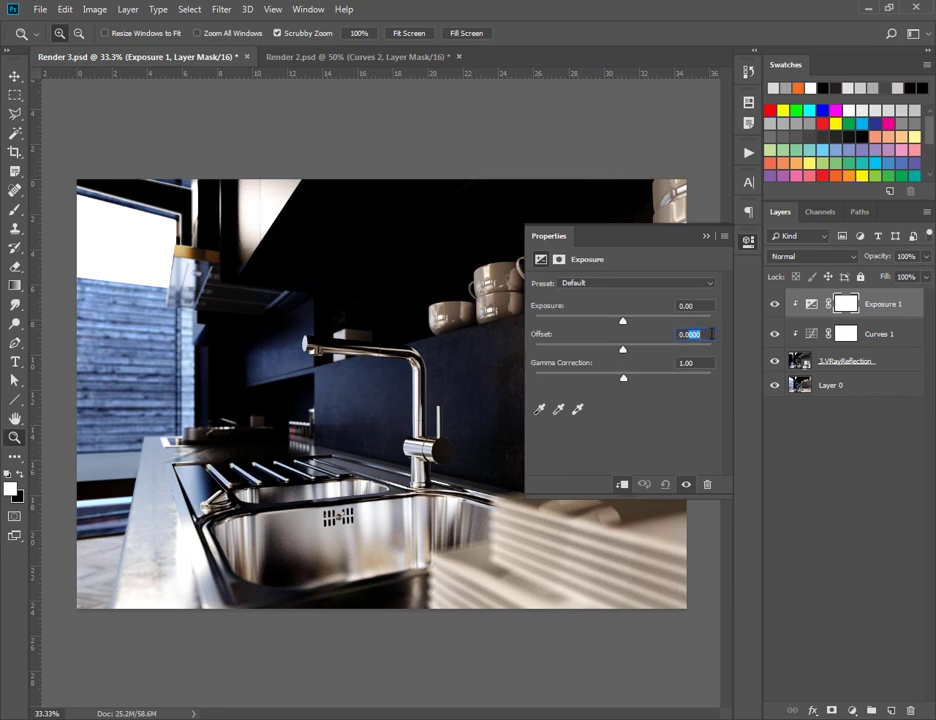
type("0.025")
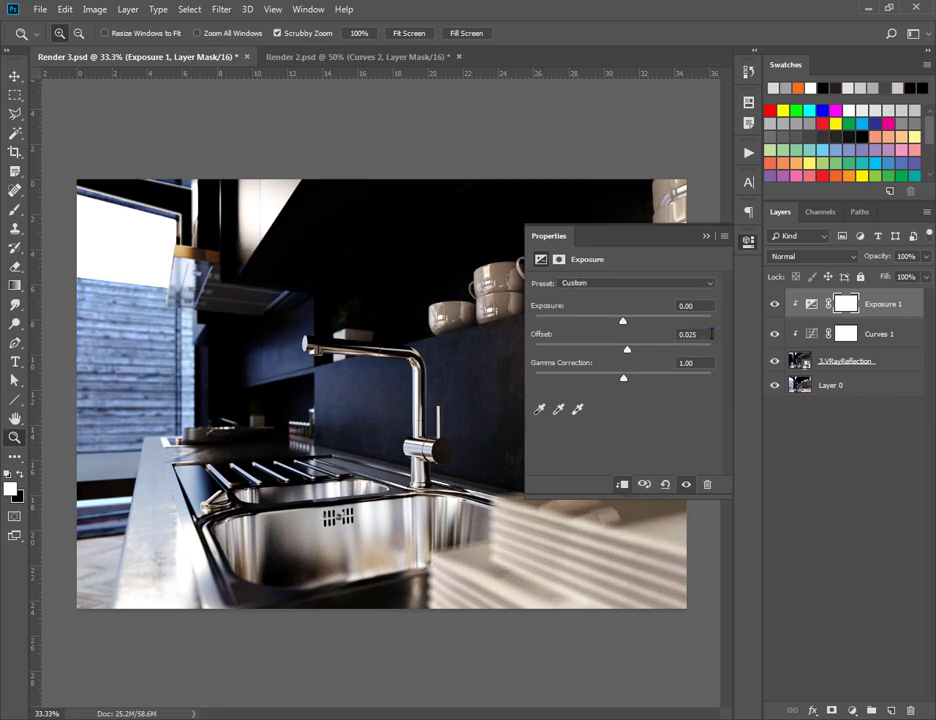
left_click(706, 238)
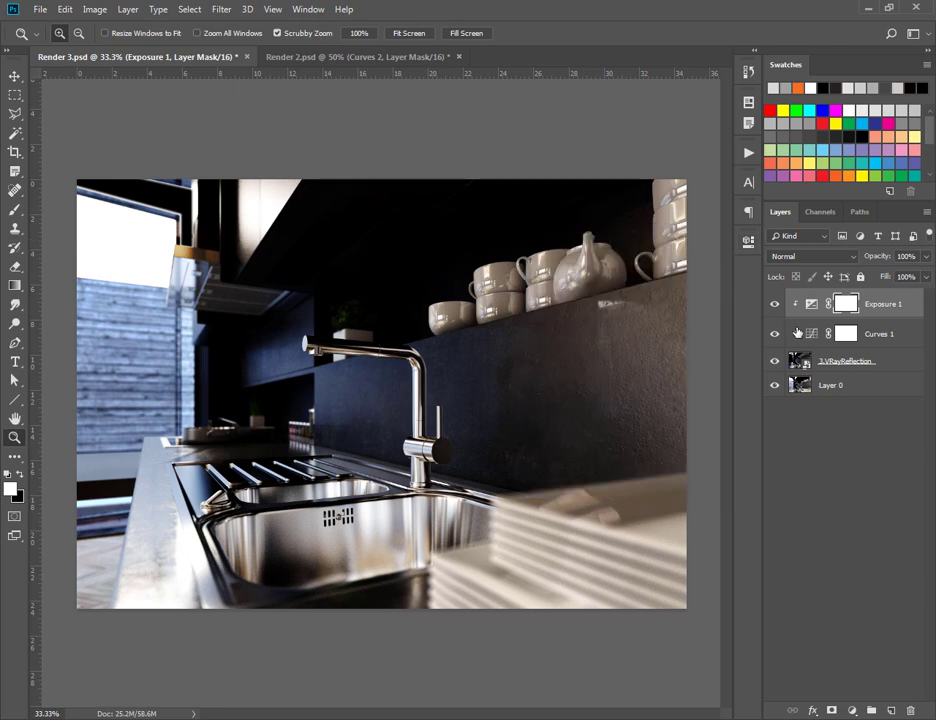
- Compare the render with and without the Exposure 1 adjustment
left_click(774, 308)
left_click(774, 308)
left_click(774, 308)
left_click(774, 308)
left_click(774, 304)
left_click(774, 304)
left_click(774, 305)
left_click(774, 305)
- Increase the Exposure 1 adjustment's offset to +0.25
double_click(812, 305)
left_click_drag(629, 356, 660, 366)
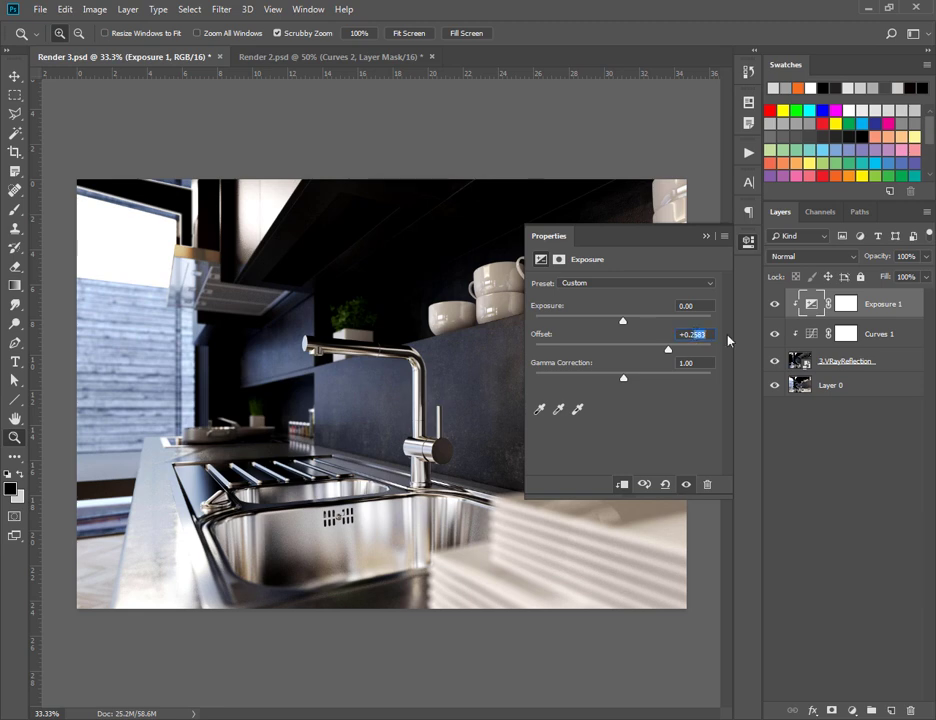
type("+0.25")
left_click(706, 237)
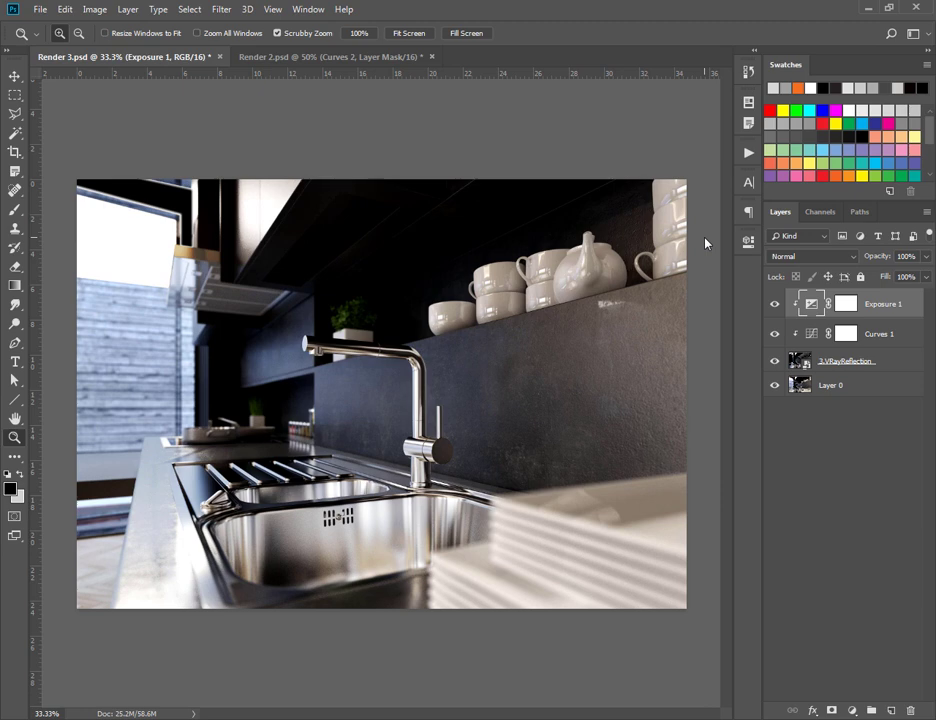
- Add an unclipped Curves adjustment above Exposure 1 and raise its midpoint slightly to brighten the whole image
left_click(851, 710)
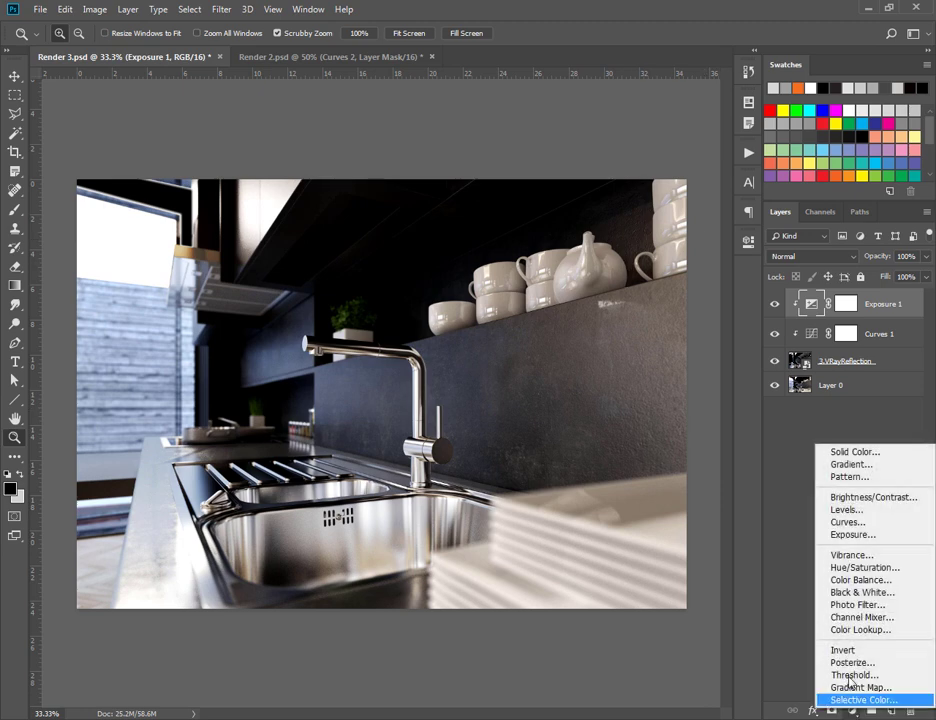
left_click(846, 532)
mouse_move(632, 382)
left_mouse_down()
mouse_move(628, 372)
mouse_move(634, 387)
left_mouse_up()
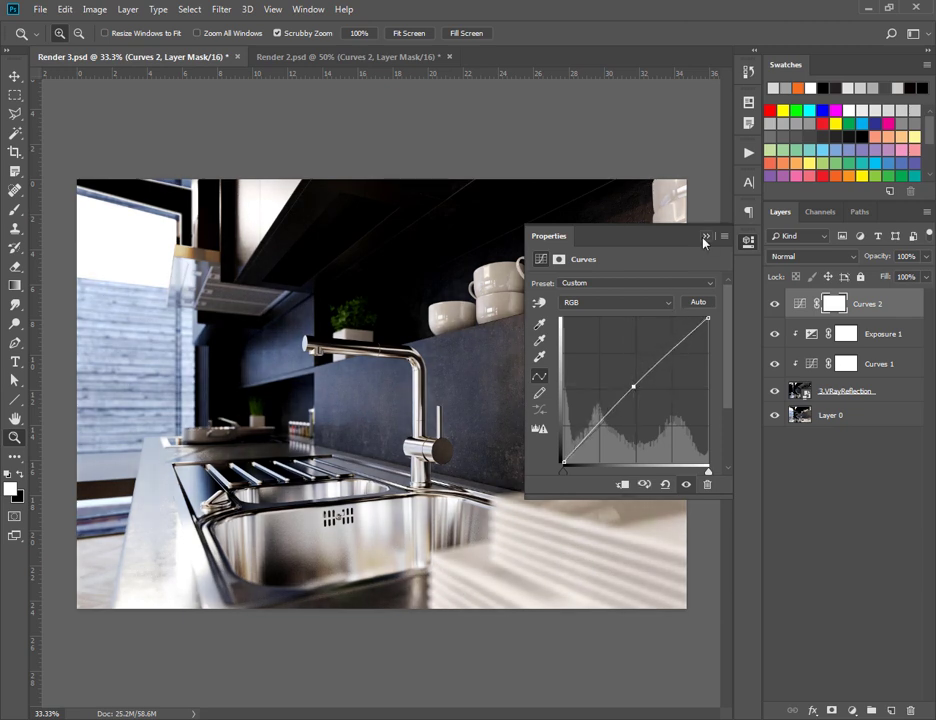
left_click(705, 238)
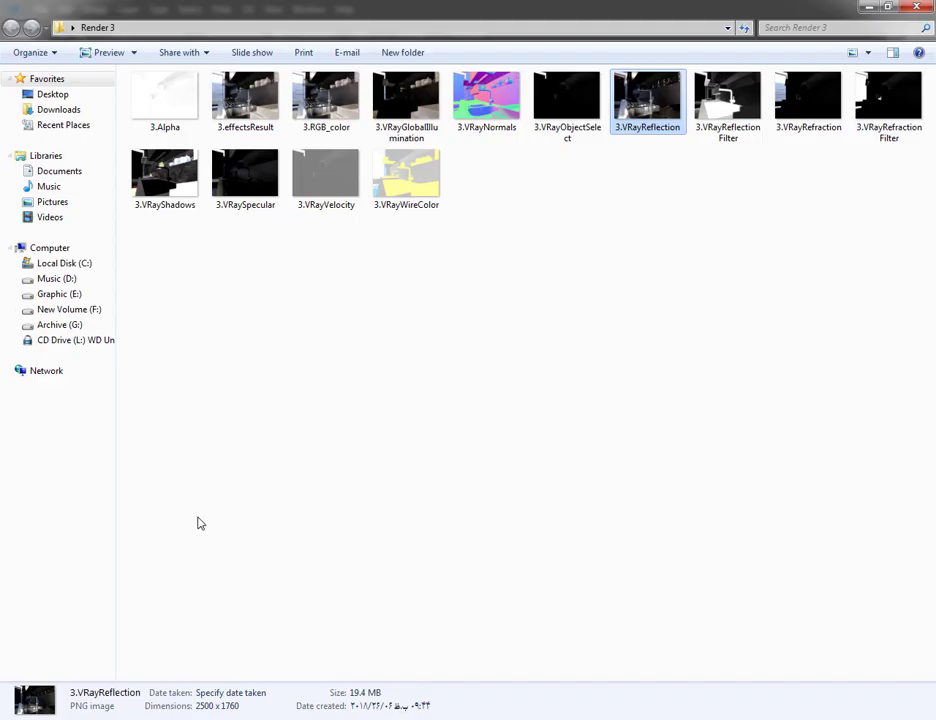
- Place the 3.VRayWireColor image from the Render 3 folder as the topmost layer of the kitchen render
left_click(399, 278)
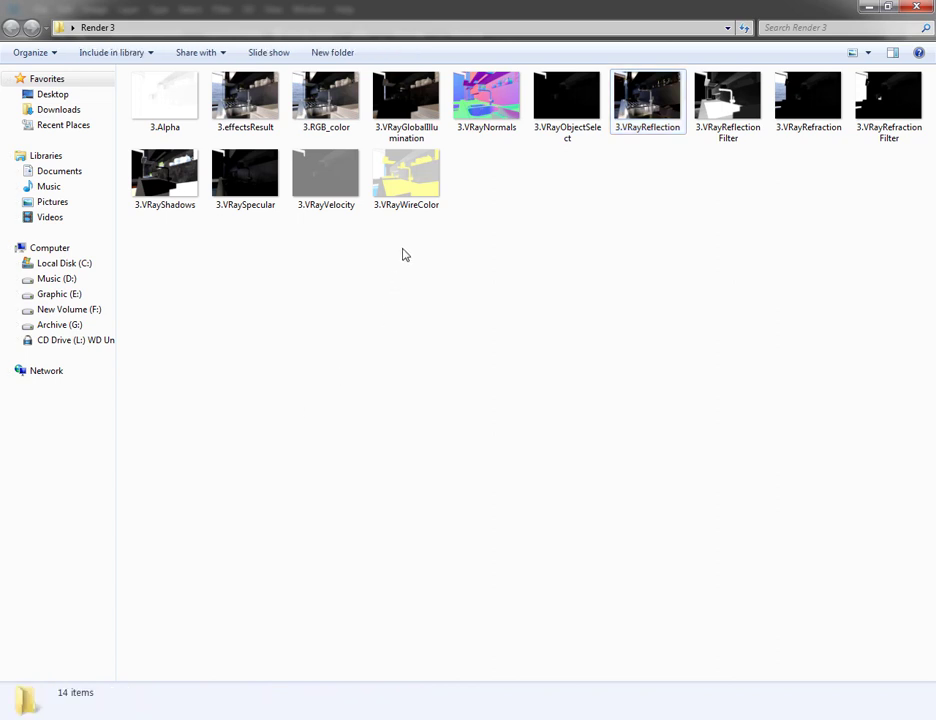
left_click(408, 185)
left_click_drag(408, 178, 290, 620)
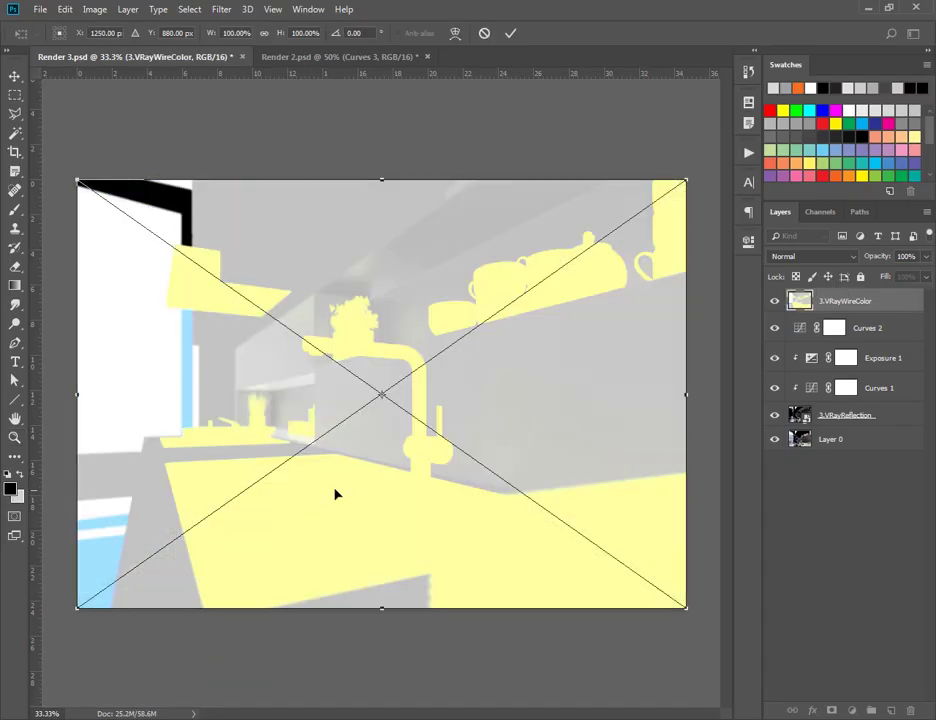
key("Return")
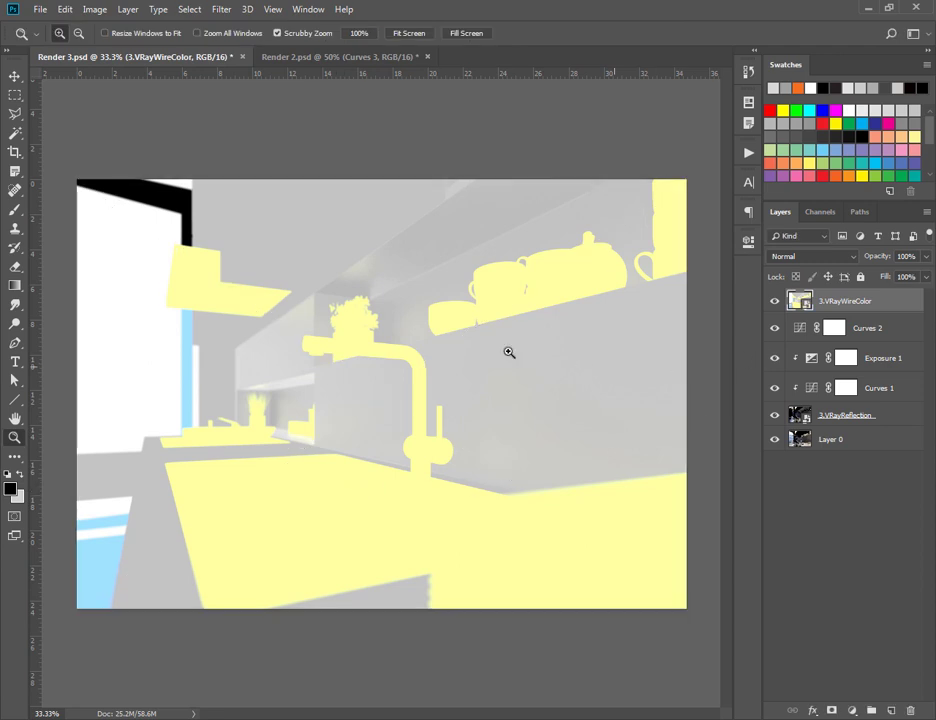
- Select the yellow sink, faucet and plates area on the 3.VRayWireColor layer with the Magic Wand, and hide that layer
left_click(15, 113)
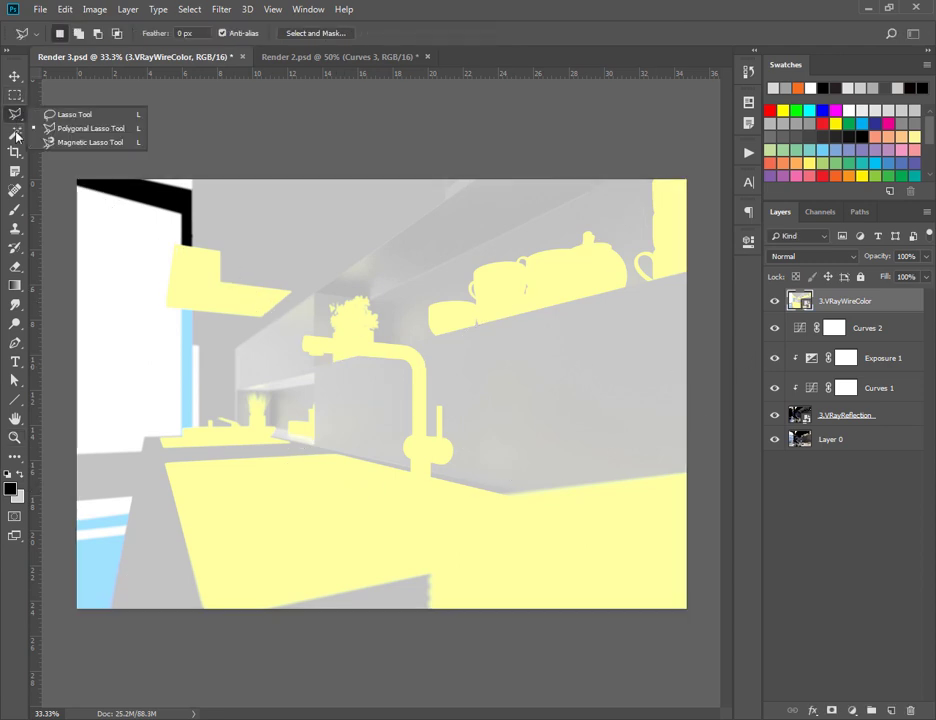
left_click(15, 133)
left_click(15, 133)
left_click(80, 146)
left_click(283, 495)
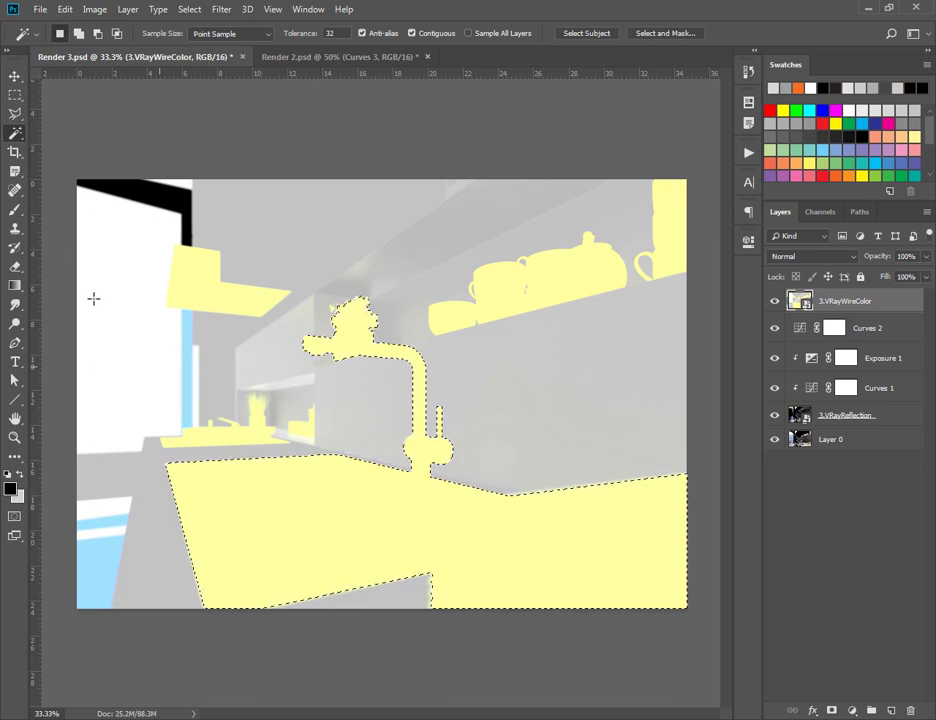
left_click(15, 133)
left_click(75, 147)
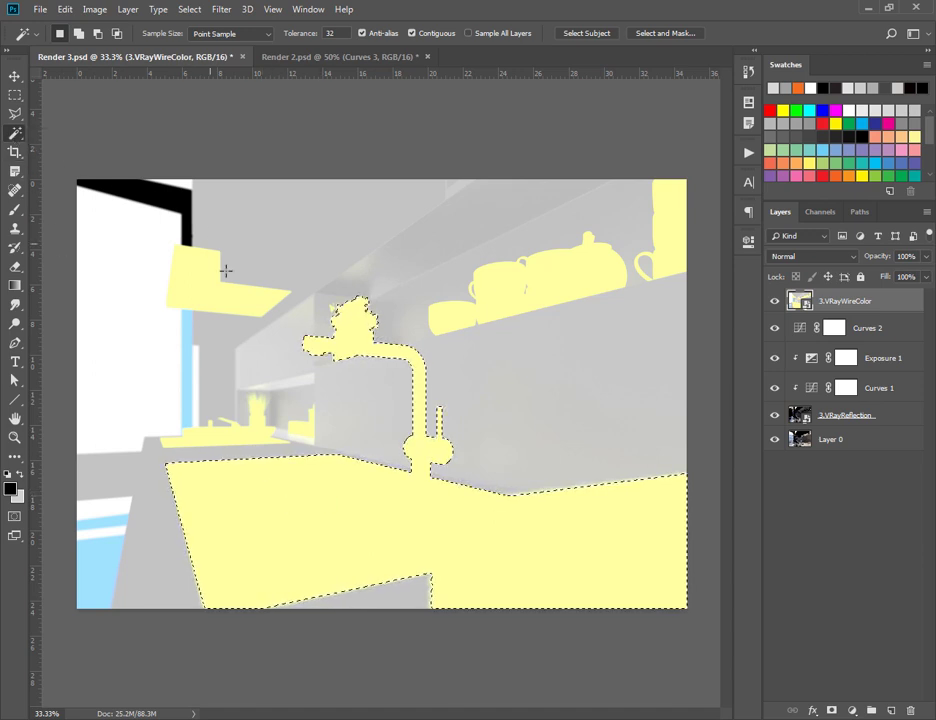
left_click(774, 300)
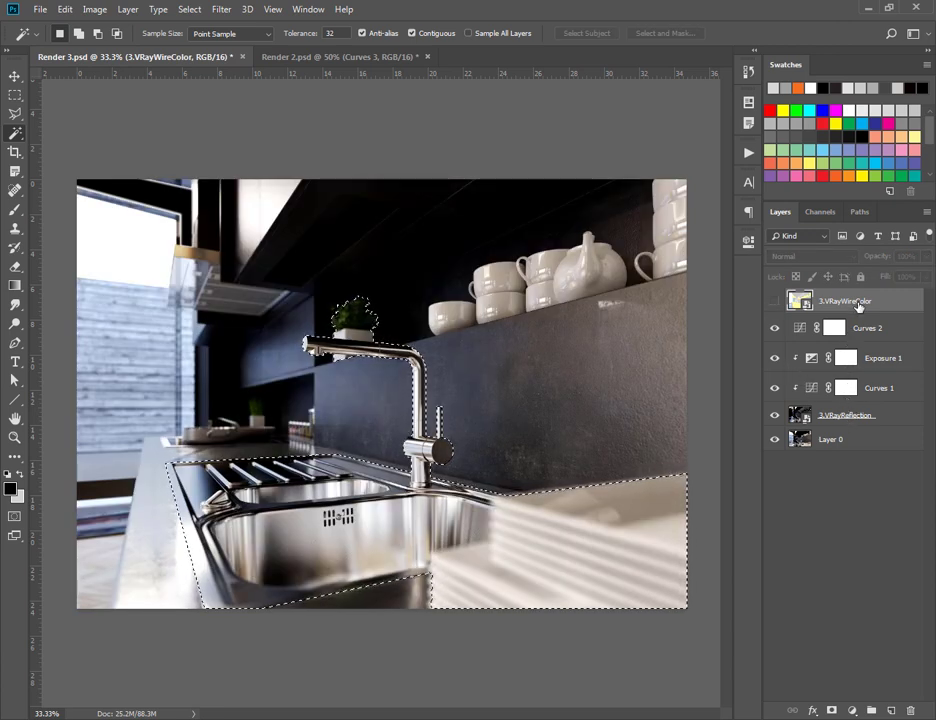
right_click(416, 405)
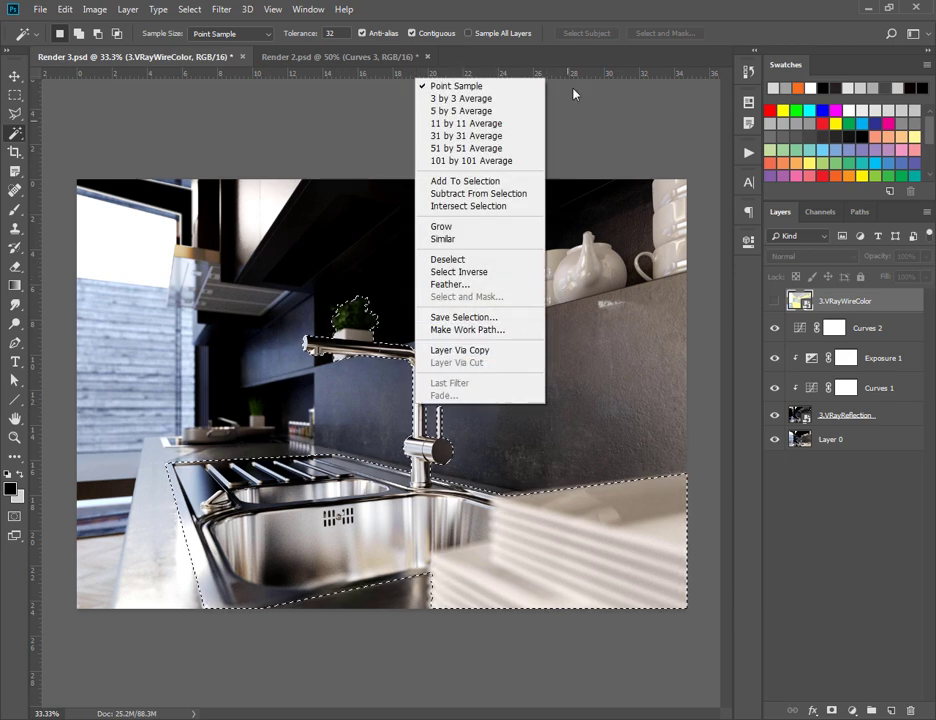
left_click(586, 12)
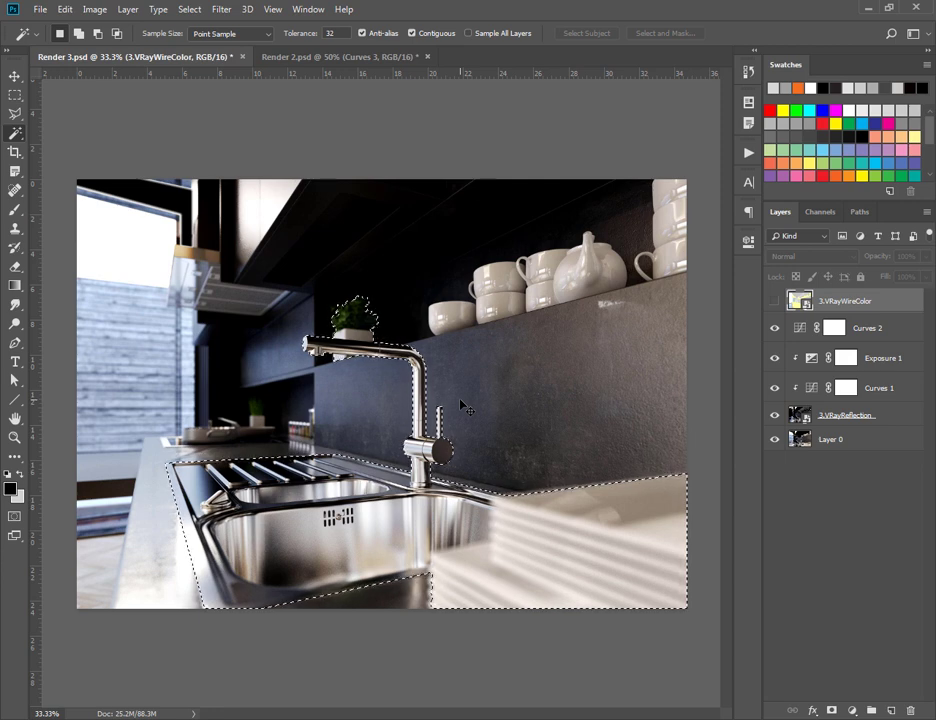
key("ctrl+j")
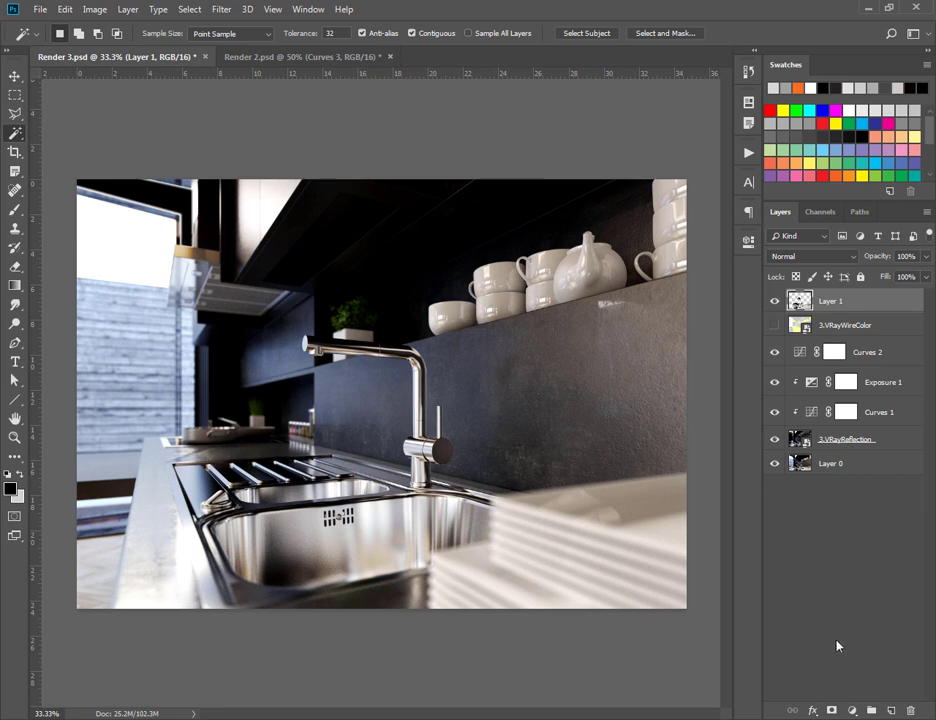
key("ctrl+z")
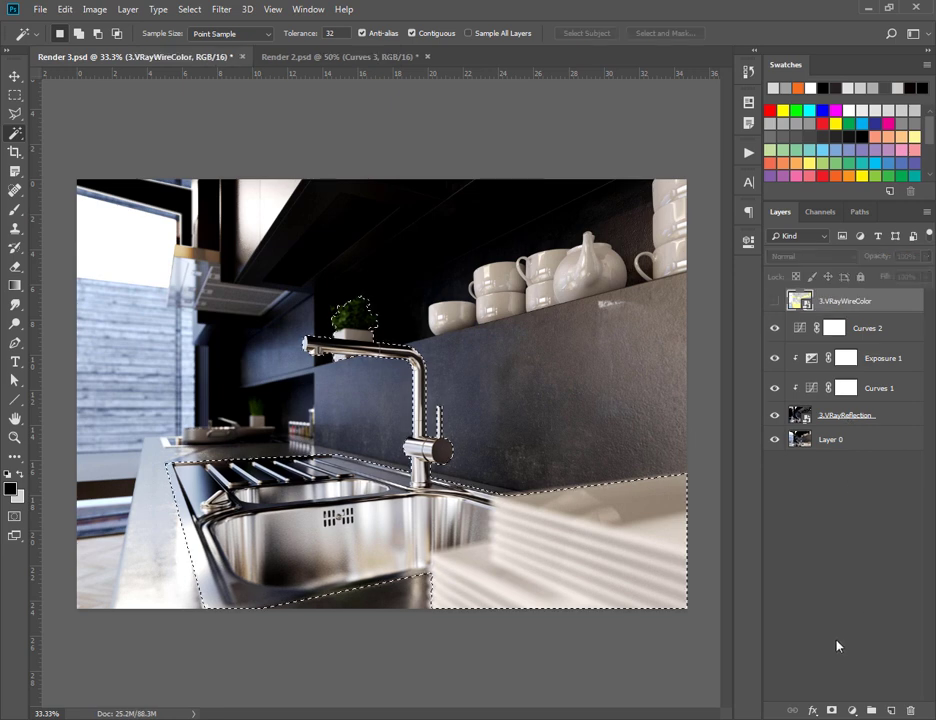
- Add a Curves adjustment masked to the sink selection, raise its midpoint to brighten that area, and compare the result with the original
left_click(852, 710)
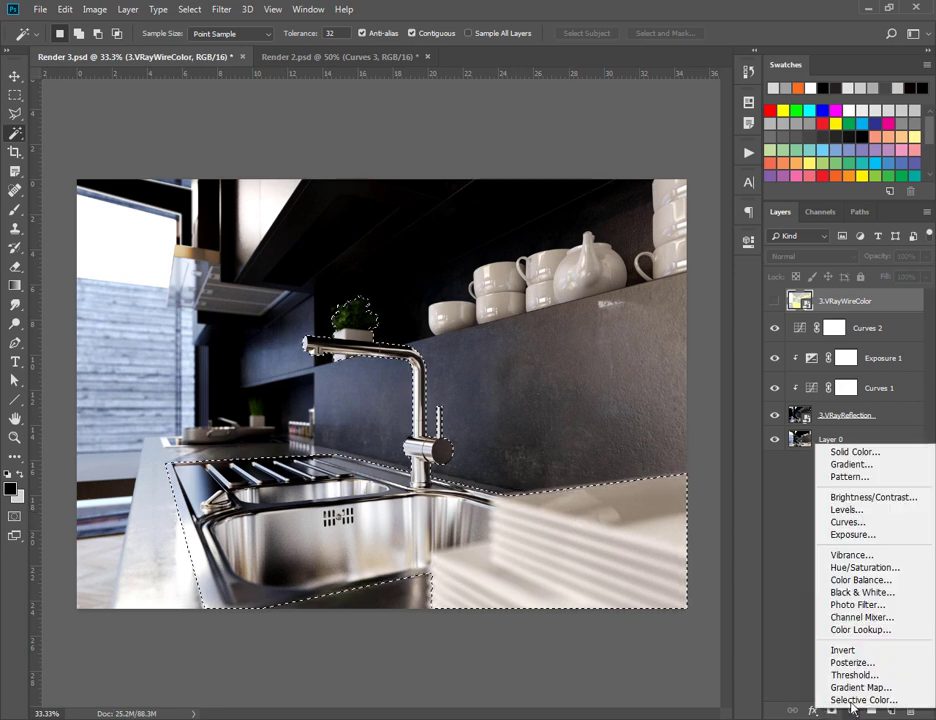
left_click(848, 522)
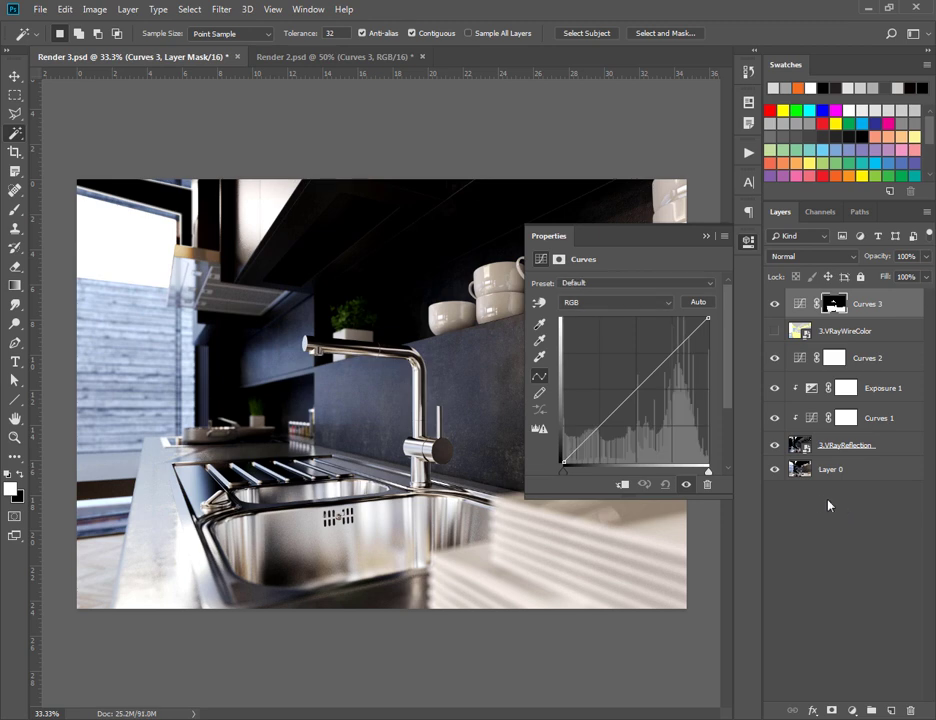
left_click_drag(631, 389, 625, 381)
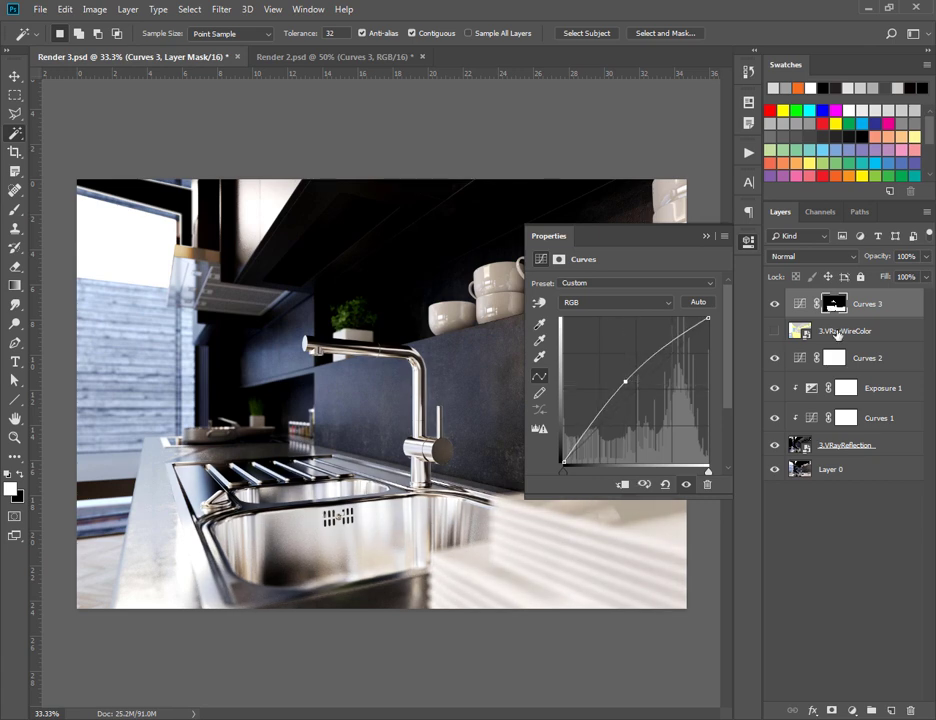
left_click(706, 237)
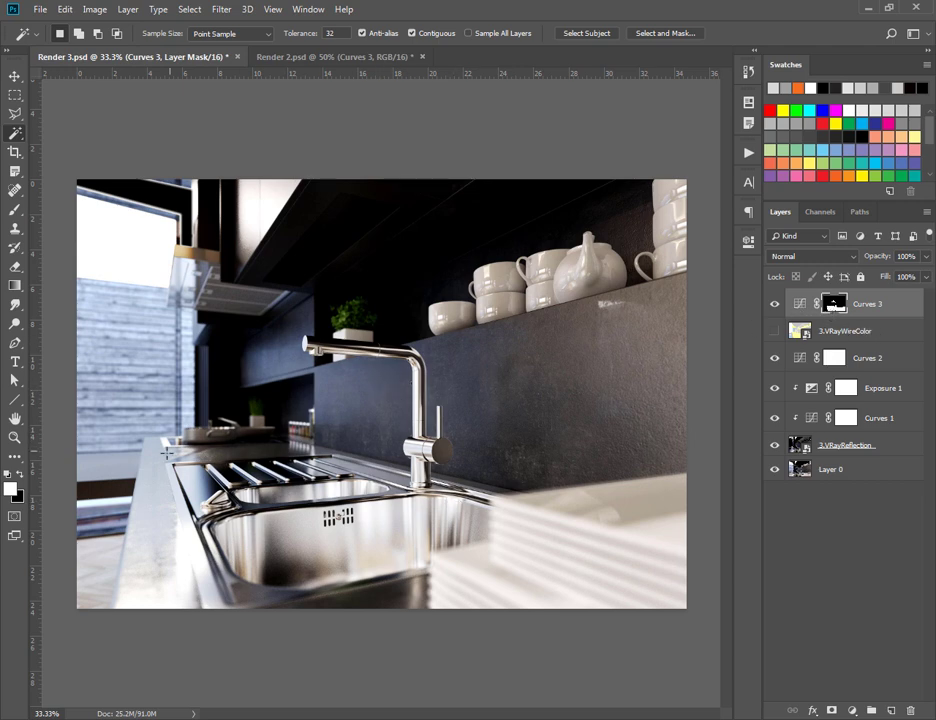
left_click(773, 306)
left_click(773, 306)
left_click(773, 306)
left_click(773, 306)
left_click(776, 305)
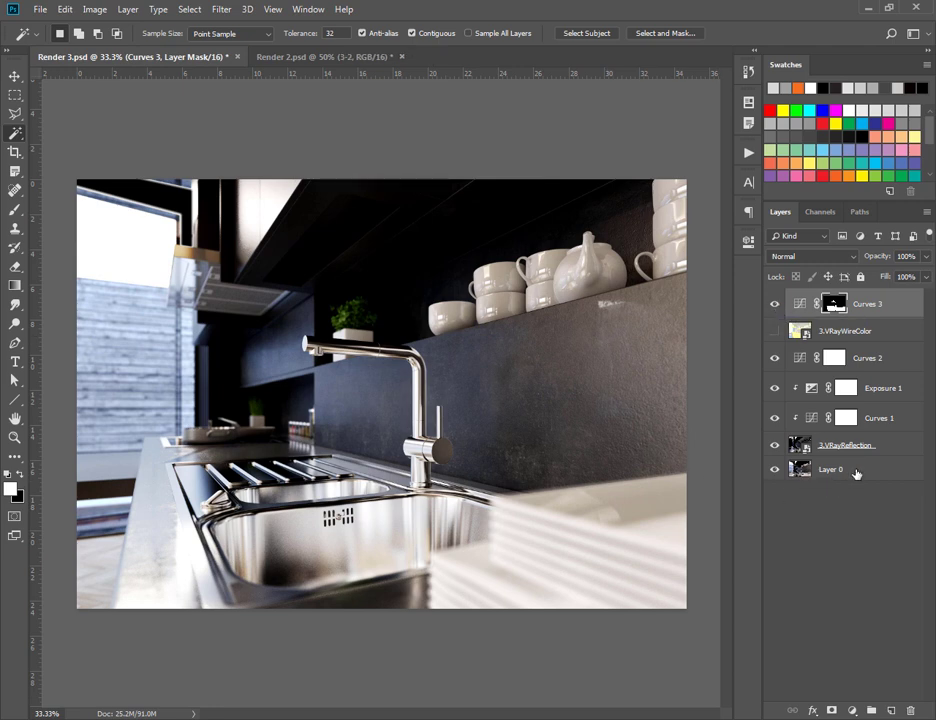
- Duplicate Layer 0 and move the copy to the top of the layer stack
left_click(856, 474)
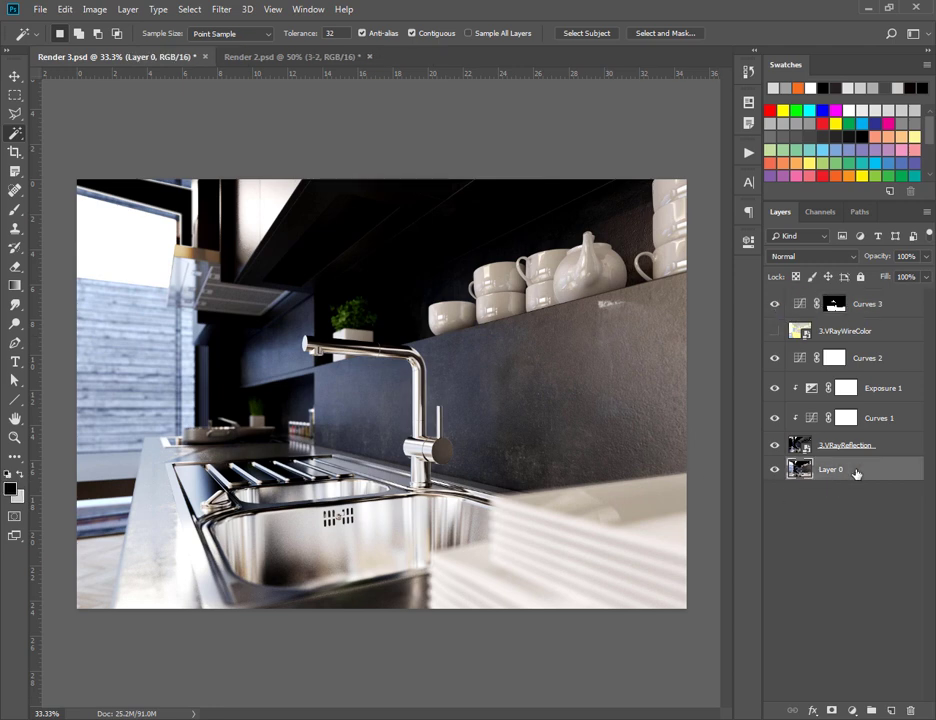
key("ctrl+j")
left_click_drag(856, 474, 846, 297)
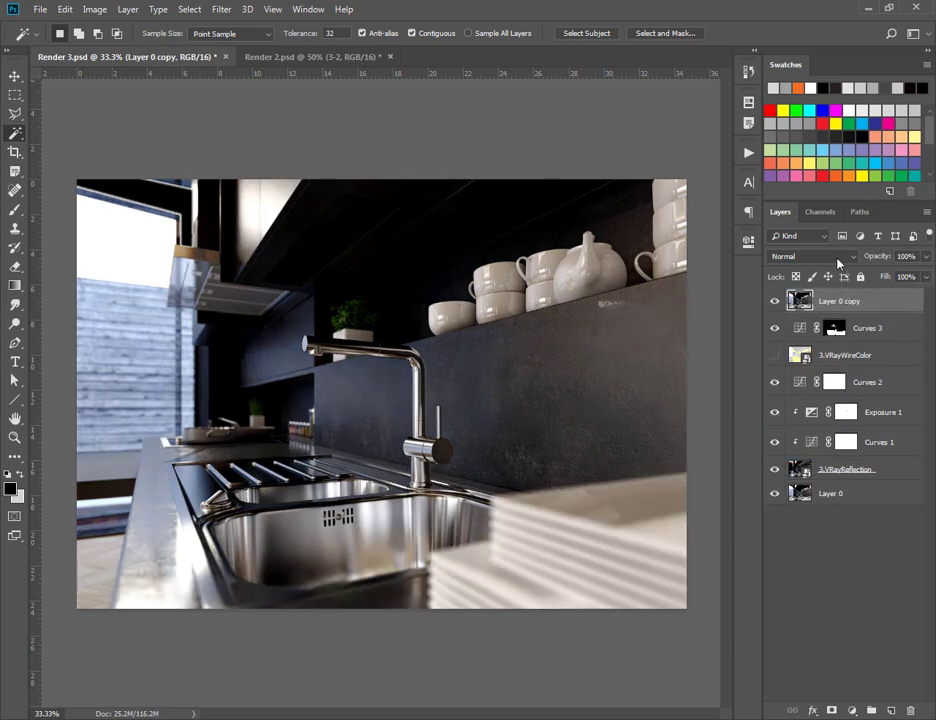
- Set the Layer 0 copy to Screen blending at 35% opacity
left_click(839, 261)
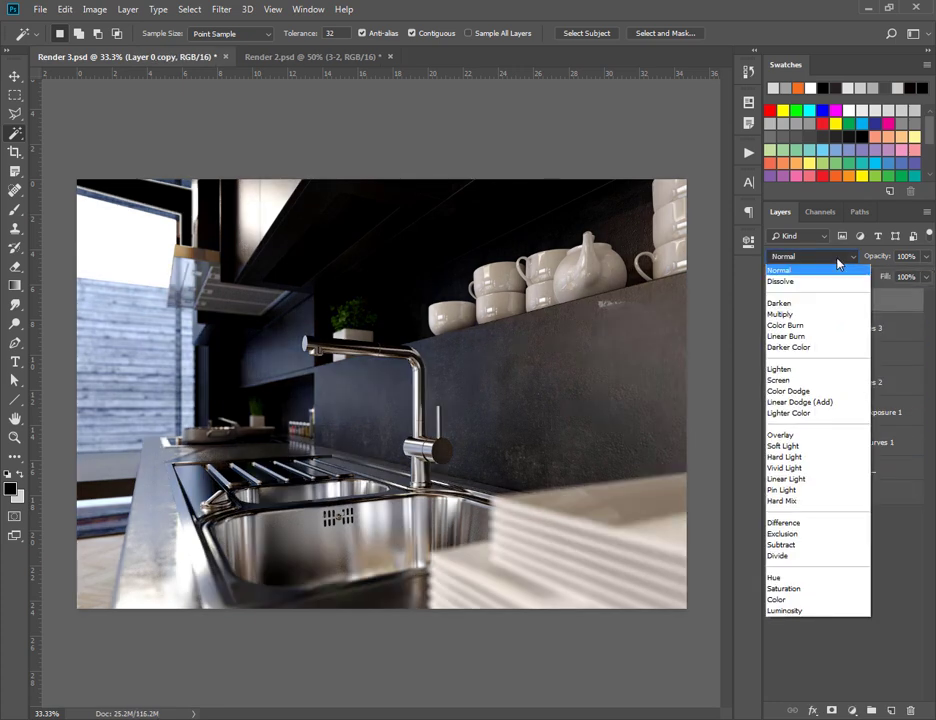
left_click(782, 380)
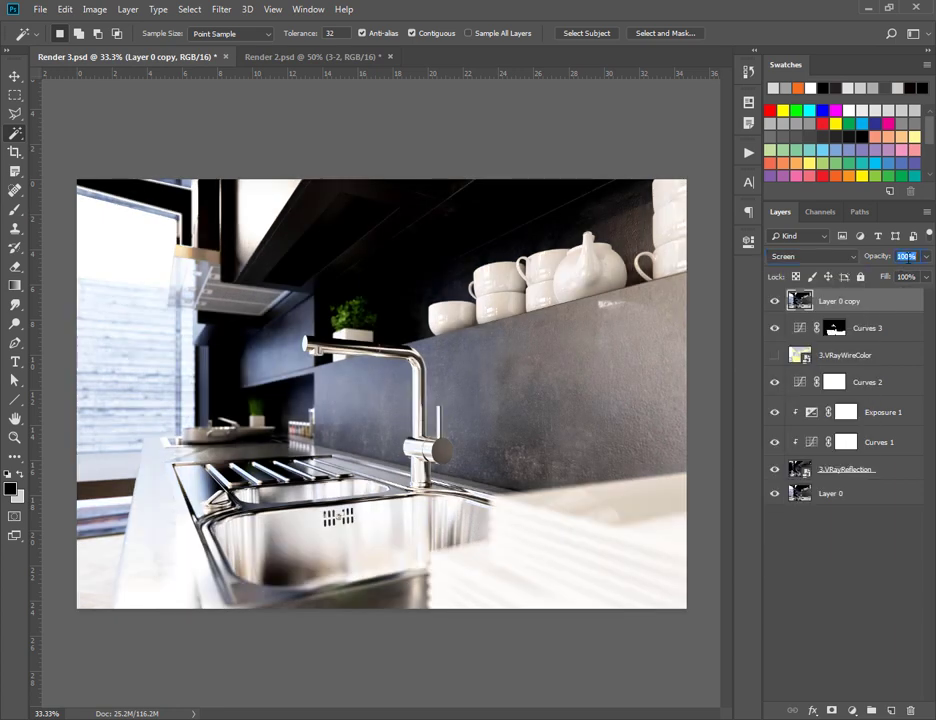
type("35")
key("Return")
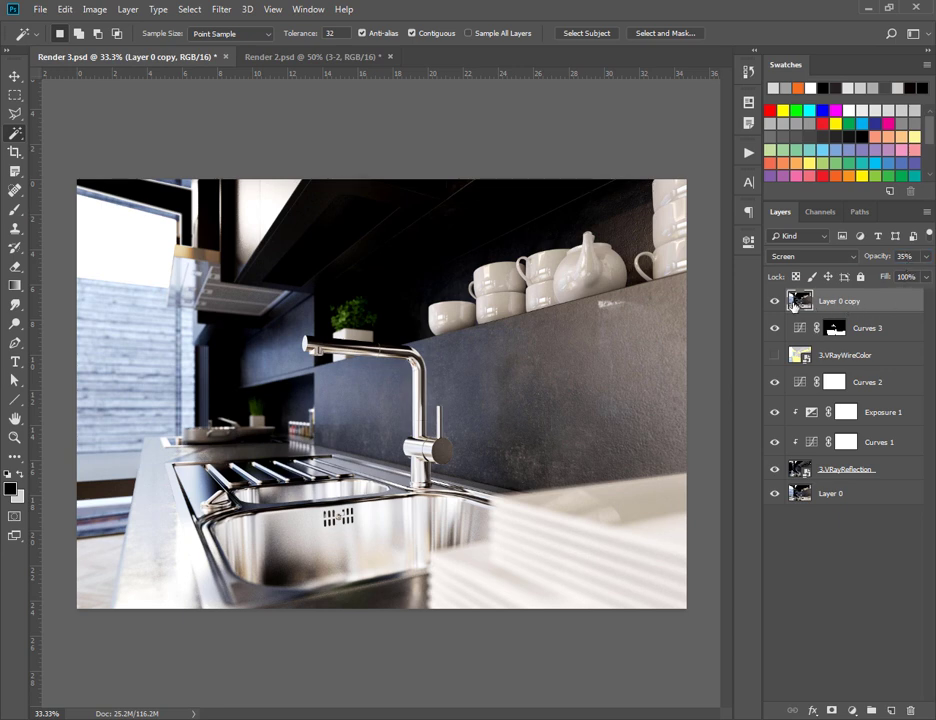
- Compare the render with and without the Layer 0 copy by toggling that layer's visibility
left_click(775, 302)
left_click(775, 302)
left_click(775, 303)
left_click(775, 303)
left_click(775, 303)
left_click(775, 303)
left_click(775, 303)
left_click(775, 303)
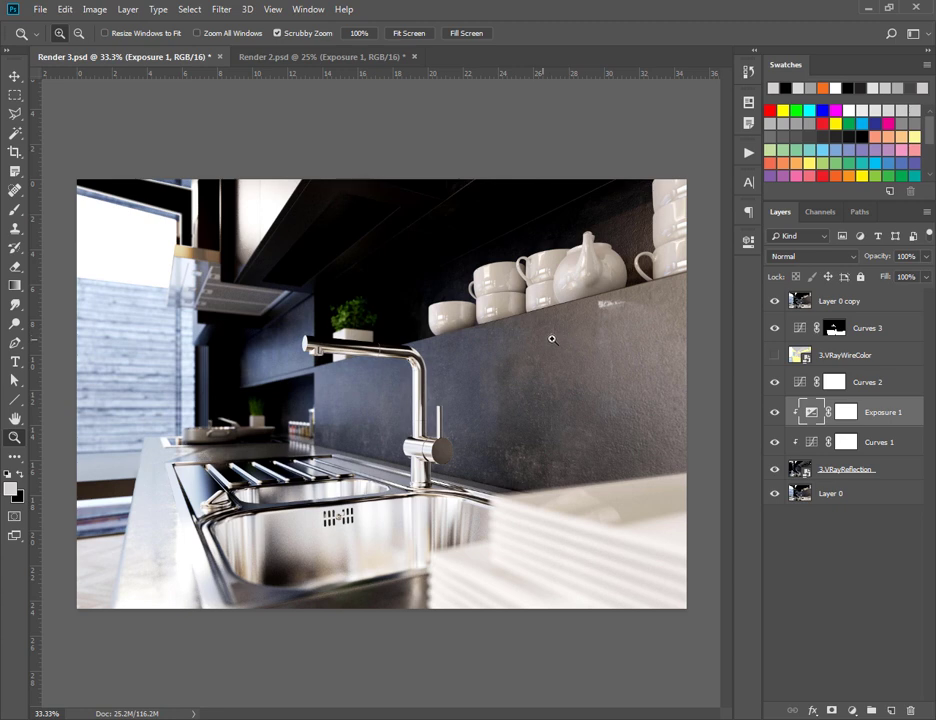
- Reopen the Exposure 1 adjustment's settings and adjust its Offset value
double_click(812, 418)
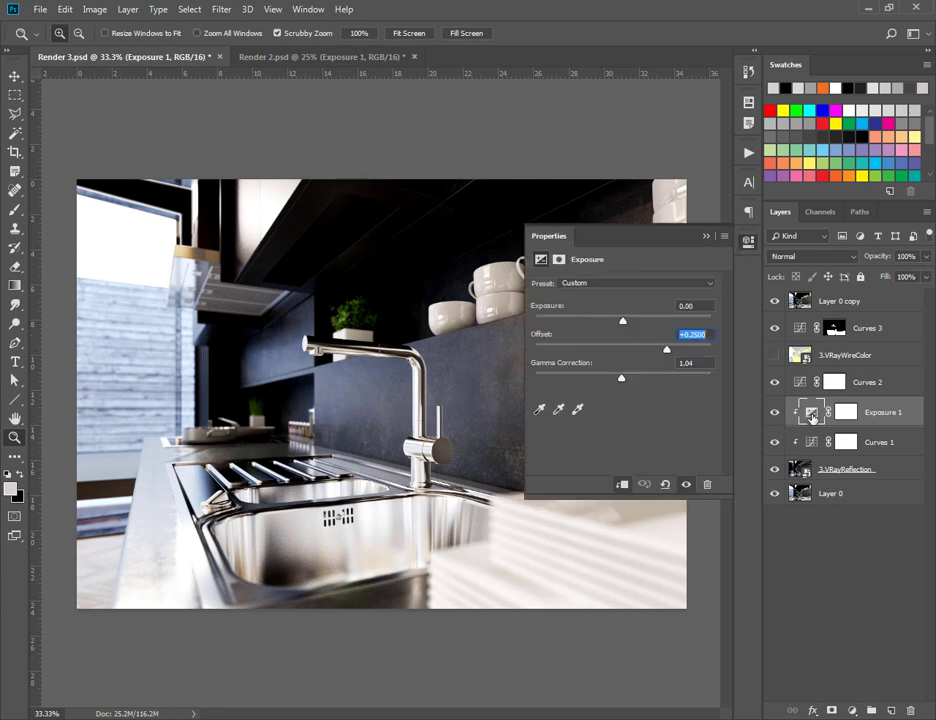
left_click(690, 336)
left_click(706, 236)
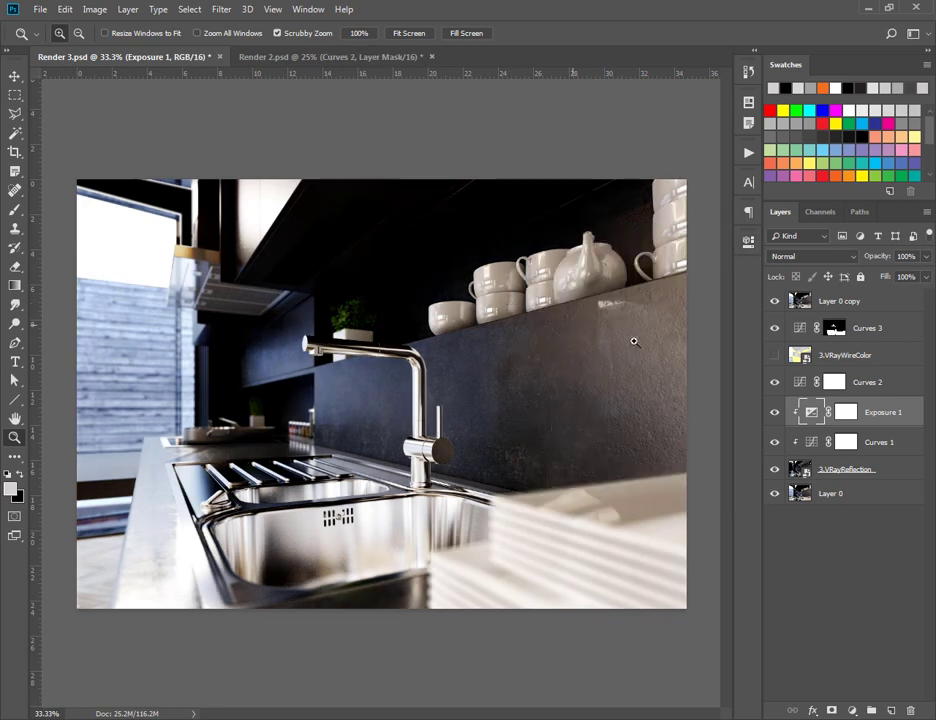
- Show the 3.VRayWireColor layer and select its connected yellow plant, faucet and sink area with the Magic Wand
left_click(774, 356)
left_click(790, 357)
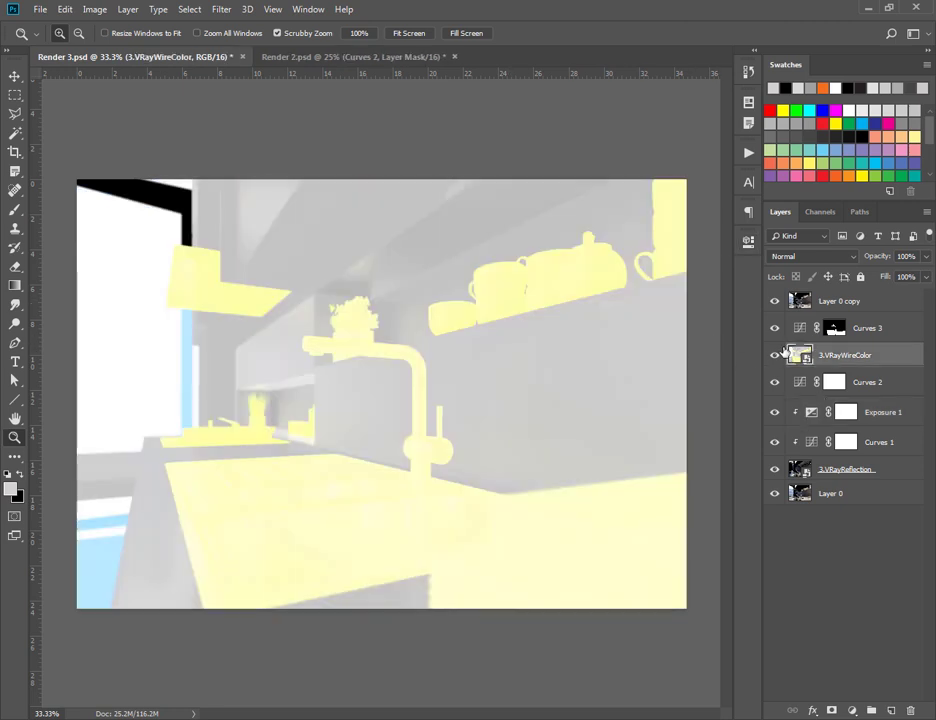
key("w")
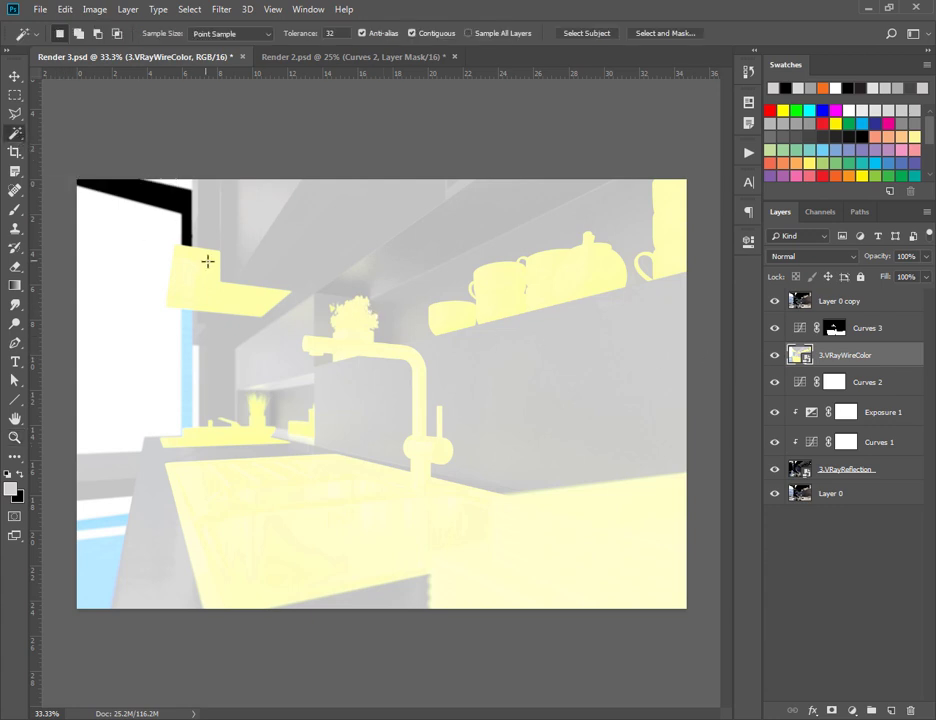
left_click(357, 325)
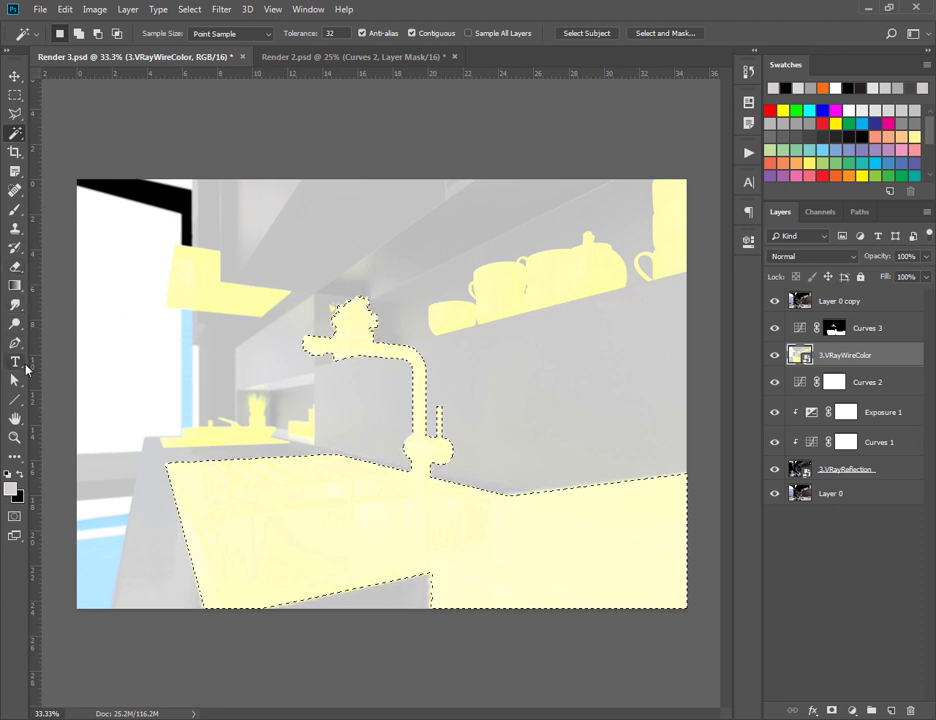
- Subtract the faucet, sink and plates from the selection with the Polygonal Lasso, keeping only the potted plant above the faucet
left_click(15, 113)
key("alt")
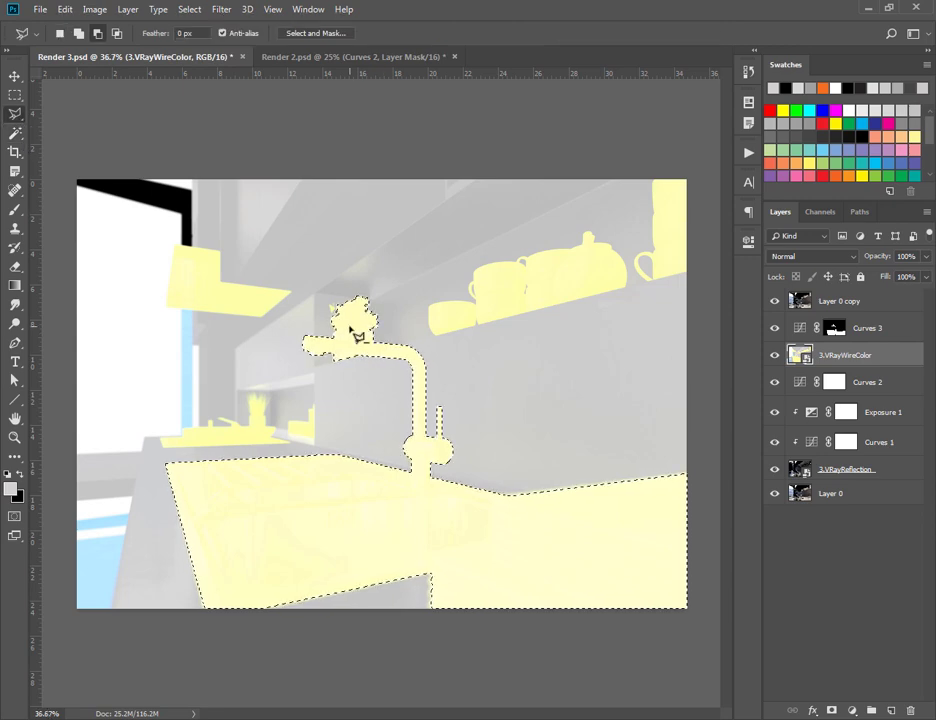
scroll(352, 333, "up", 5)
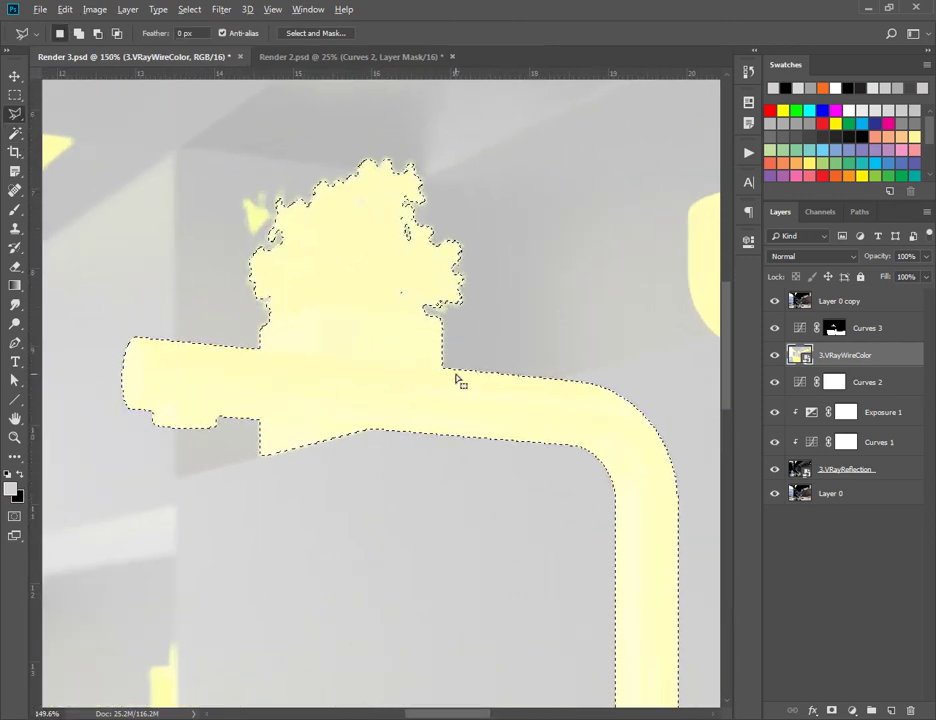
left_click(443, 368)
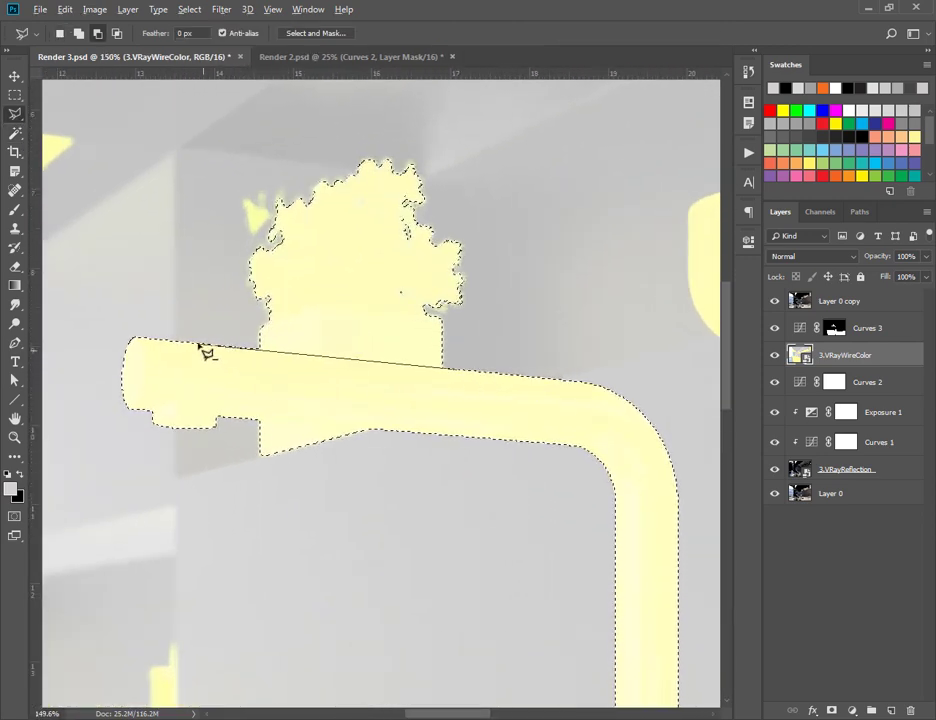
left_click(207, 346)
left_click(93, 307)
left_click(80, 424)
left_click(255, 540)
scroll(264, 516, "down", 1)
scroll(266, 515, "down", 1)
left_click_drag(272, 520, 399, 322)
left_click(298, 392)
left_click(91, 403)
left_click(96, 481)
left_click_drag(180, 524, 194, 308)
left_click(160, 493)
left_click(393, 503)
left_click_drag(543, 469, 298, 497)
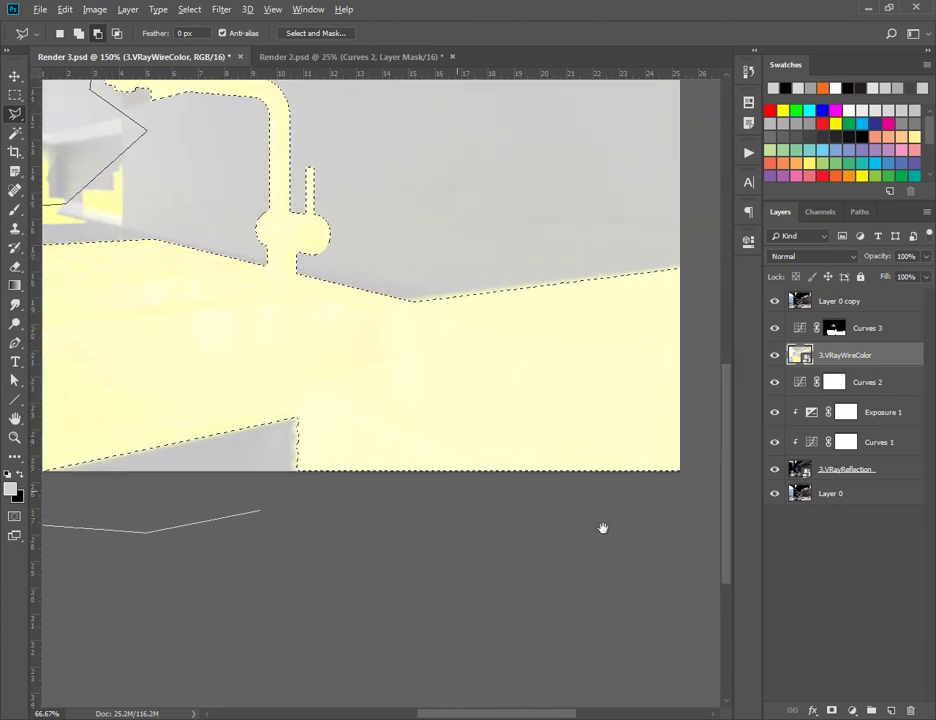
left_click(683, 522)
left_click(700, 490)
left_click_drag(690, 383, 575, 532)
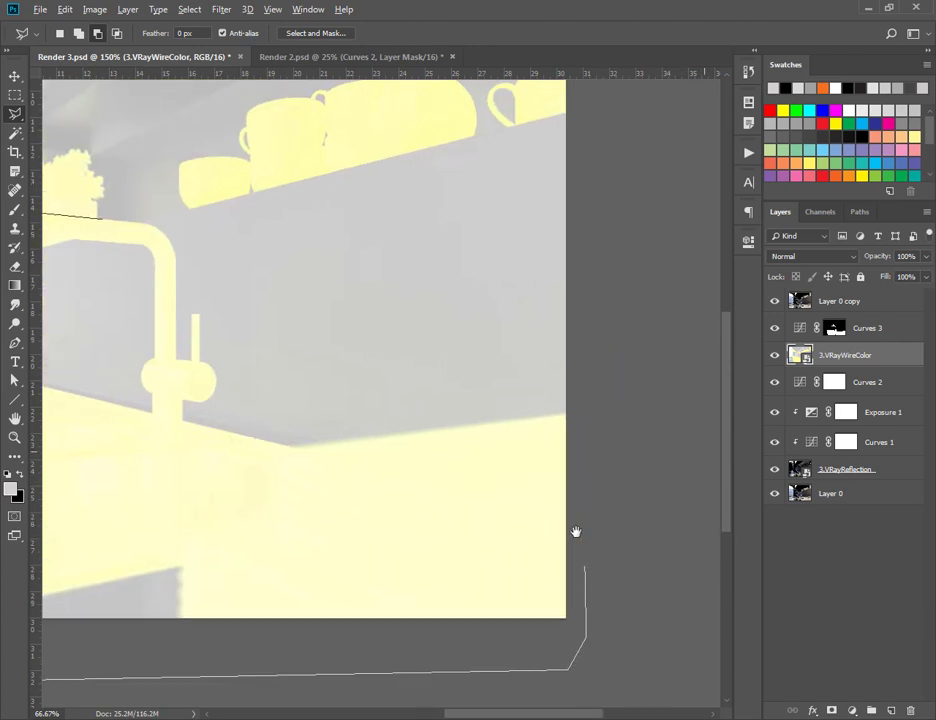
left_click(637, 478)
left_click(614, 322)
left_click(364, 286)
left_click_drag(237, 291, 345, 455)
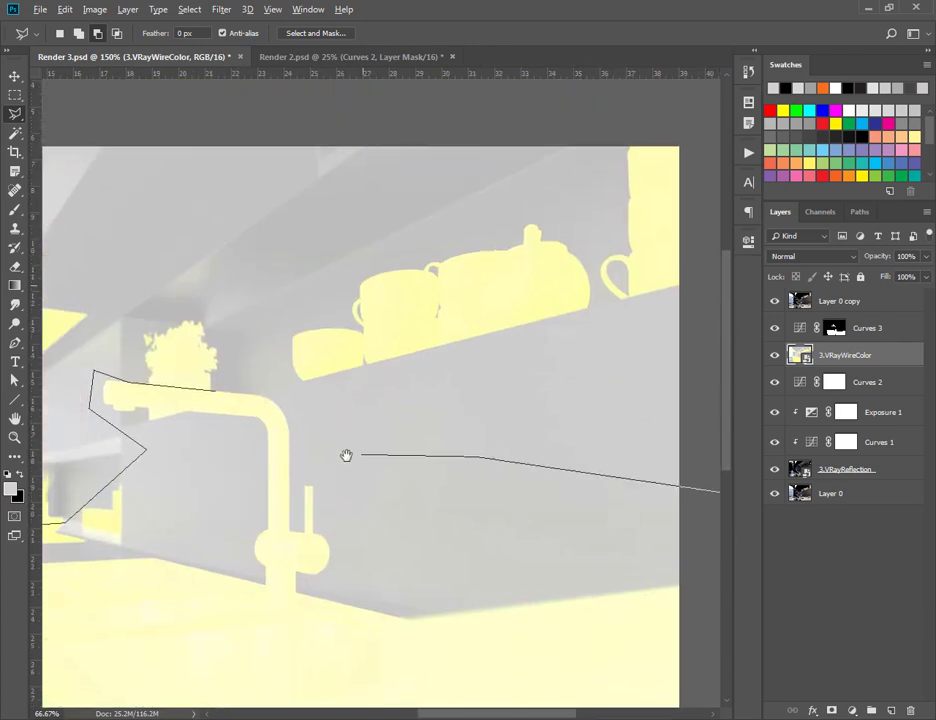
left_click(311, 405)
left_click(242, 363)
double_click(221, 399)
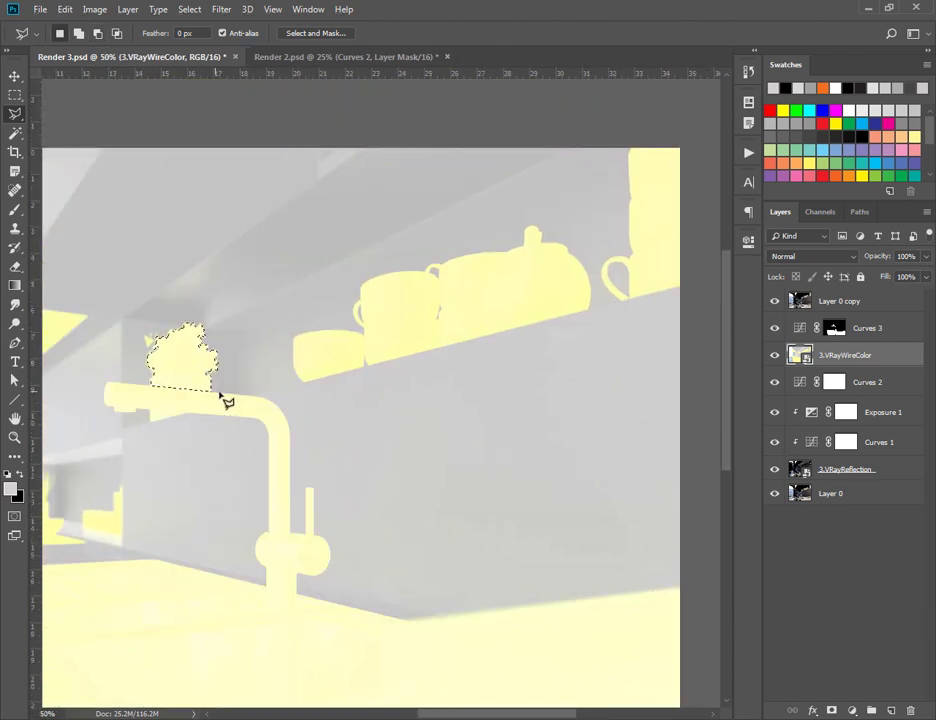
- Add the stray leaf beside the plant to the selection with the Magic Wand, and hide the 3.VRayWireColor layer
key("z")
left_click(142, 341)
left_click(150, 347)
left_click(158, 356)
key("w")
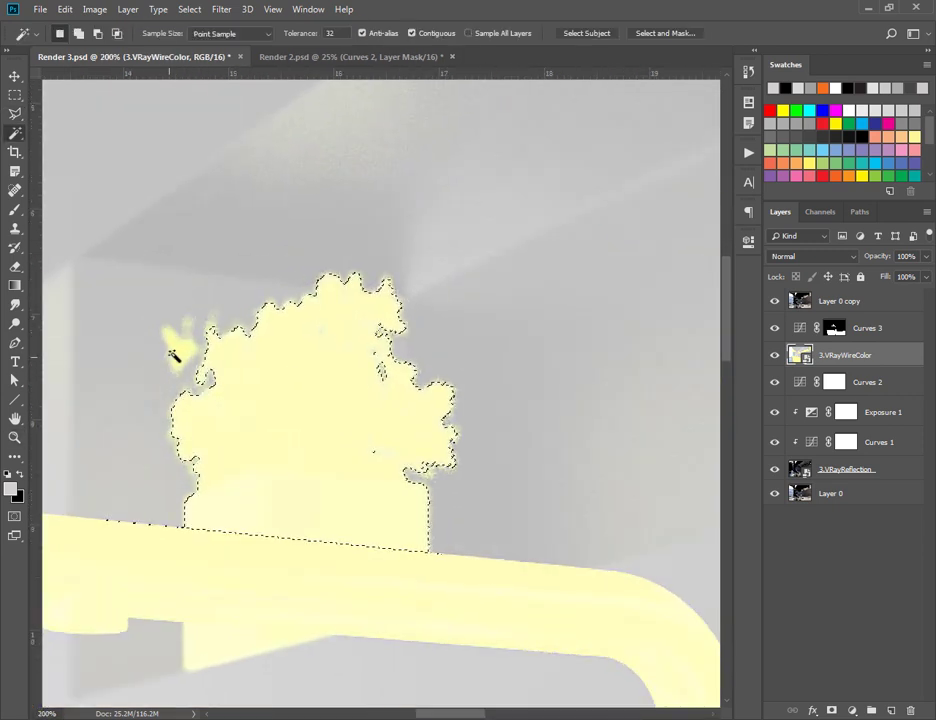
left_click(182, 343, "shift")
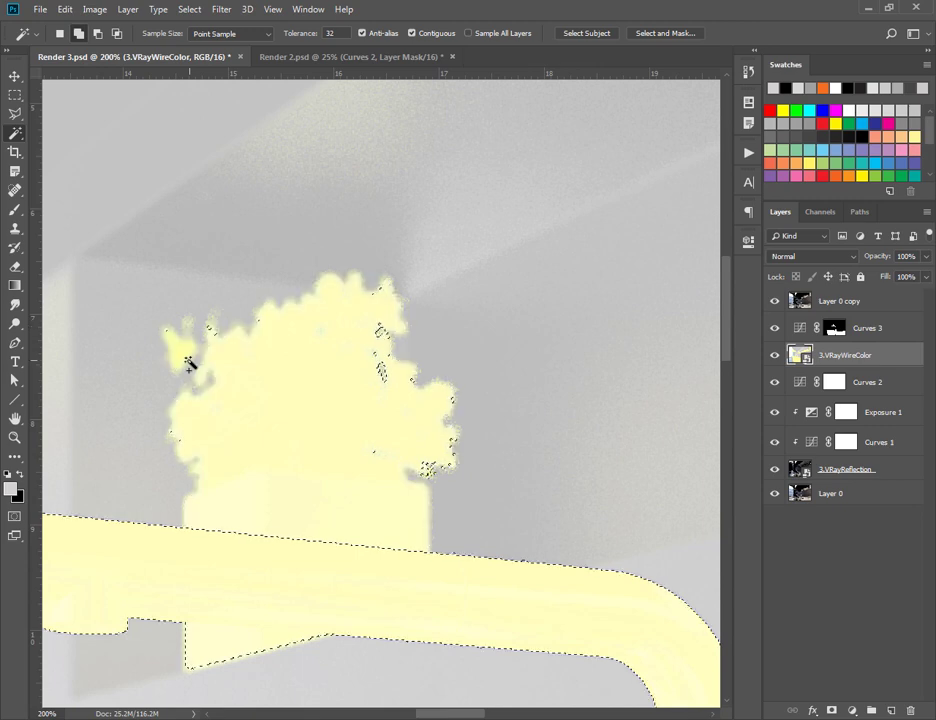
key("z")
left_click_drag(293, 397, 290, 442)
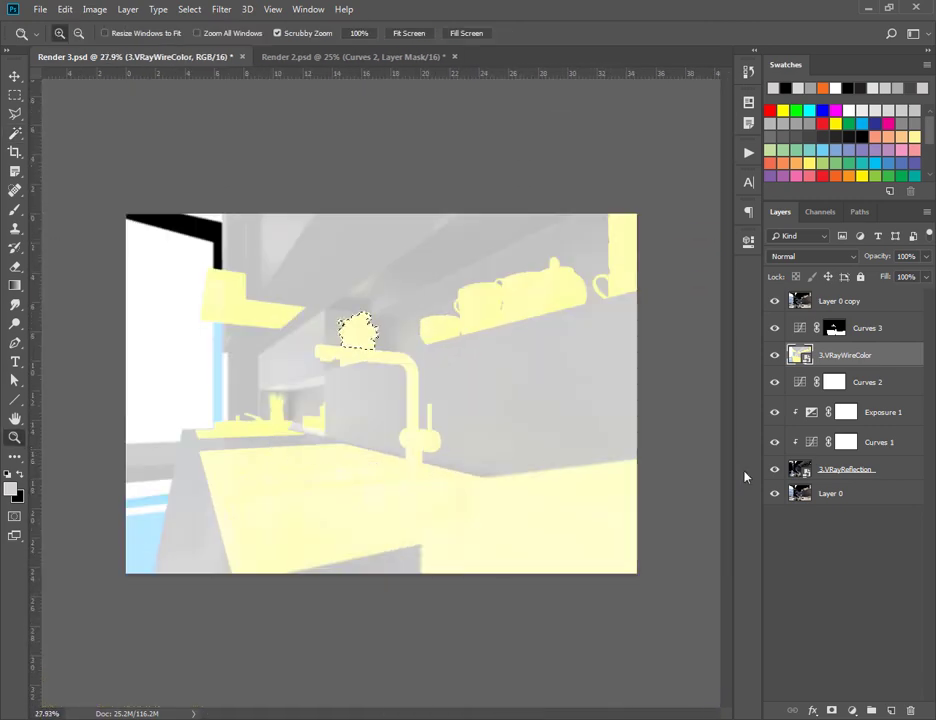
left_click(774, 355)
- Add a Curves adjustment above Layer 0 copy masked to the potted plant, raise its midpoint to brighten it, and compare the result
left_click(840, 301)
left_click(852, 710)
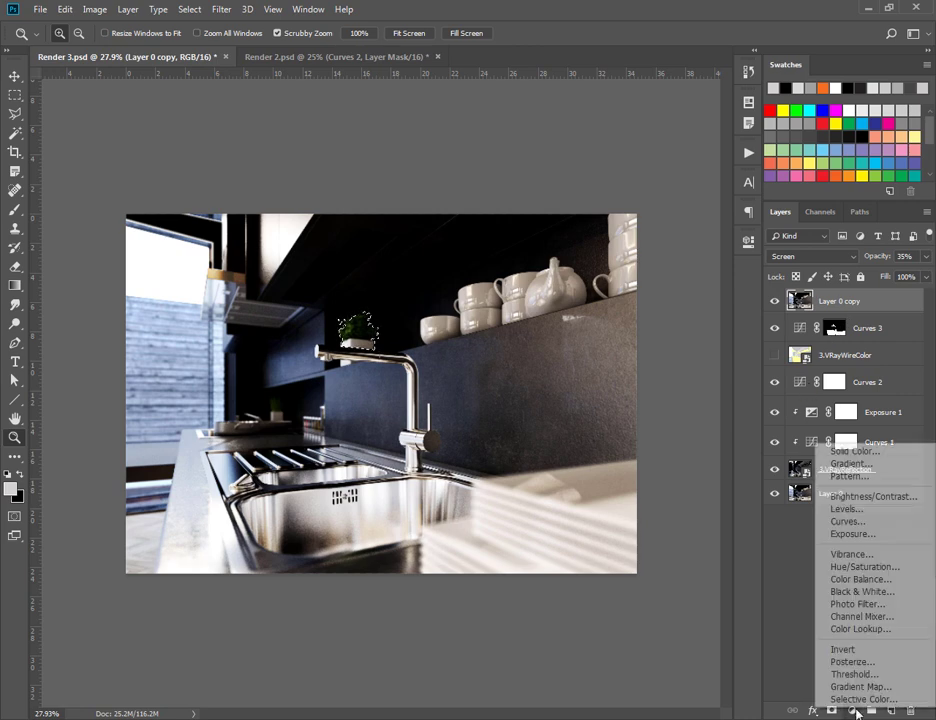
left_click(840, 521)
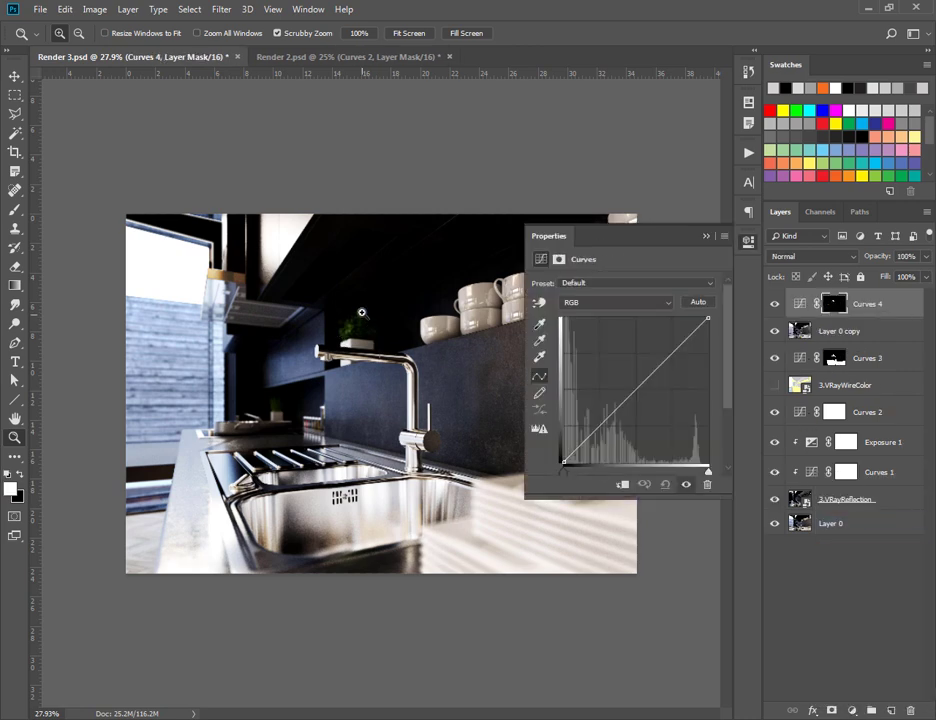
left_click(361, 313)
left_click(361, 313)
left_click_drag(634, 401, 621, 361)
left_click(708, 236)
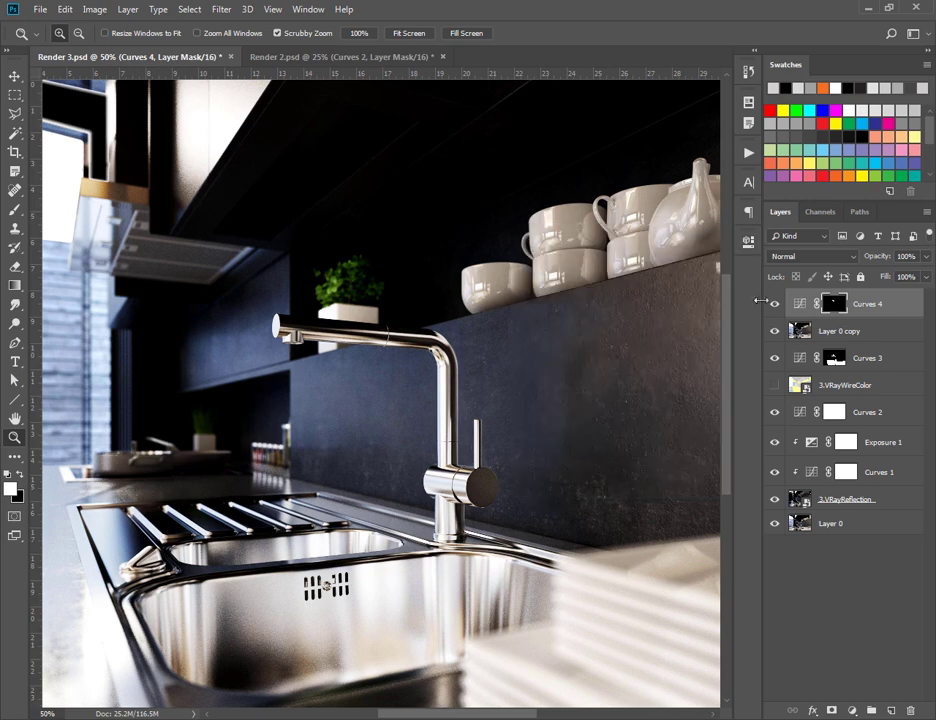
left_click(774, 303)
left_click(774, 303)
- Erase the white pot from the Curves 4 mask using the Eraser with a 62 px round brush tip
left_click_drag(356, 276, 410, 328)
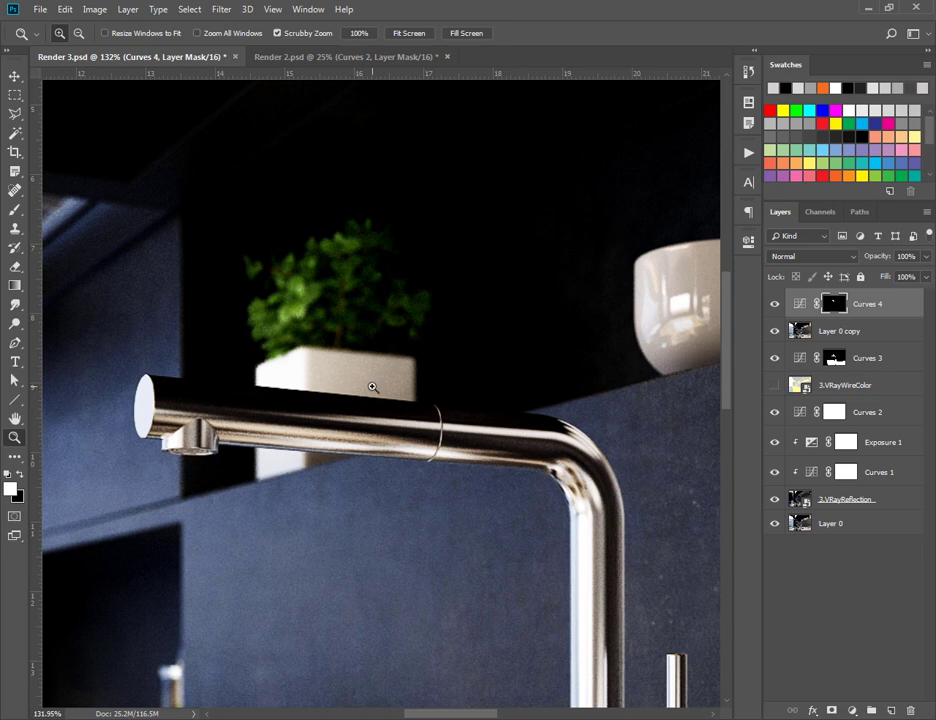
key("b")
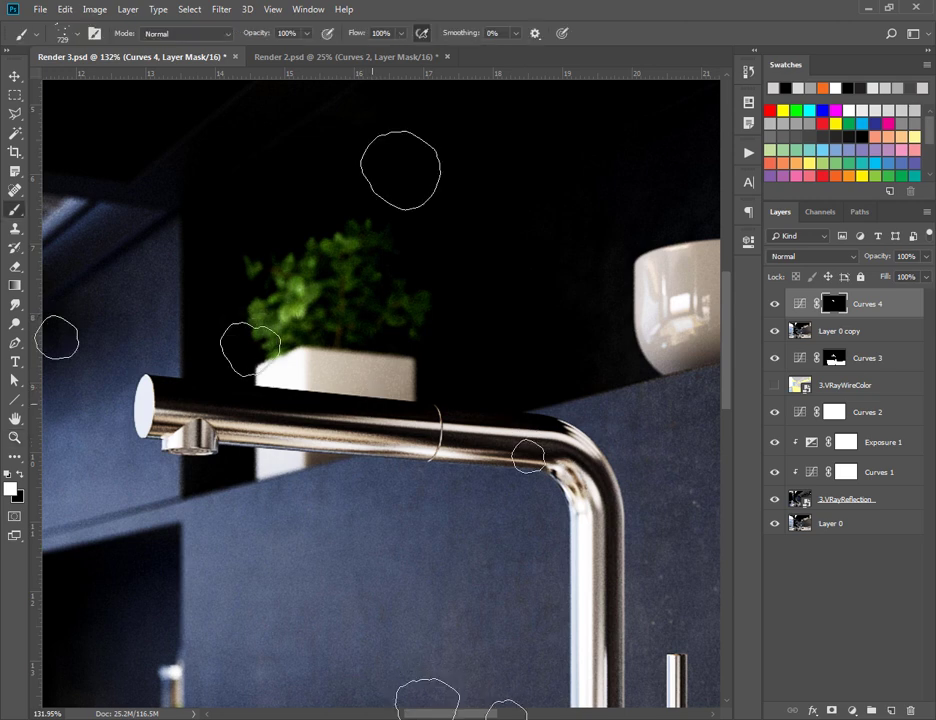
left_click(79, 37)
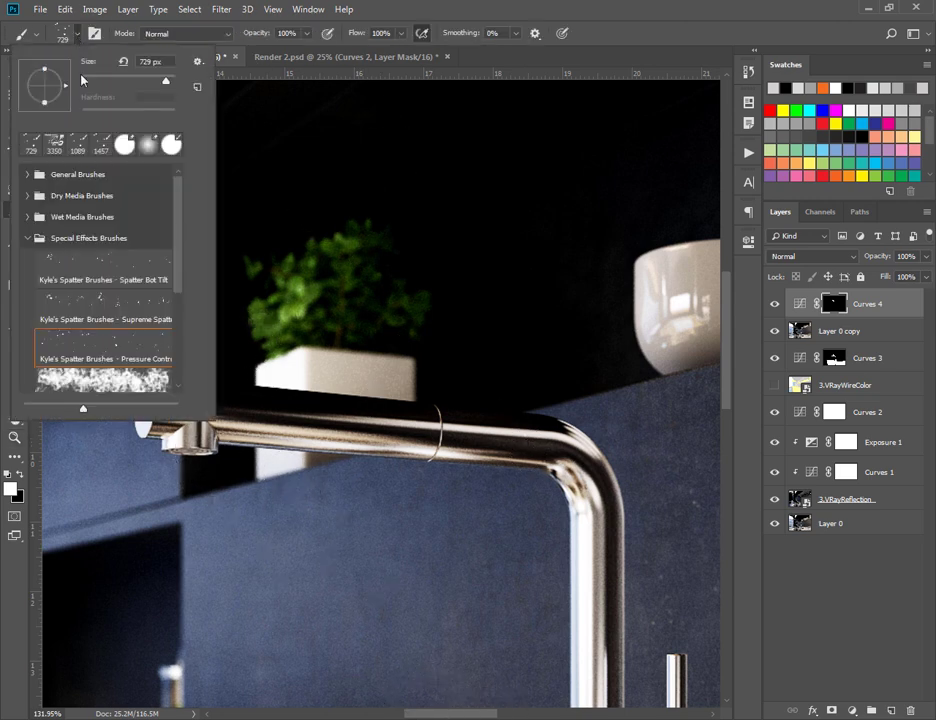
key("e")
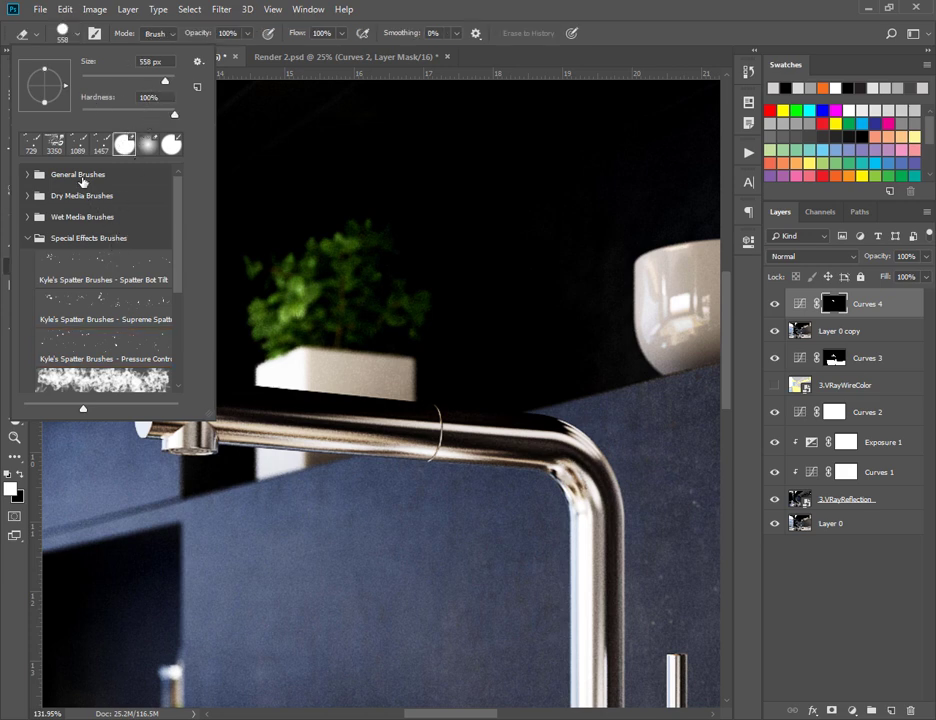
left_click(28, 176)
left_click(91, 212)
left_click(97, 239)
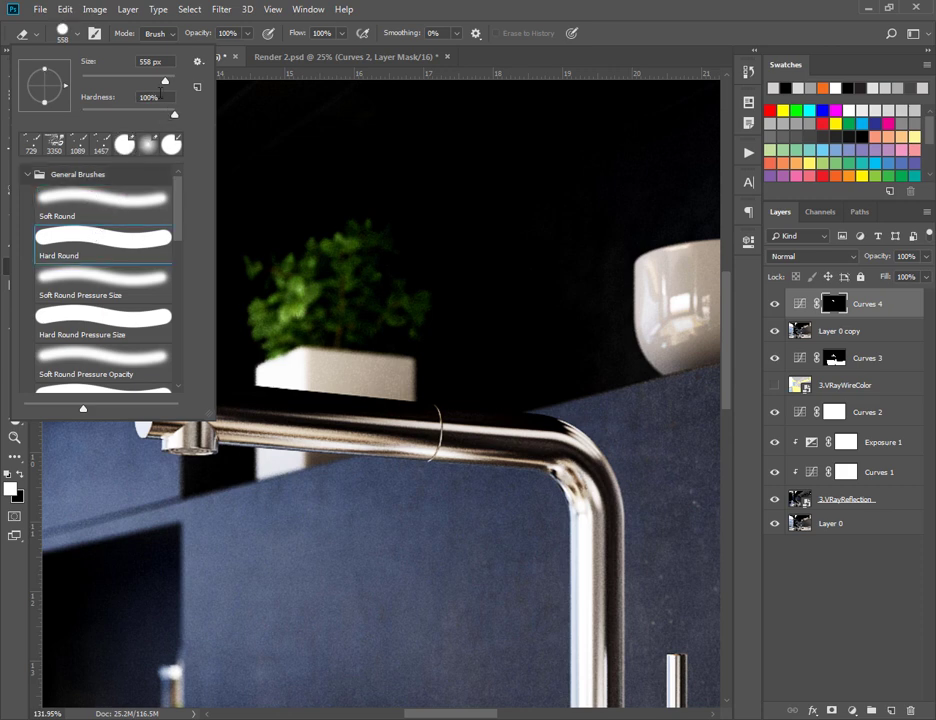
mouse_move(308, 383)
left_mouse_down()
mouse_move(376, 389)
mouse_move(344, 344)
mouse_move(341, 299)
left_mouse_up()
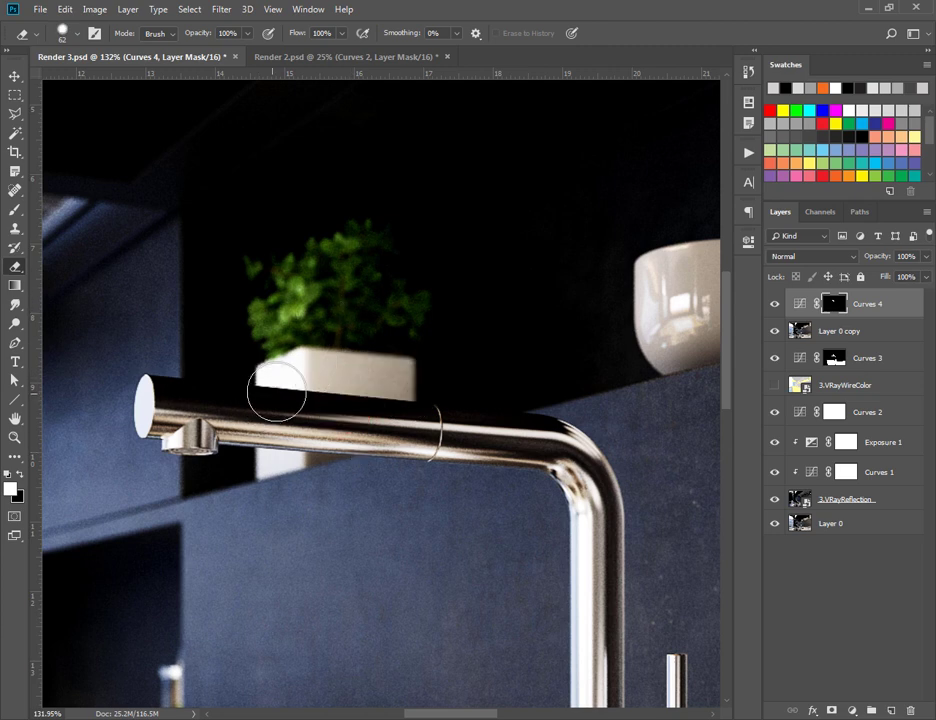
mouse_move(315, 378)
left_mouse_down()
mouse_move(397, 384)
mouse_move(399, 405)
left_mouse_up()
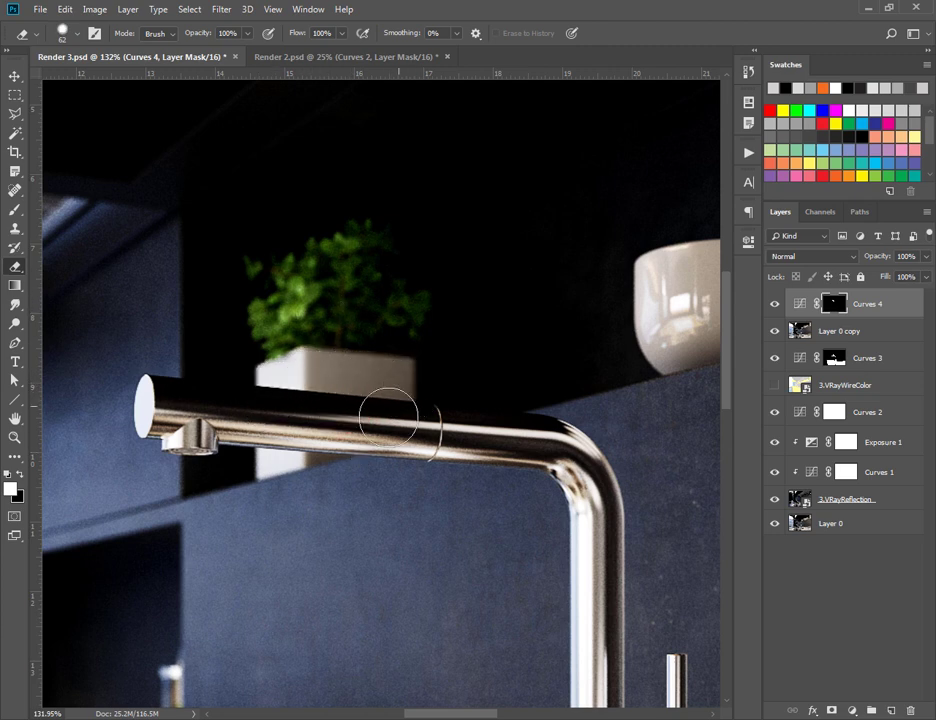
key("z")
left_click_drag(351, 368, 268, 374)
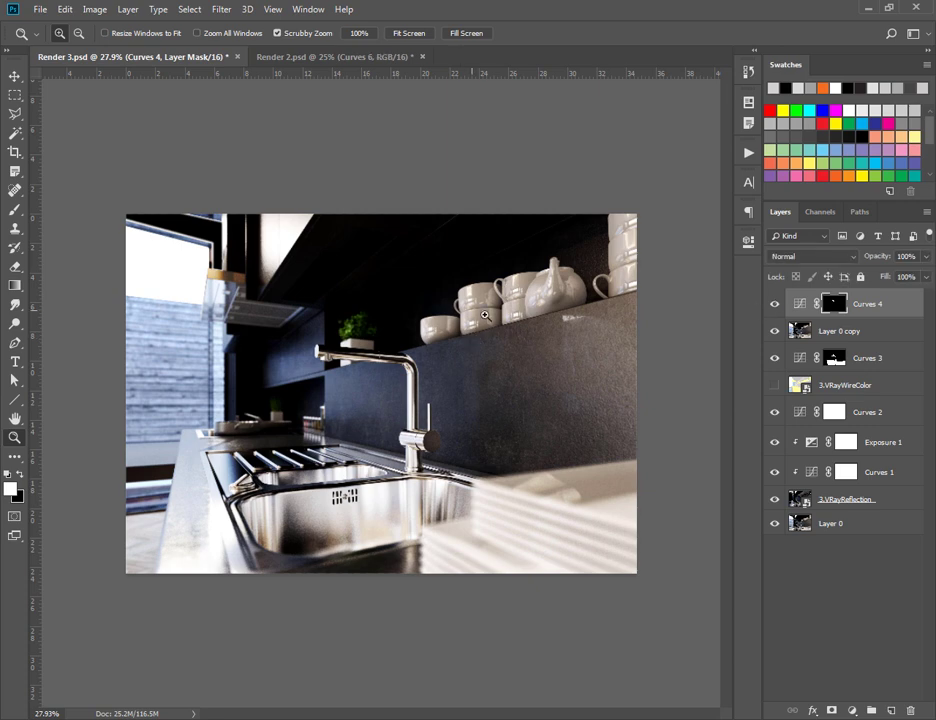
- Select the yellow cups, teapot and stacked dishes on the shelf from 3.VRayWireColor with the Magic Wand, and hide that layer
left_click(775, 386)
left_click(800, 385)
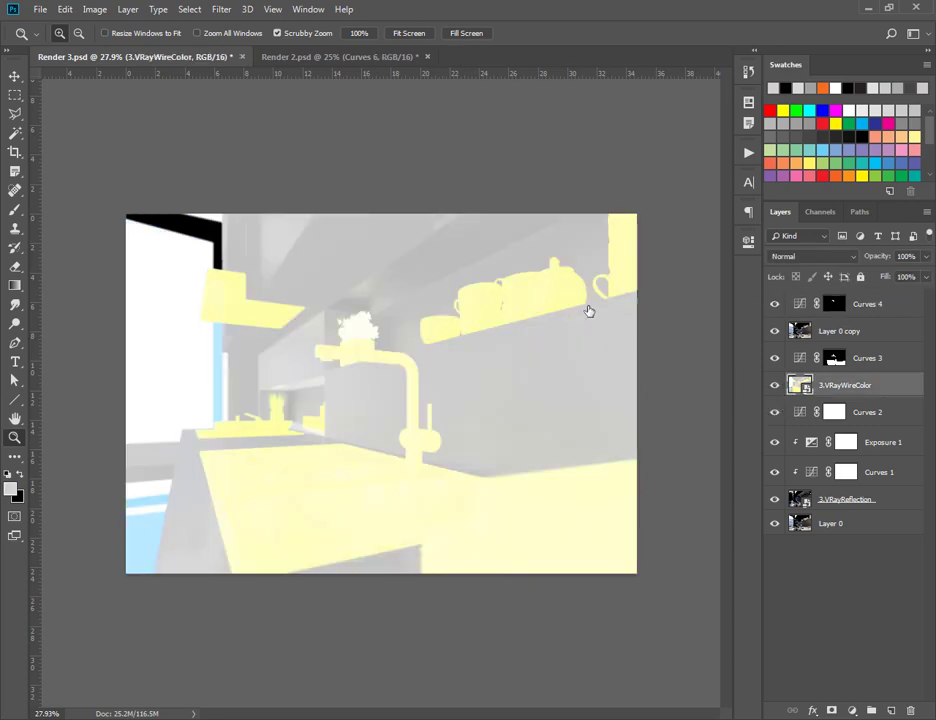
key("w")
left_click(470, 333)
left_click(627, 282, "shift")
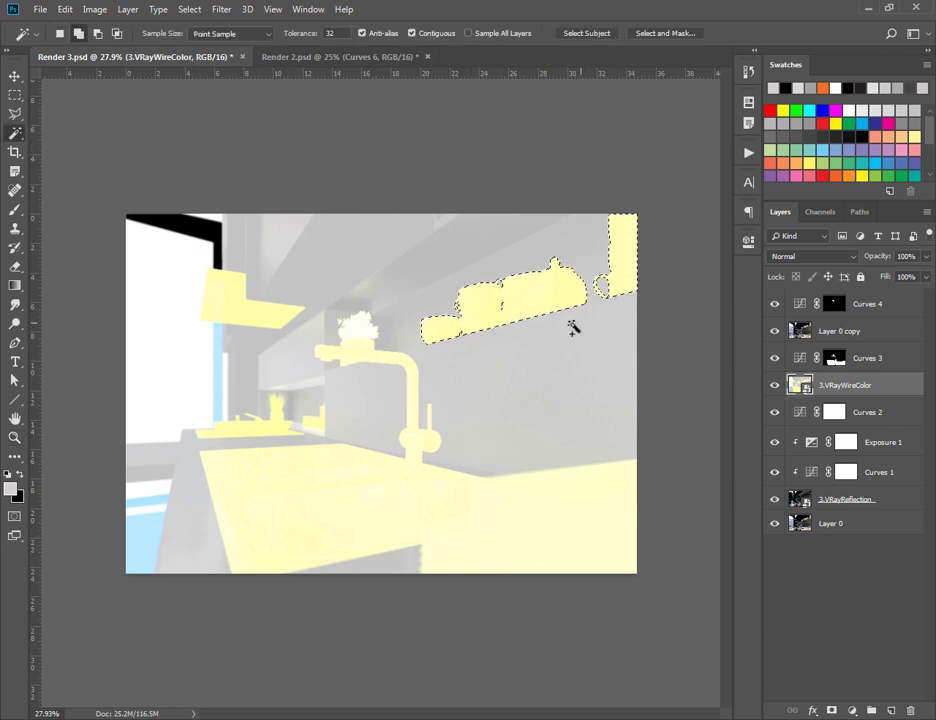
left_click(775, 385)
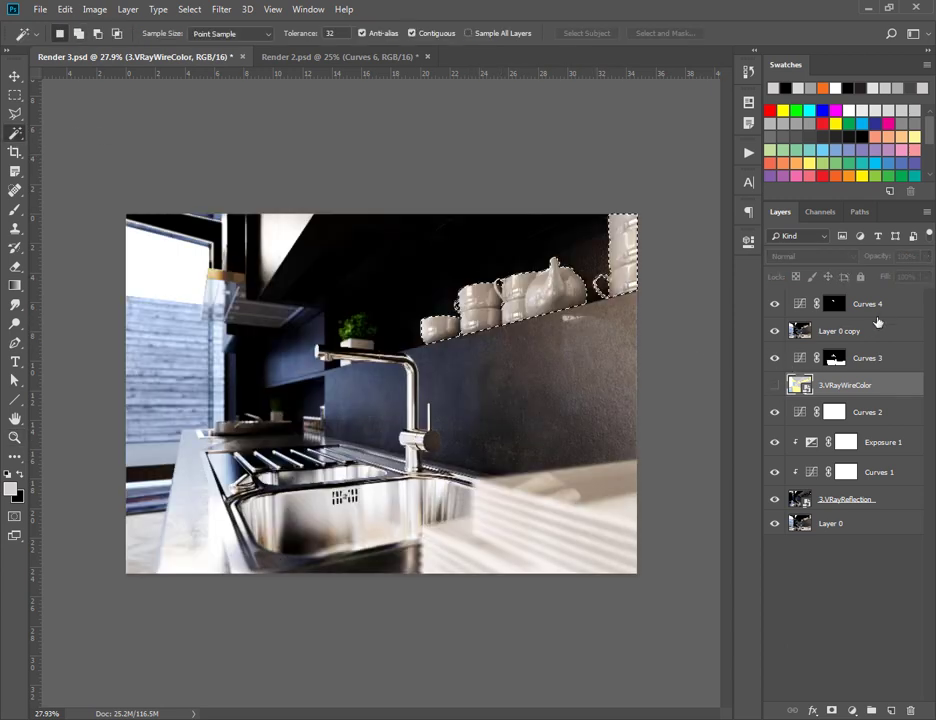
- Add a Curves adjustment above Curves 4 masked to the shelf crockery and raise its midpoint to brighten it
left_click(834, 303)
left_click(851, 710)
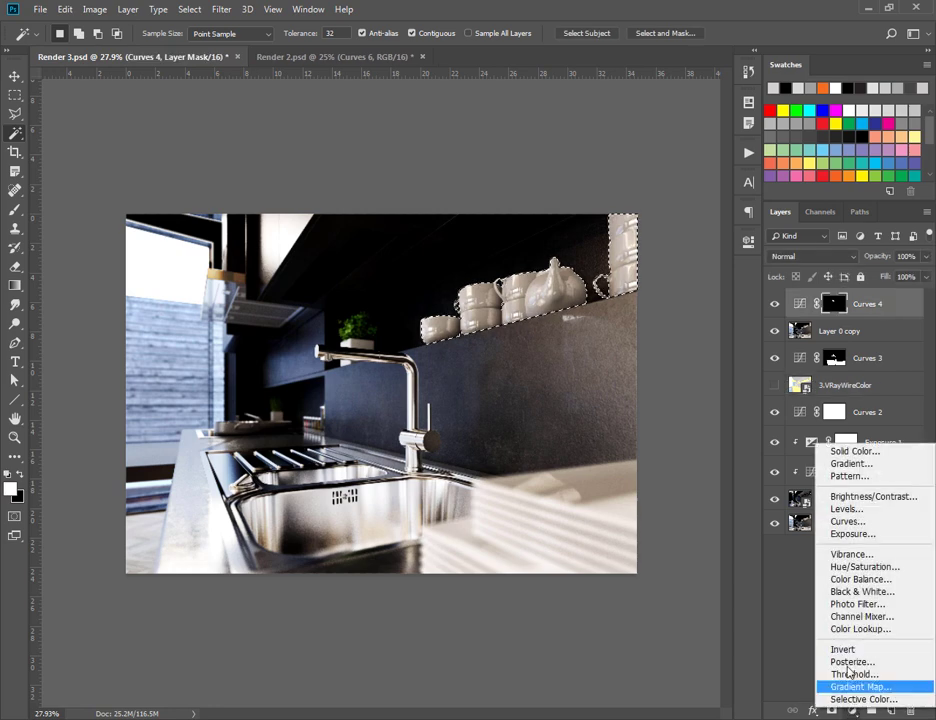
left_click(846, 522)
left_click_drag(619, 406, 624, 371)
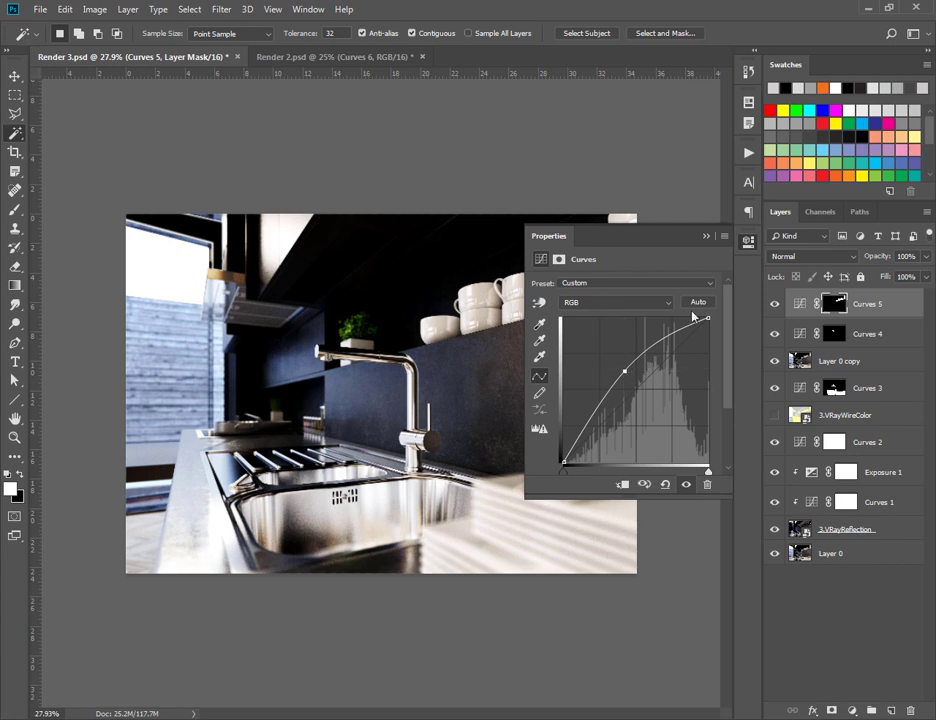
left_click(706, 237)
- Compare the crockery with and without Curves 5, and lower that curve's midpoint slightly to soften the brightening
key("z")
left_click(604, 257)
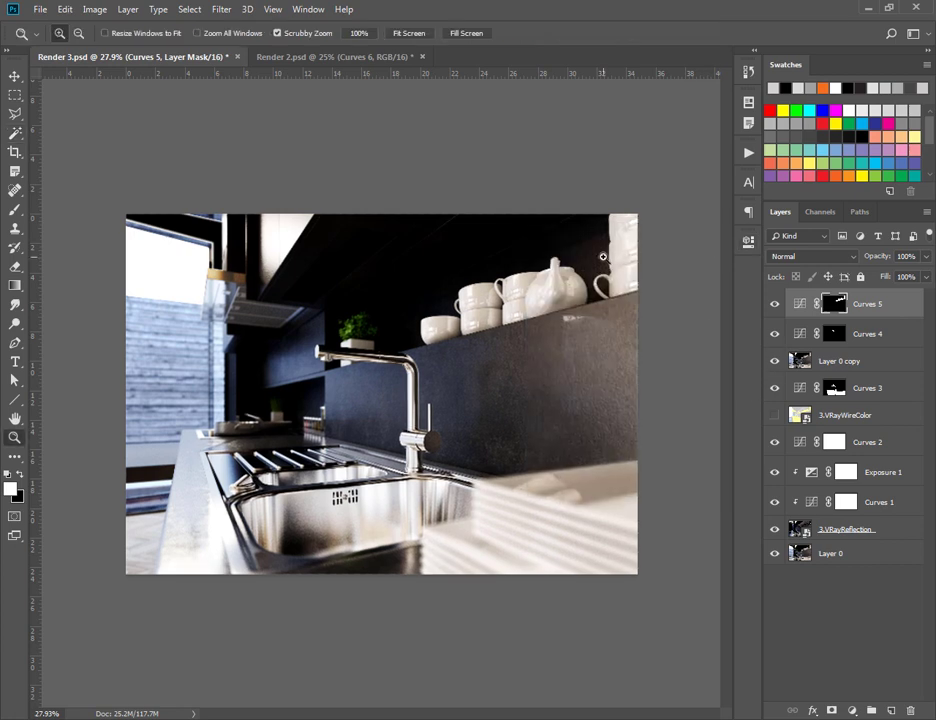
left_click(600, 284)
left_click(775, 306)
left_click(775, 306)
double_click(800, 304)
left_click_drag(625, 371, 628, 373)
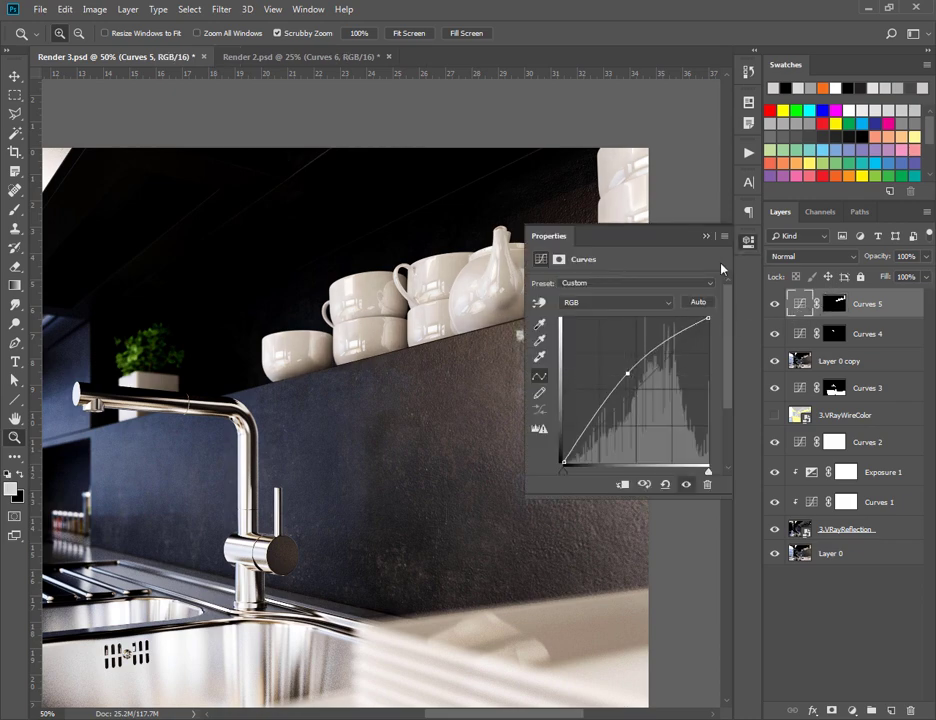
left_click(706, 236)
left_click_drag(480, 351, 391, 360)
left_click(391, 360)
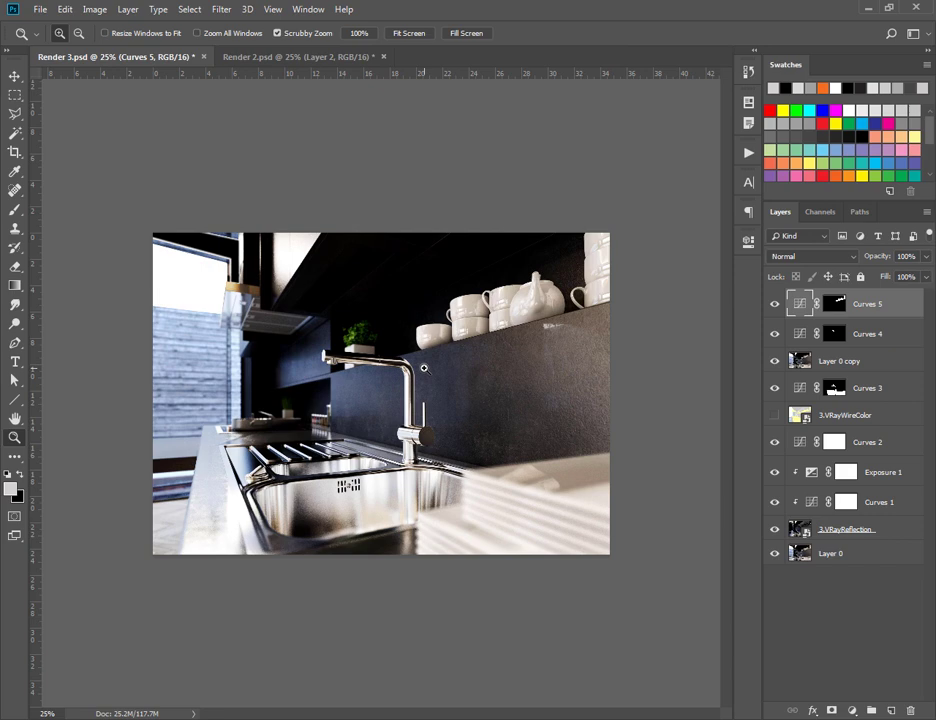
- Stamp all visible layers into a new layer above Curves 5 and convert it to a smart object
key("ctrl+shift+alt+e")
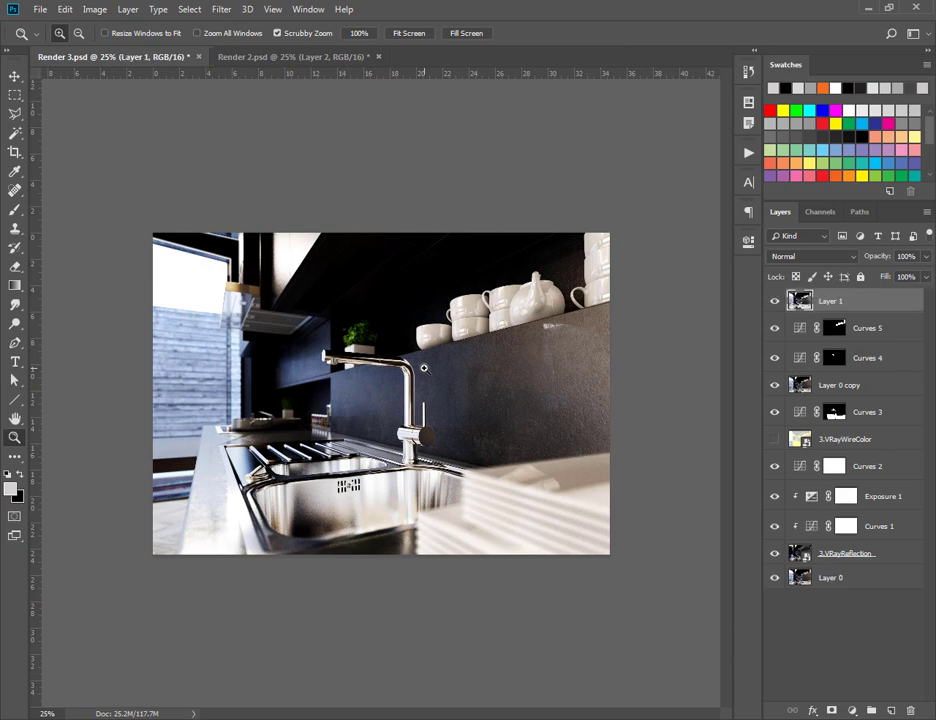
right_click(880, 304)
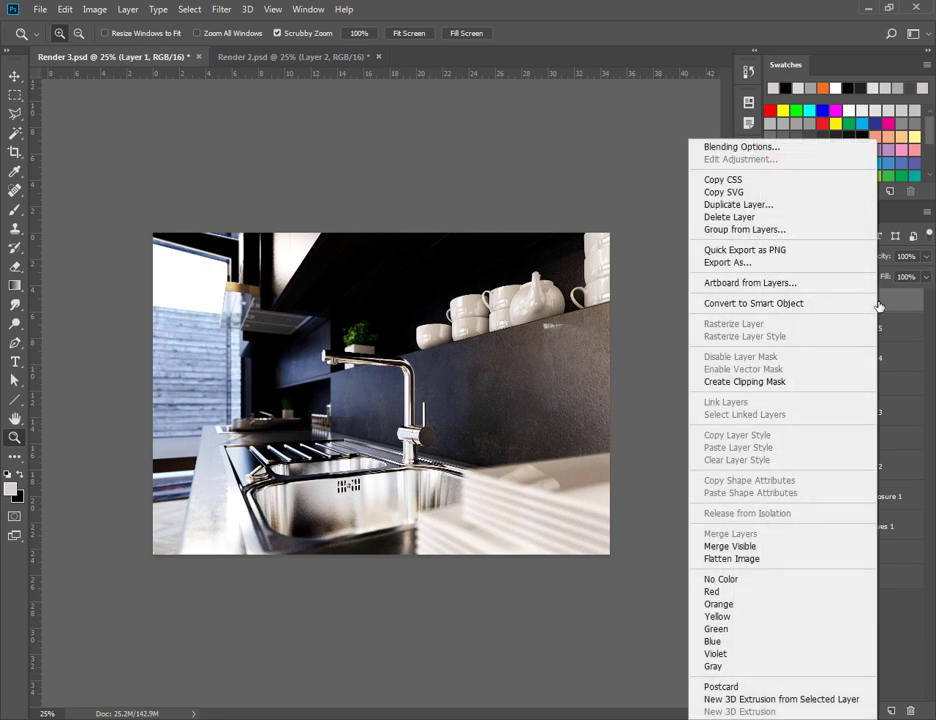
left_click(812, 304)
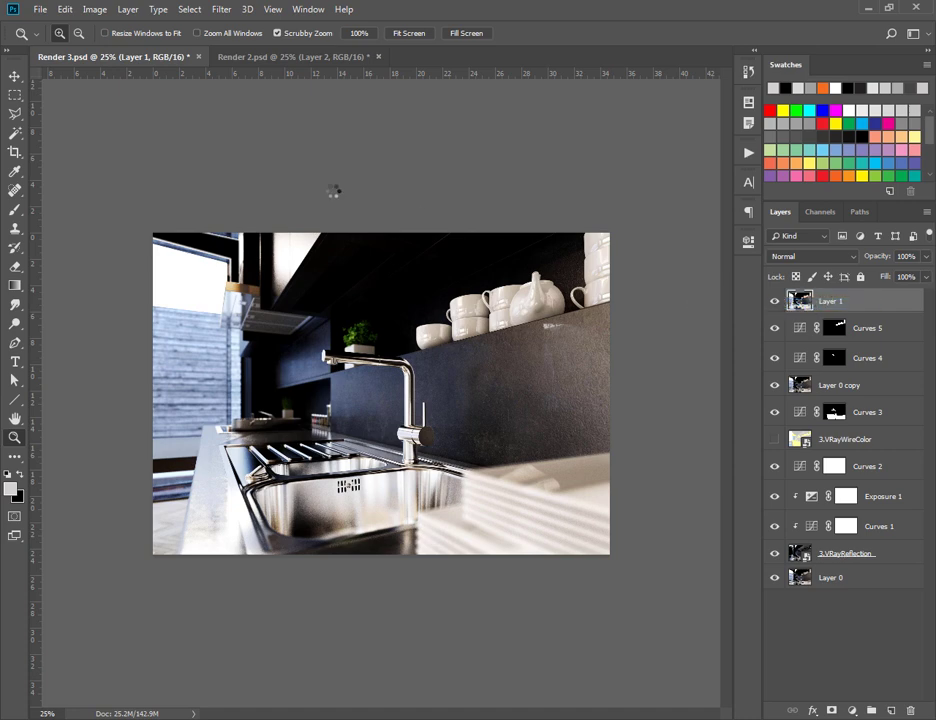
- Apply Shadows/Highlights to Layer 1 with the Shadows amount at 15%, tone at 45% and radius at 50 px
left_click(108, 13)
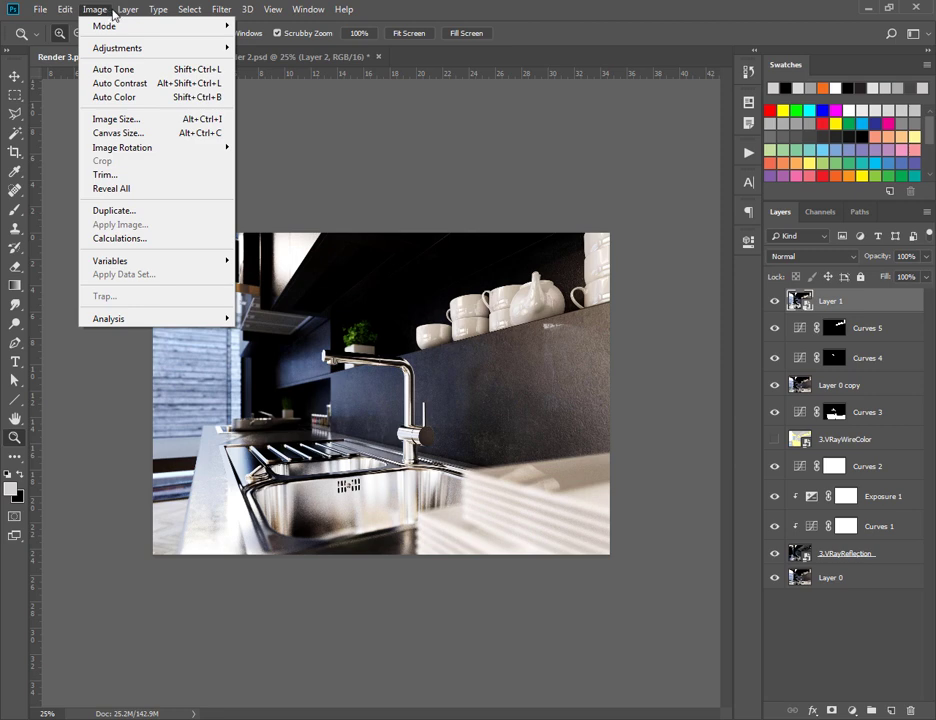
mouse_move(113, 52)
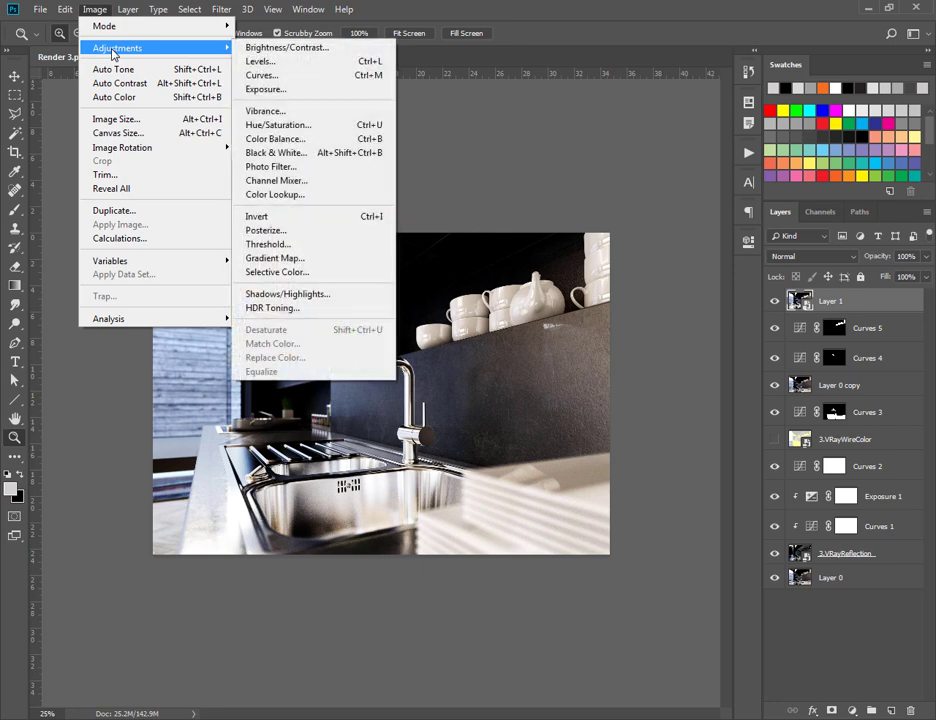
left_click(370, 294)
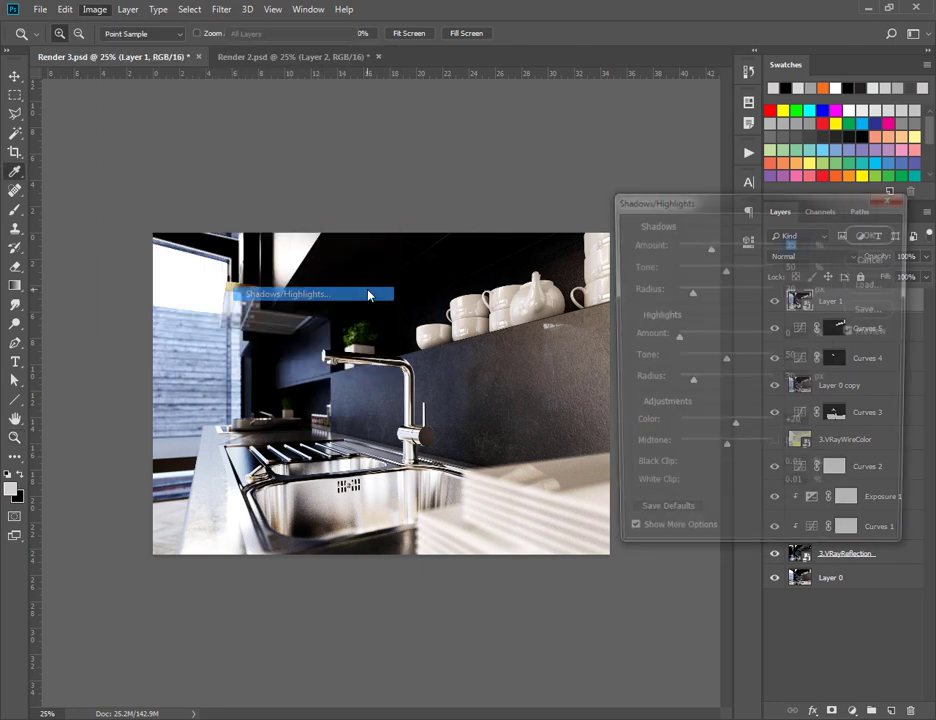
left_click_drag(695, 202, 428, 345)
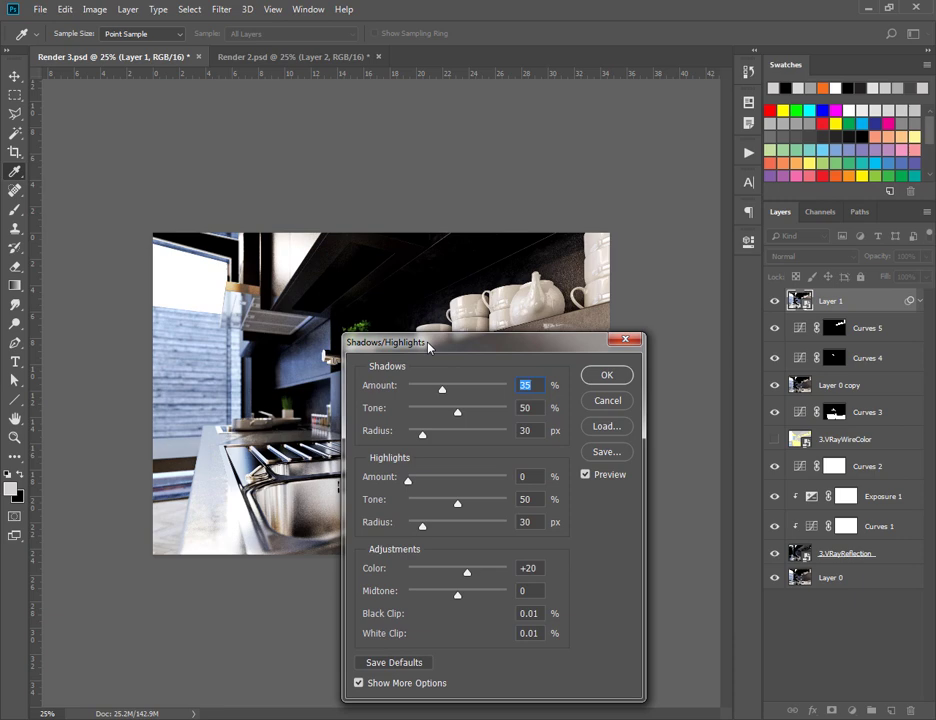
left_click_drag(442, 388, 426, 391)
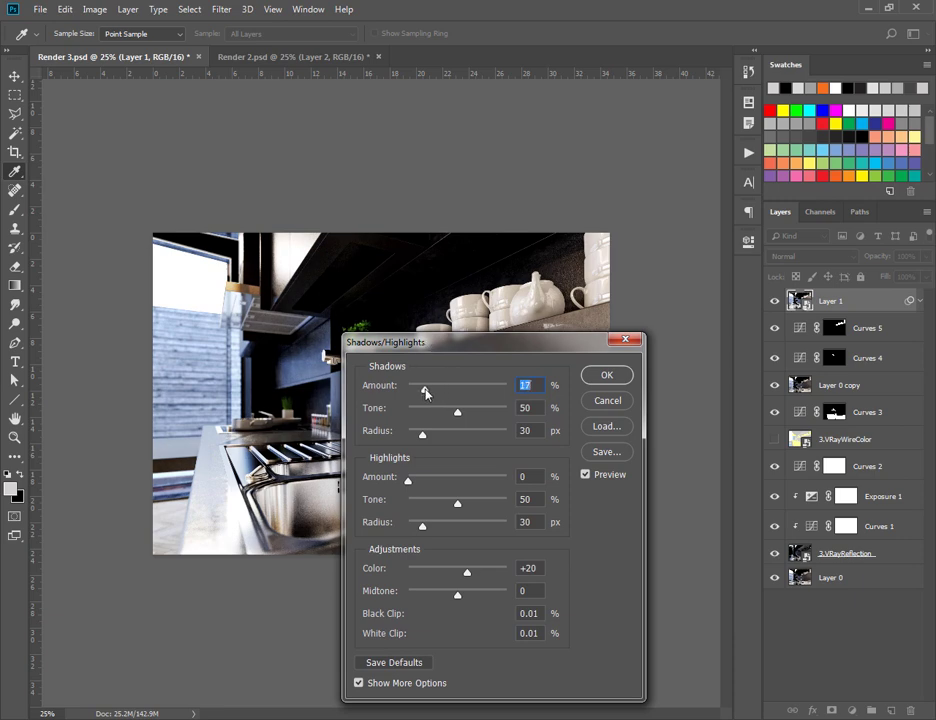
left_click_drag(457, 412, 455, 418)
left_click_drag(495, 342, 764, 233)
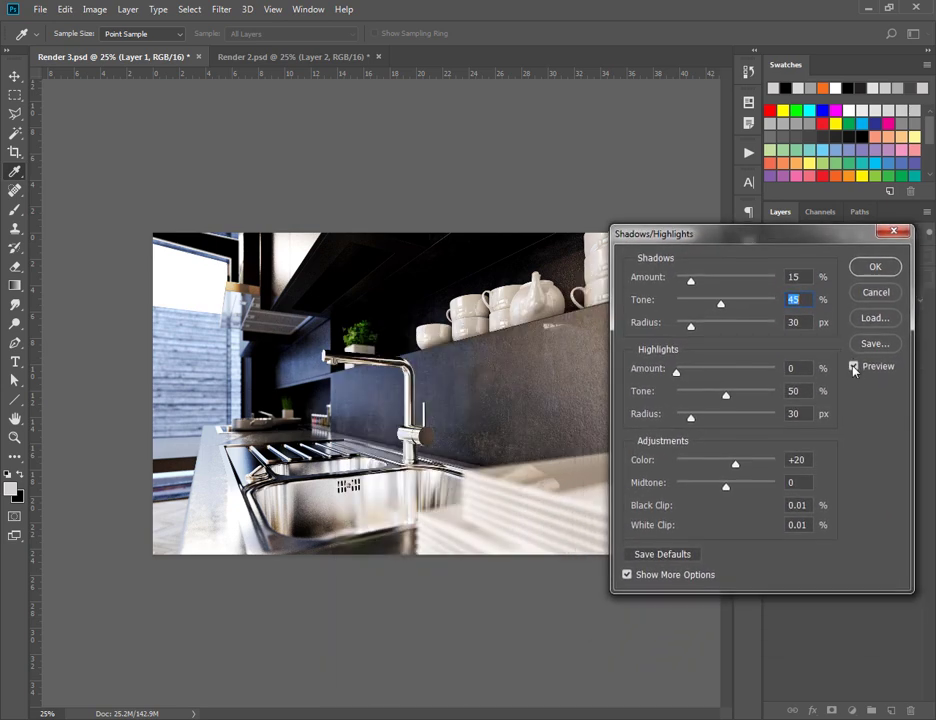
left_click(853, 368)
left_click(851, 368)
left_click_drag(700, 328, 702, 328)
type("50")
- Try a Highlights amount of 35% and compare the image with and without the filter preview
mouse_move(707, 376)
left_mouse_down()
mouse_move(768, 375)
mouse_move(710, 375)
left_mouse_up()
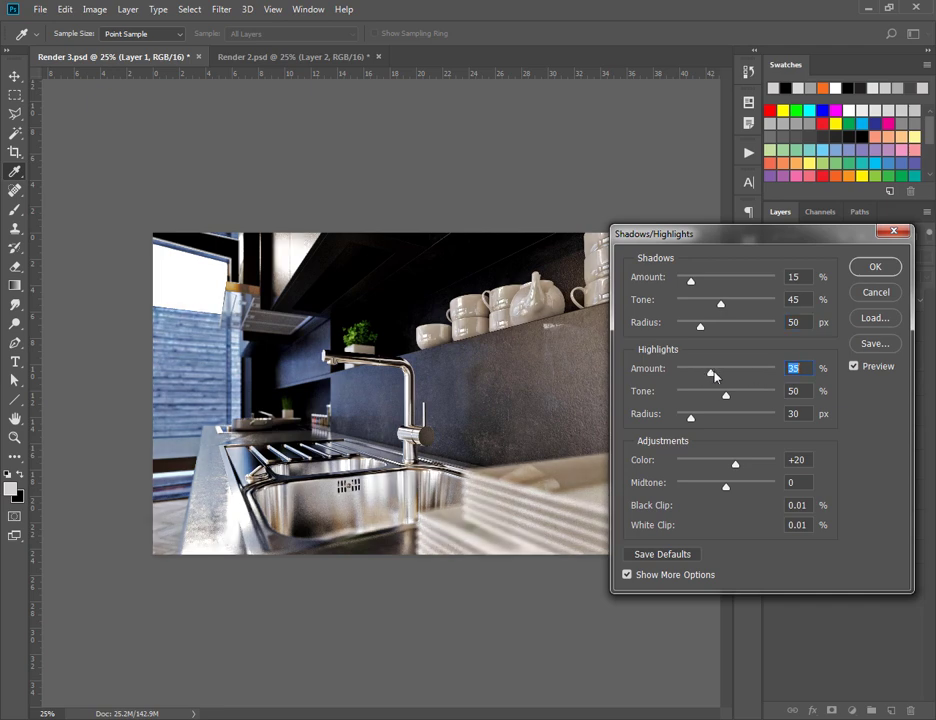
left_click(855, 367)
left_click(855, 367)
left_click(855, 367)
left_click(855, 367)
left_click(855, 367)
left_click(855, 367)
left_click(855, 367)
left_click(855, 367)
left_click(855, 367)
left_click(855, 367)
- Set the Highlights amount to 30%, tone to 55% and radius to 40 px, and apply the Shadows/Highlights filter
left_click_drag(711, 375, 706, 373)
left_click_drag(727, 401, 733, 400)
left_click(854, 367)
left_click(854, 367)
left_click_drag(693, 424, 697, 425)
left_click(869, 270)
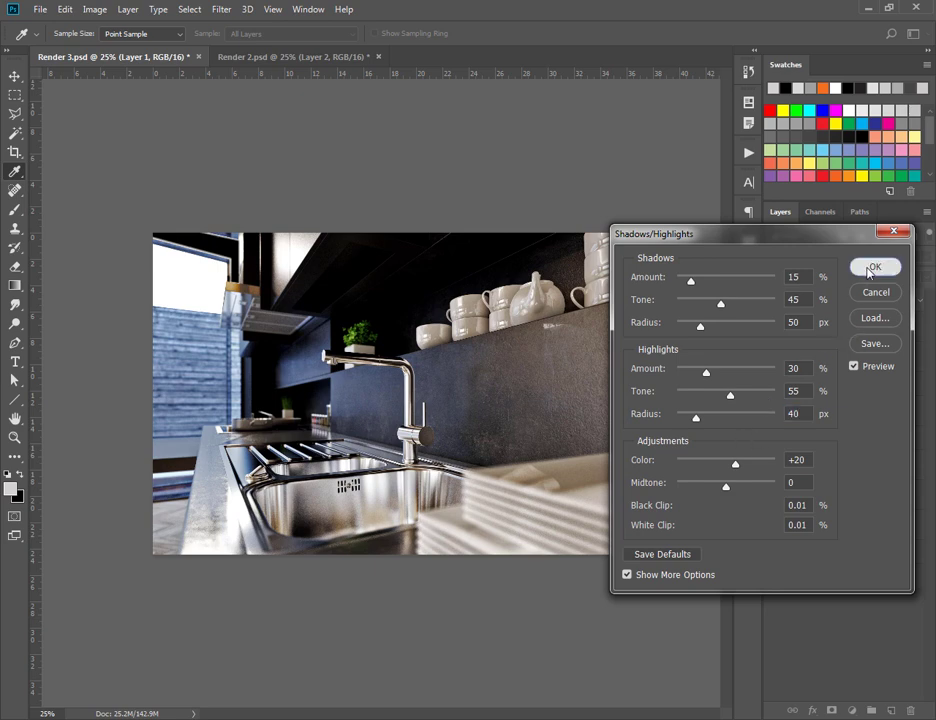
left_click_drag(869, 273, 867, 382)
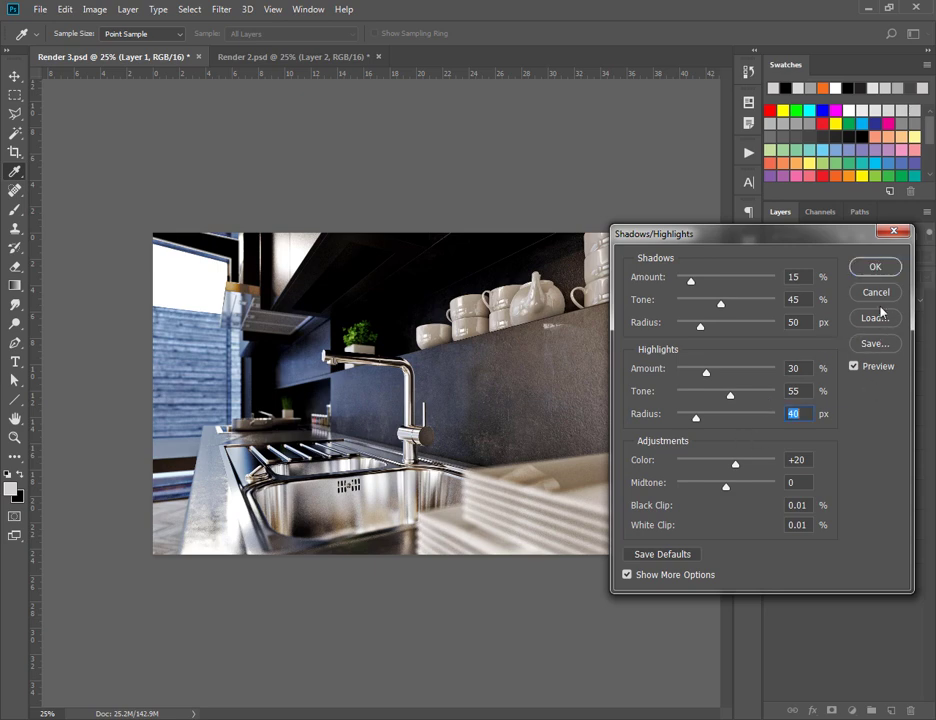
key("z")
left_click(877, 270)
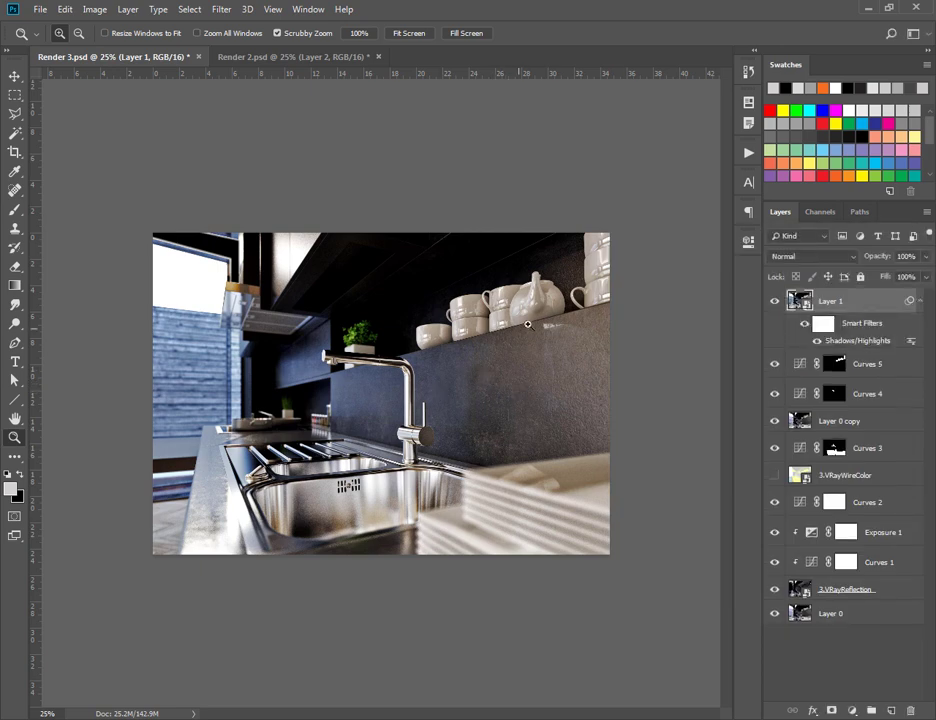
- Edit Layer 1's Shadows/Highlights smart filter, setting the Color adjustment to +10 and the Highlights radius to 45 px
double_click(857, 341)
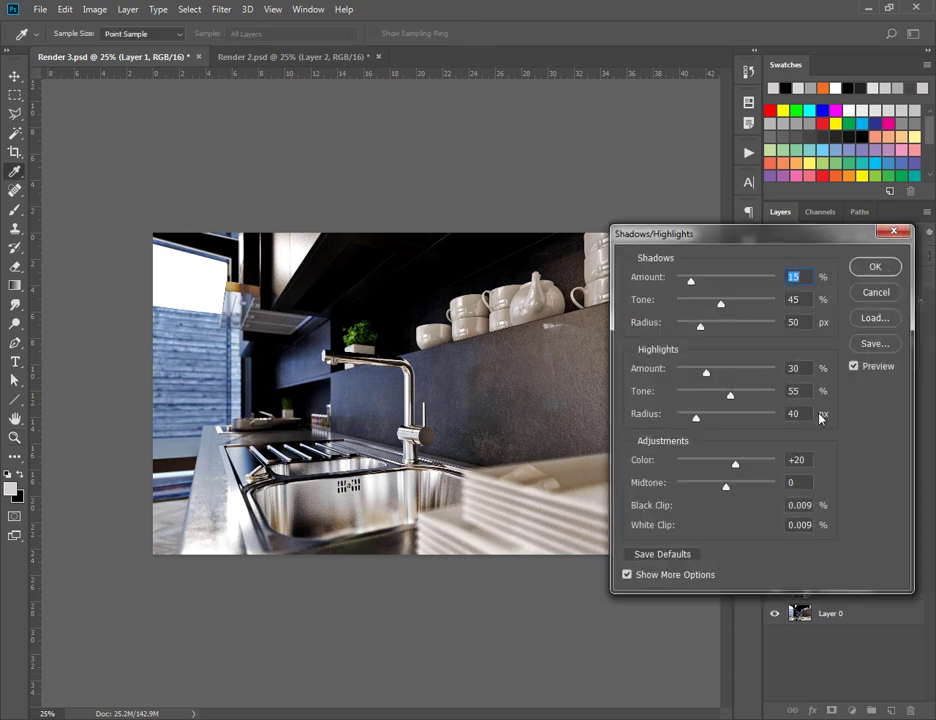
left_click_drag(738, 467, 662, 472)
left_click_drag(676, 467, 730, 469)
left_click_drag(731, 470, 733, 468)
left_click(853, 367)
left_click(853, 367)
mouse_move(697, 420)
left_mouse_down()
mouse_move(752, 418)
mouse_move(694, 421)
mouse_move(710, 421)
mouse_move(702, 422)
left_mouse_up()
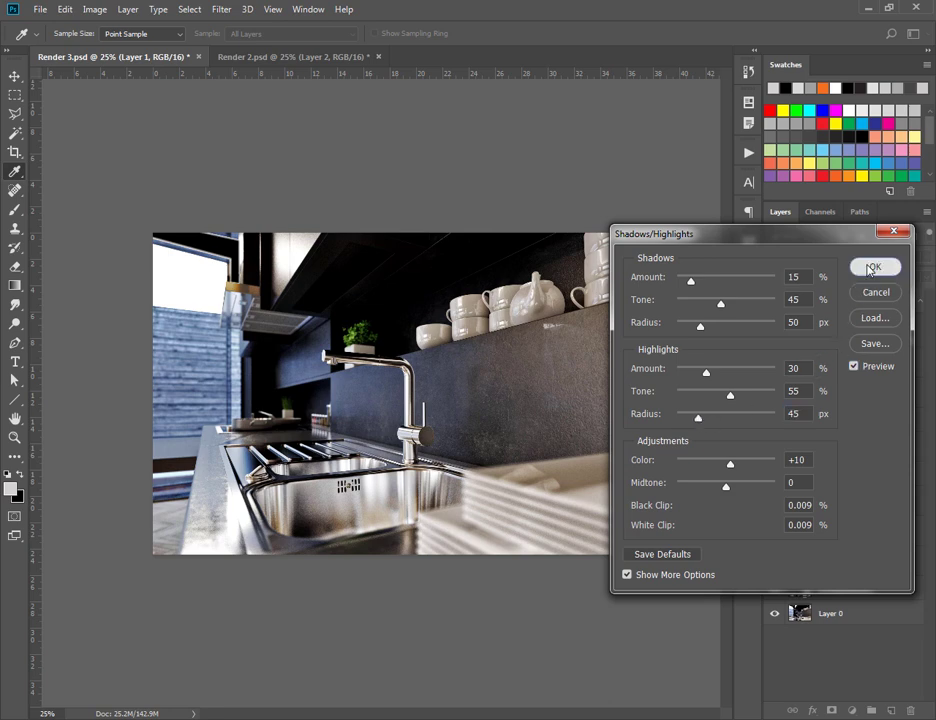
left_click(875, 267)
key("z")
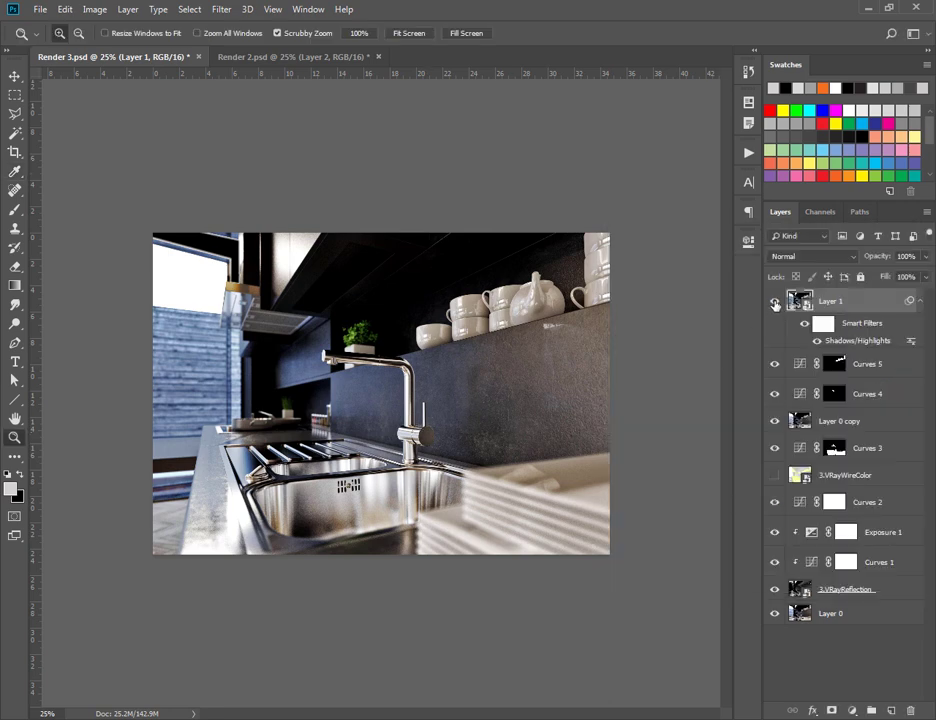
- Compare the image with and without Layer 1, and collapse its smart filter list
left_click(775, 302)
left_click(775, 302)
left_click(775, 303)
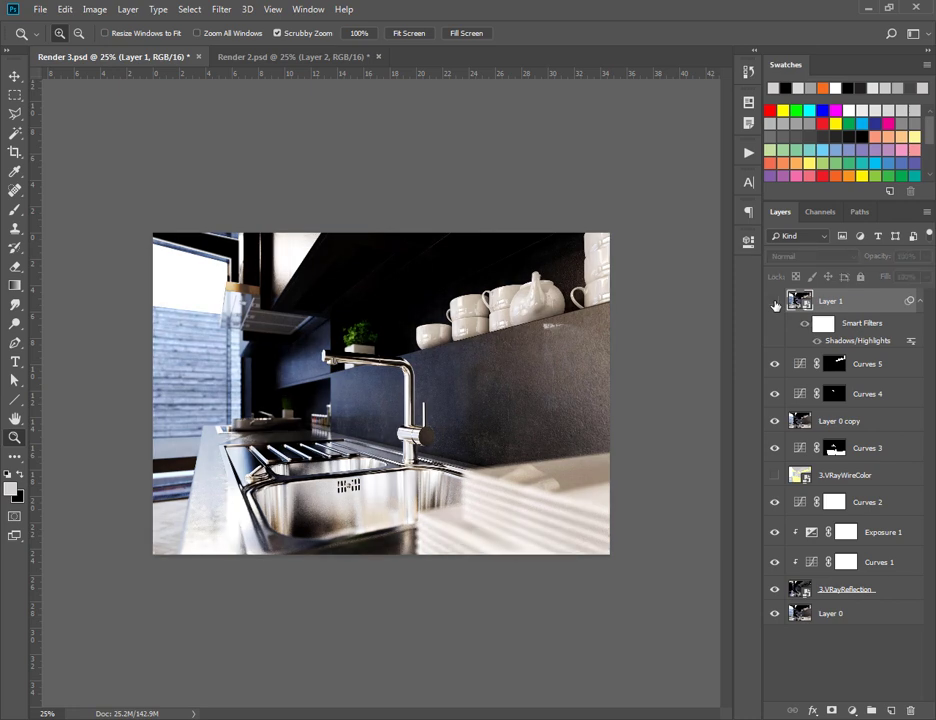
left_click(775, 303)
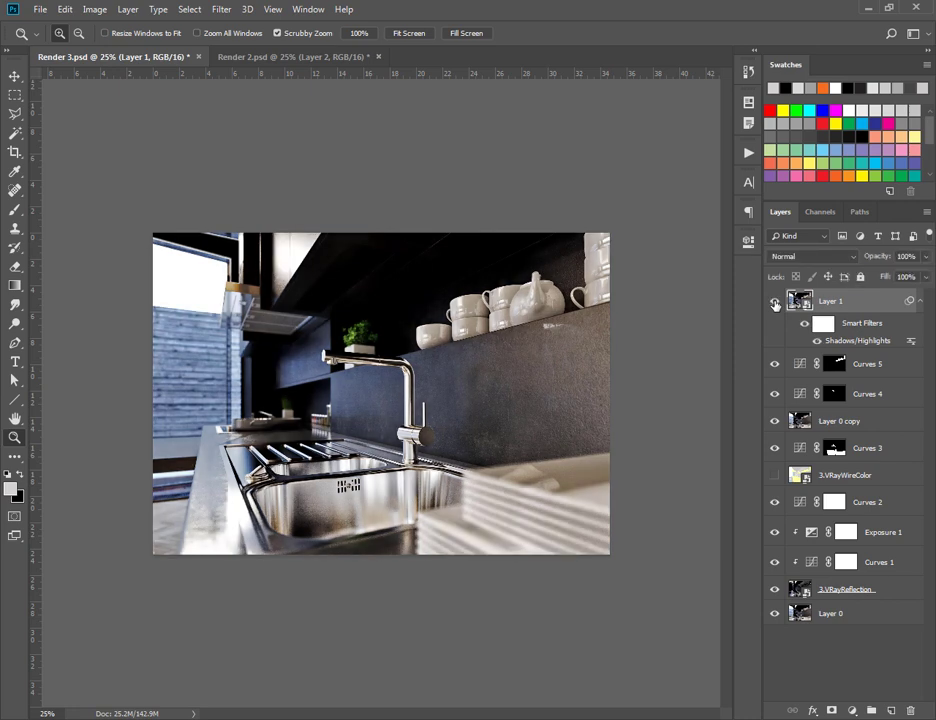
left_click(775, 303)
left_click(775, 303)
left_click(921, 302)
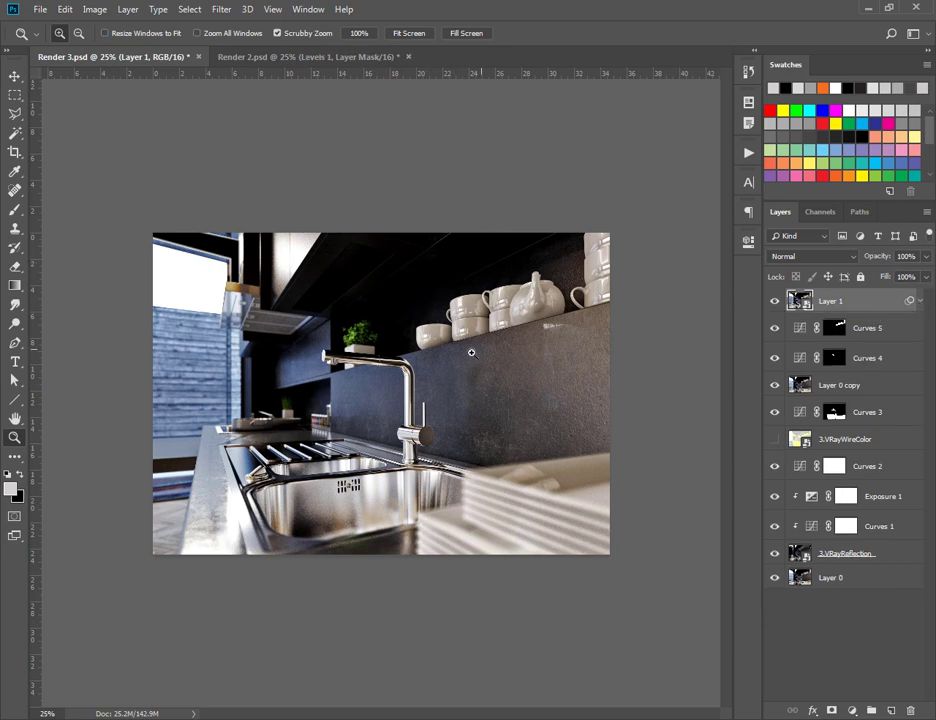
- Add a Levels adjustment above Layer 1 with the midtone at 1.05 and compare the image with and without it
left_click(852, 710)
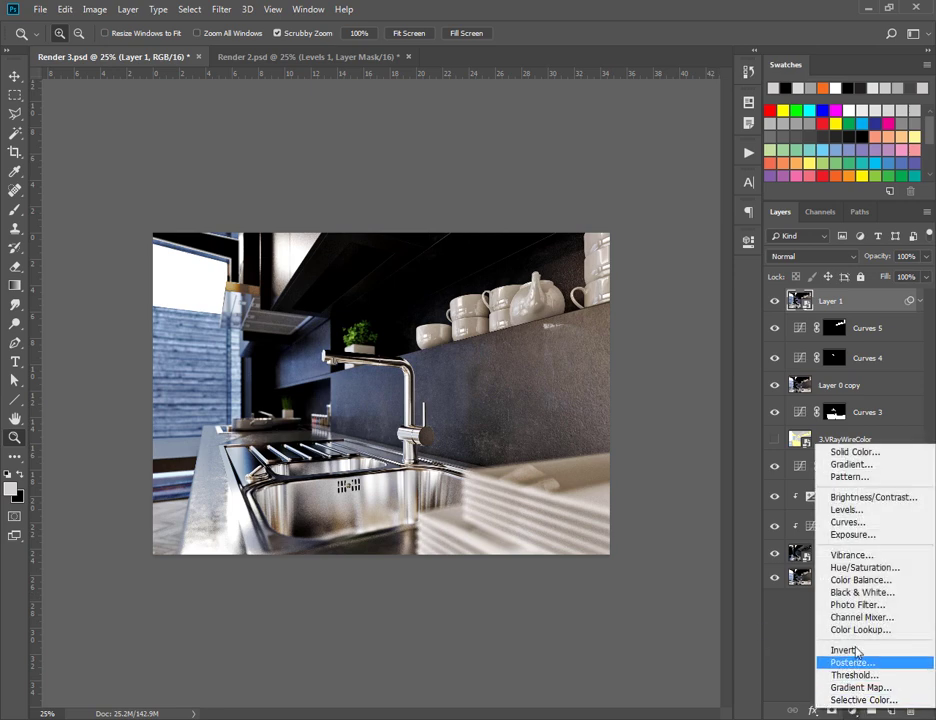
left_click(850, 509)
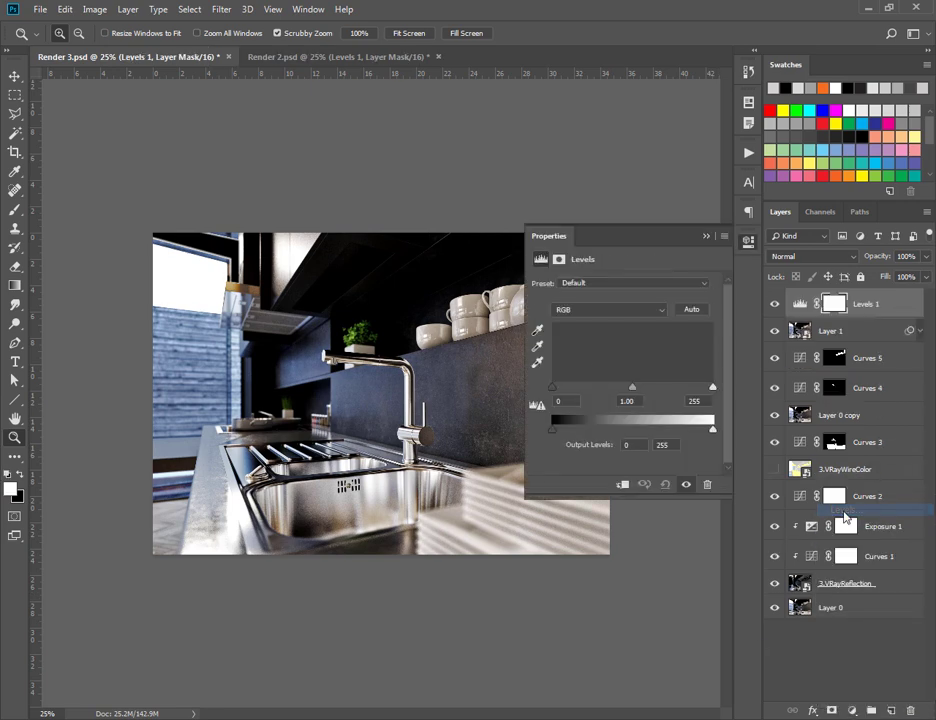
mouse_move(635, 388)
left_mouse_down()
mouse_move(672, 389)
mouse_move(600, 390)
mouse_move(652, 392)
mouse_move(628, 392)
left_mouse_up()
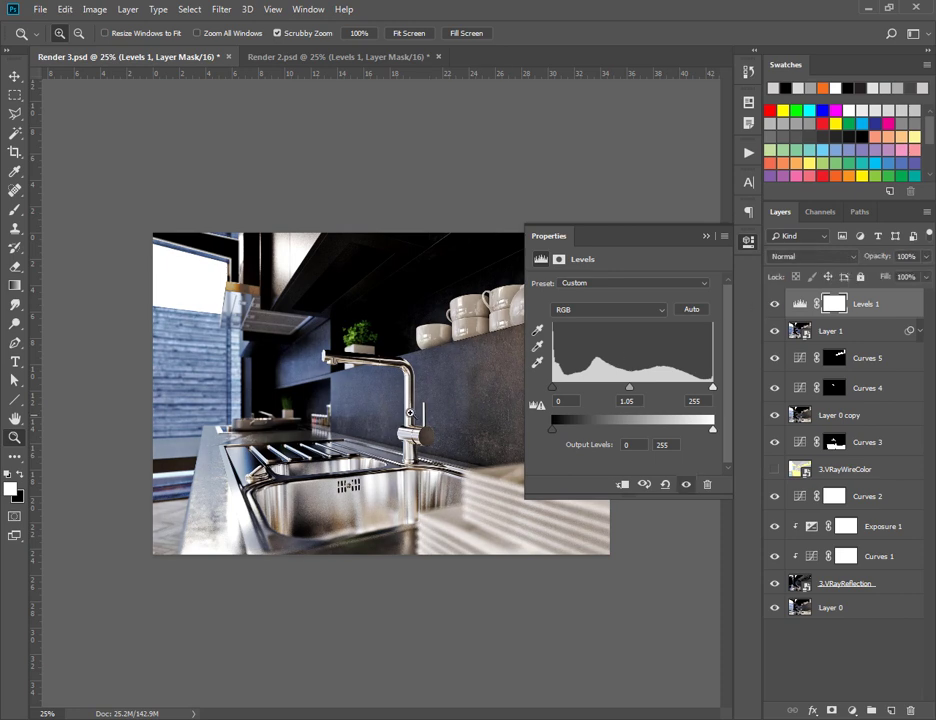
left_click(706, 237)
left_click(775, 304)
left_click(775, 304)
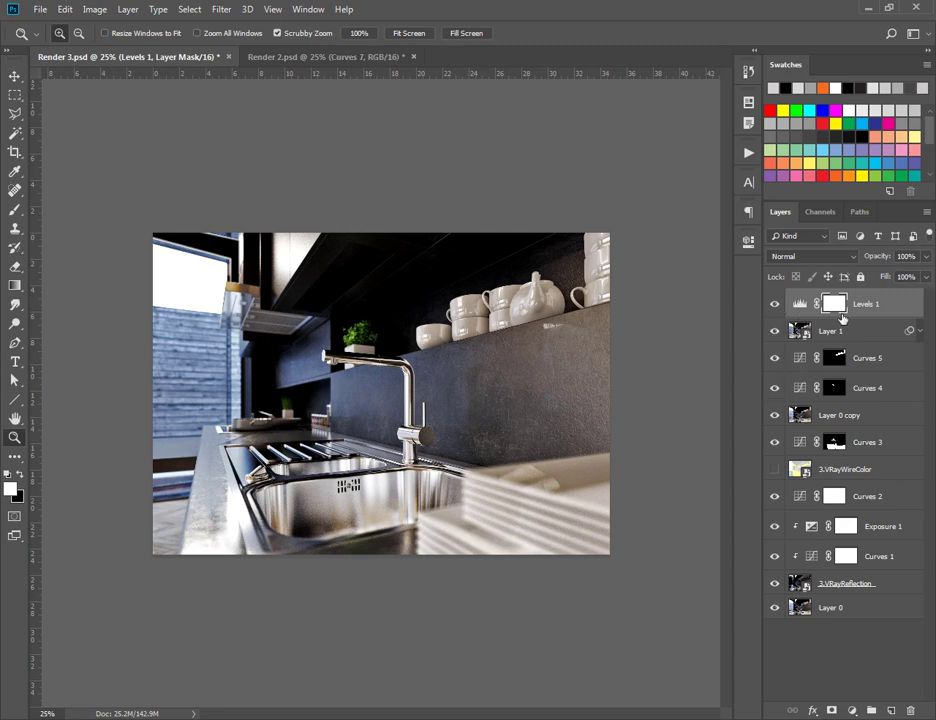
- Add an Exposure adjustment above Levels 1 and set its offset to +0.005
left_click(851, 711)
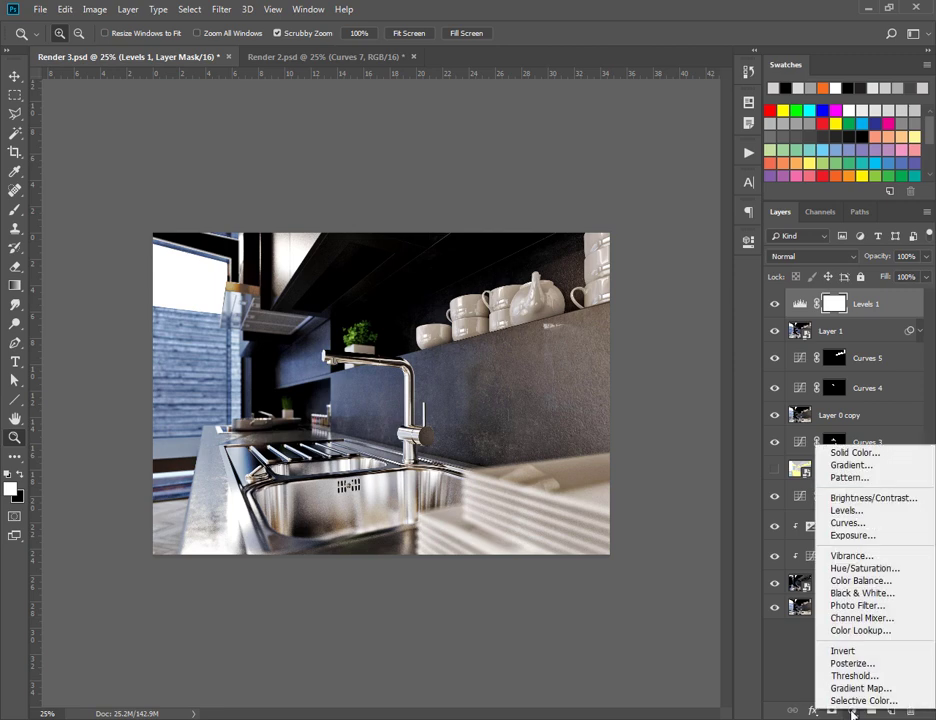
left_click(850, 535)
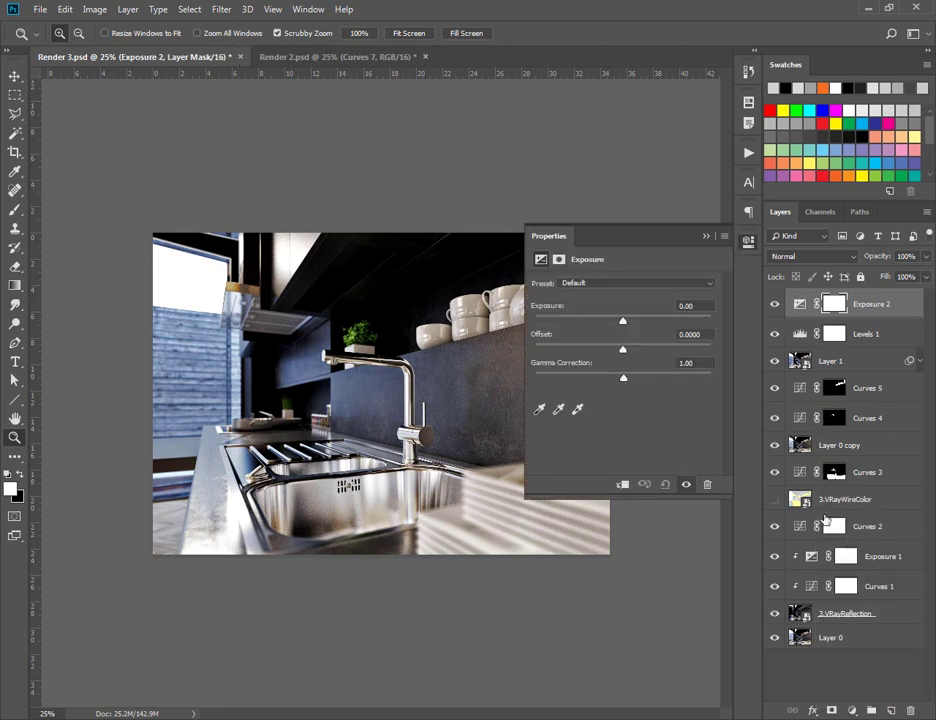
left_click_drag(624, 353, 637, 355)
left_click(705, 238)
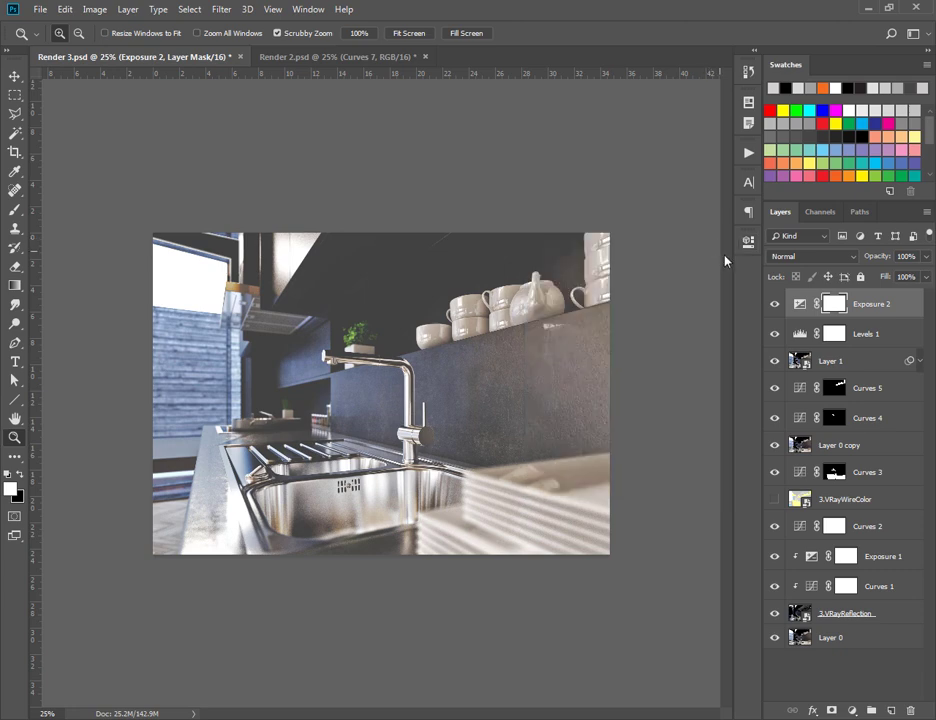
left_click(798, 305)
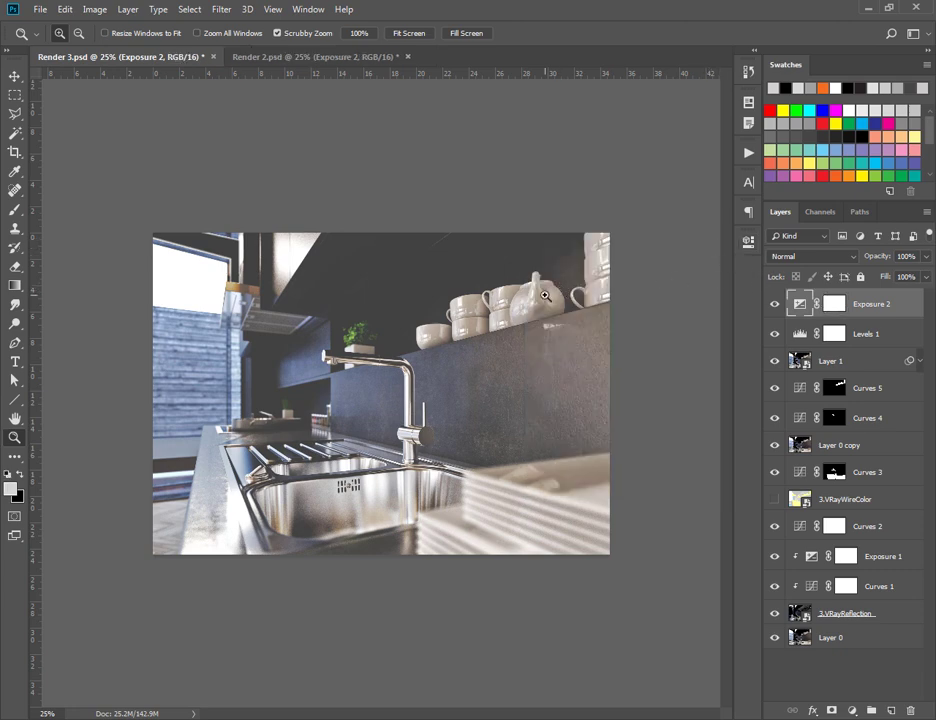
double_click(798, 305)
left_click(694, 336)
type("5")
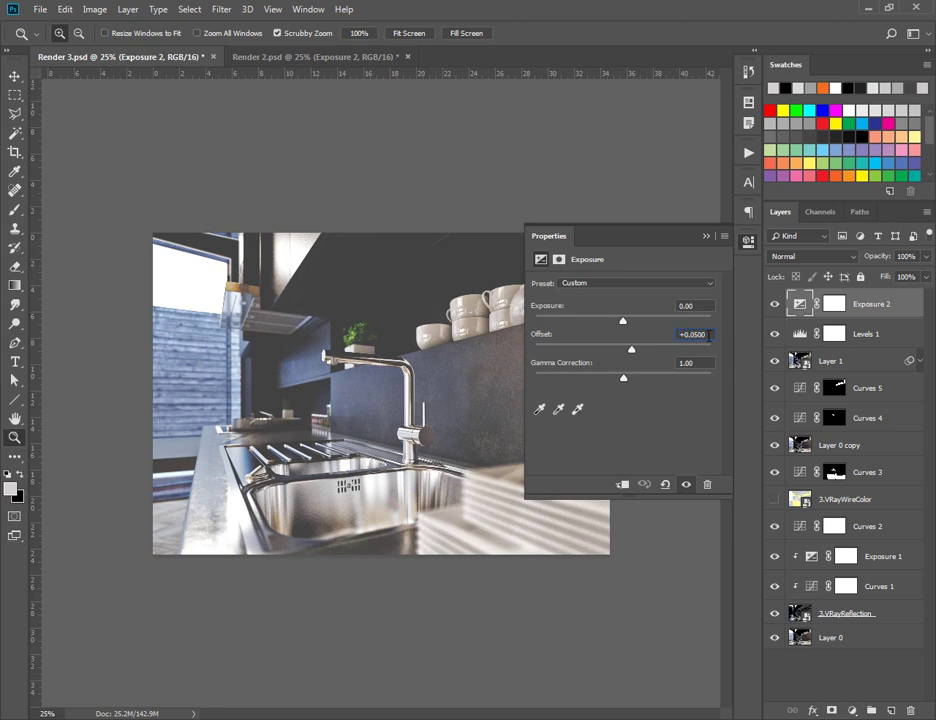
type("0")
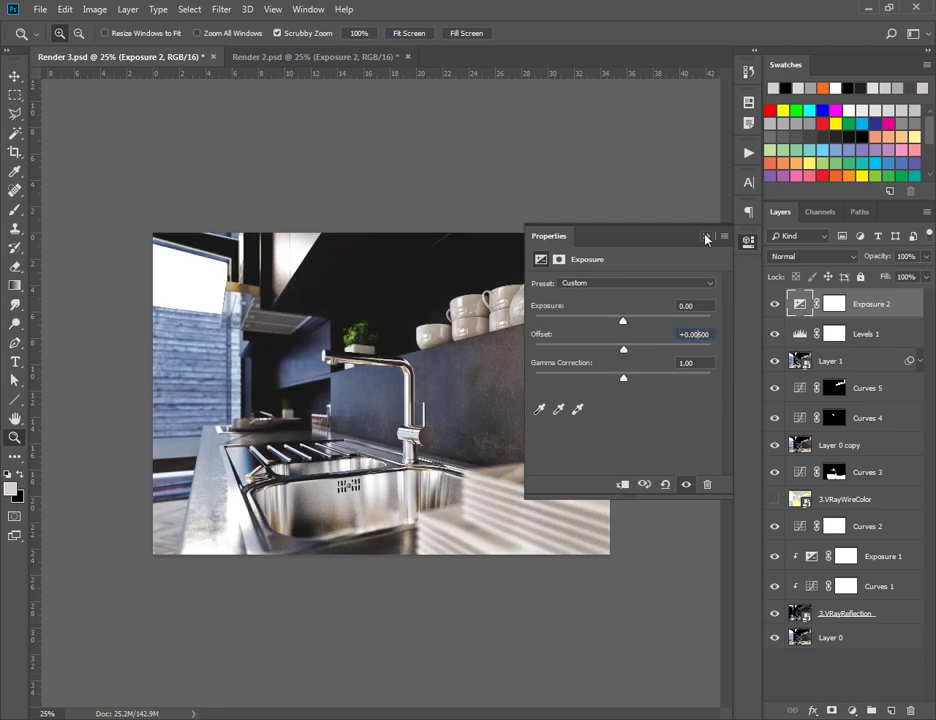
left_click(705, 237)
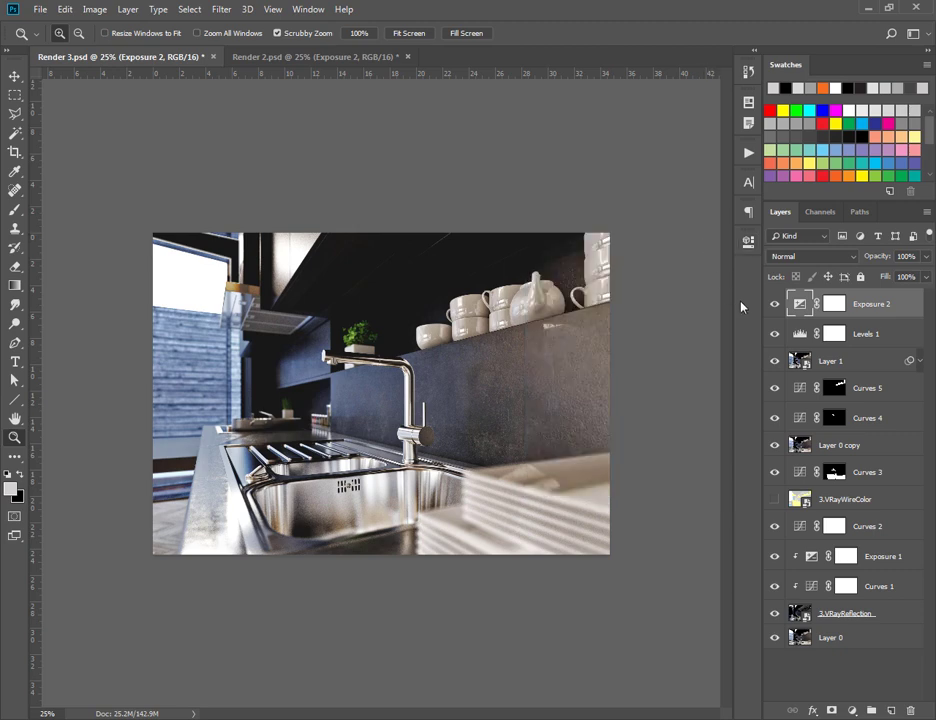
- Compare the image with and without the Exposure 2 adjustment
left_click(775, 306)
left_click(775, 306)
left_click(775, 308)
left_click(775, 308)
left_click(775, 308)
left_click(775, 308)
- Add a Curves adjustment above Exposure 2 and pull its midpoint slightly below the diagonal
left_click(852, 710)
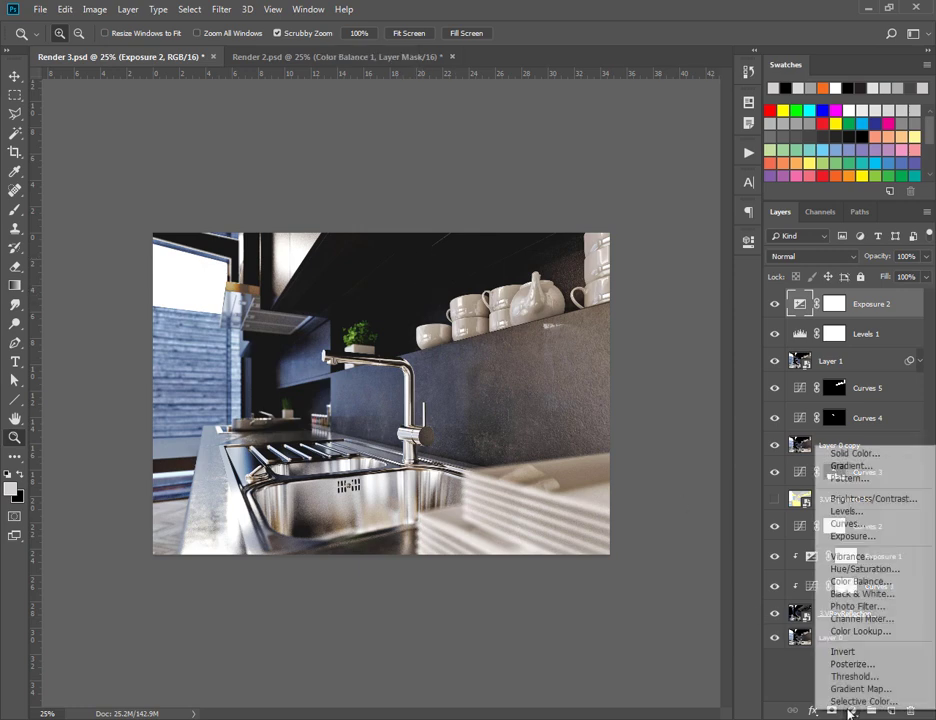
left_click(847, 524)
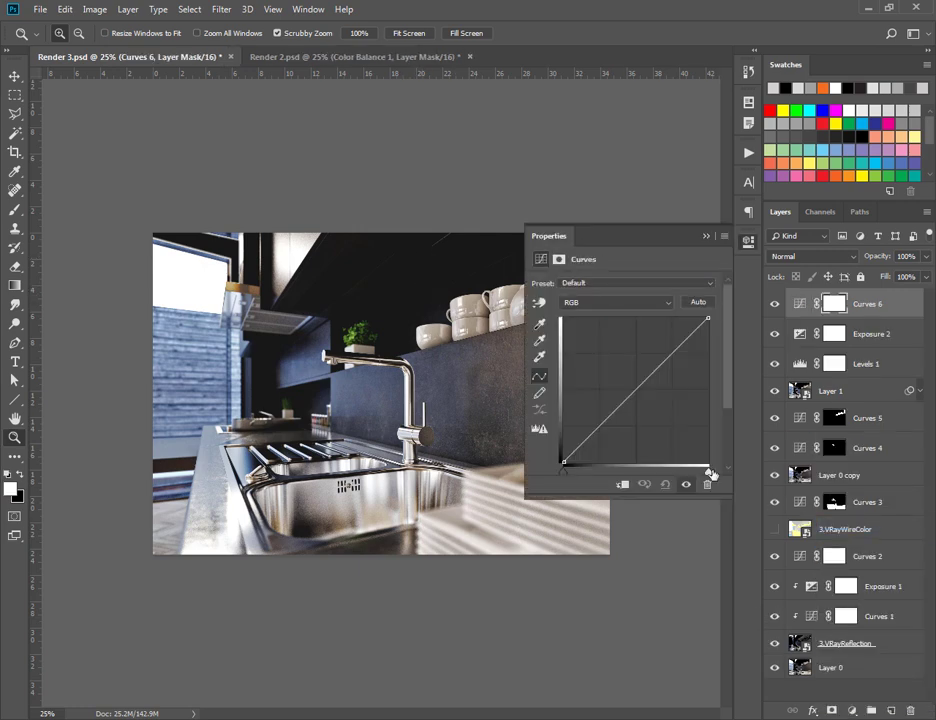
left_click(641, 387)
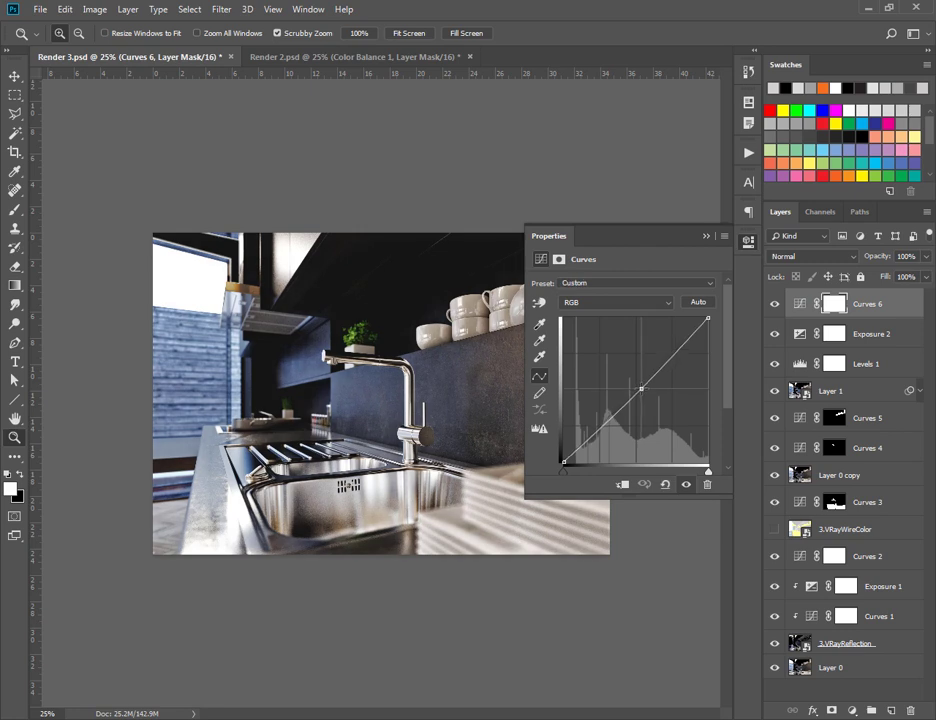
left_click_drag(641, 389, 642, 389)
left_click(706, 237)
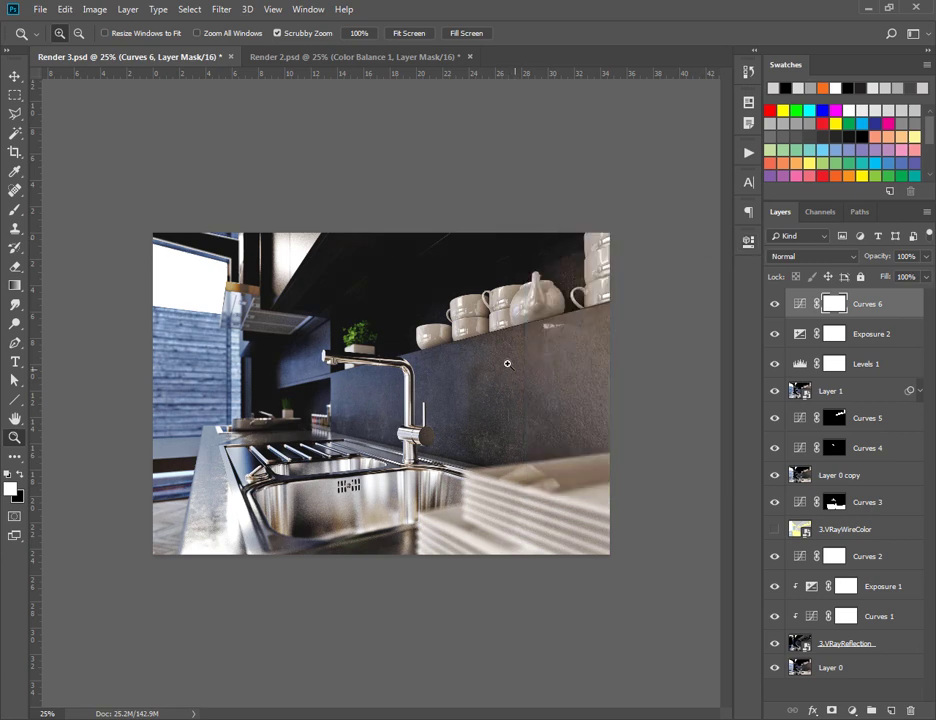
- Add a Color Balance adjustment above Curves 6 and set its midtones to +3 magenta-green and +3 yellow-blue
left_click(848, 707)
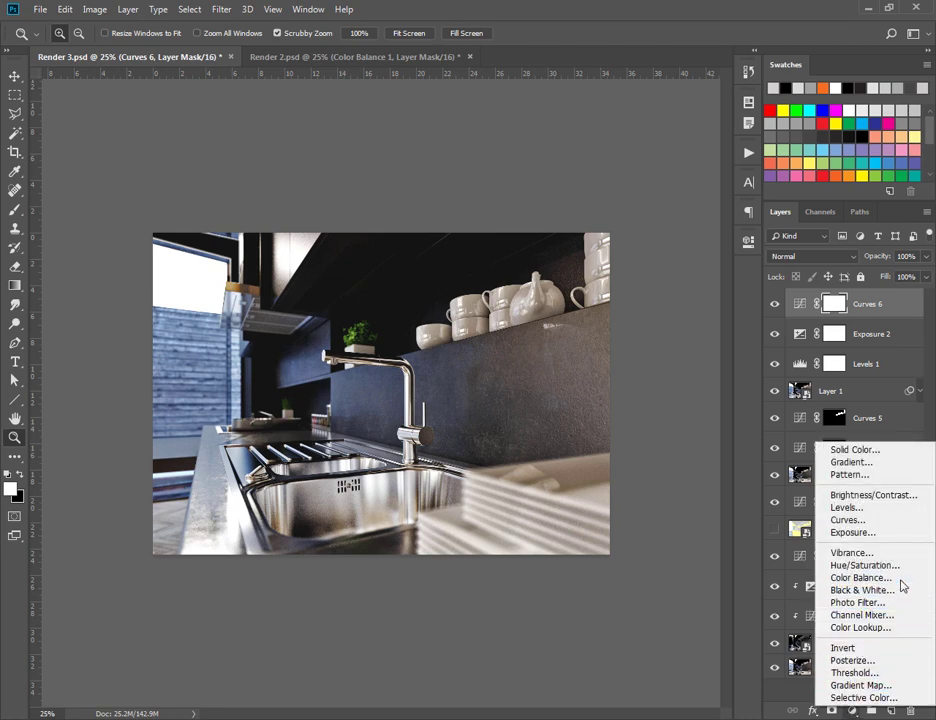
left_click(870, 578)
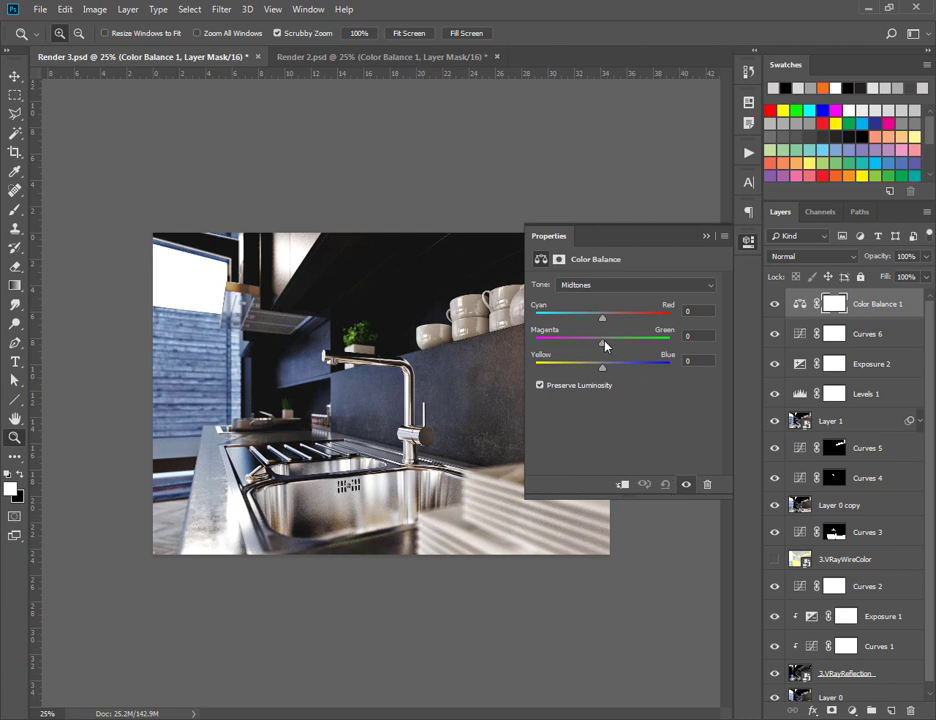
left_click_drag(602, 344, 605, 371)
- Set the Color Balance shadows to -3 magenta-green and +4 yellow-blue
left_click(632, 286)
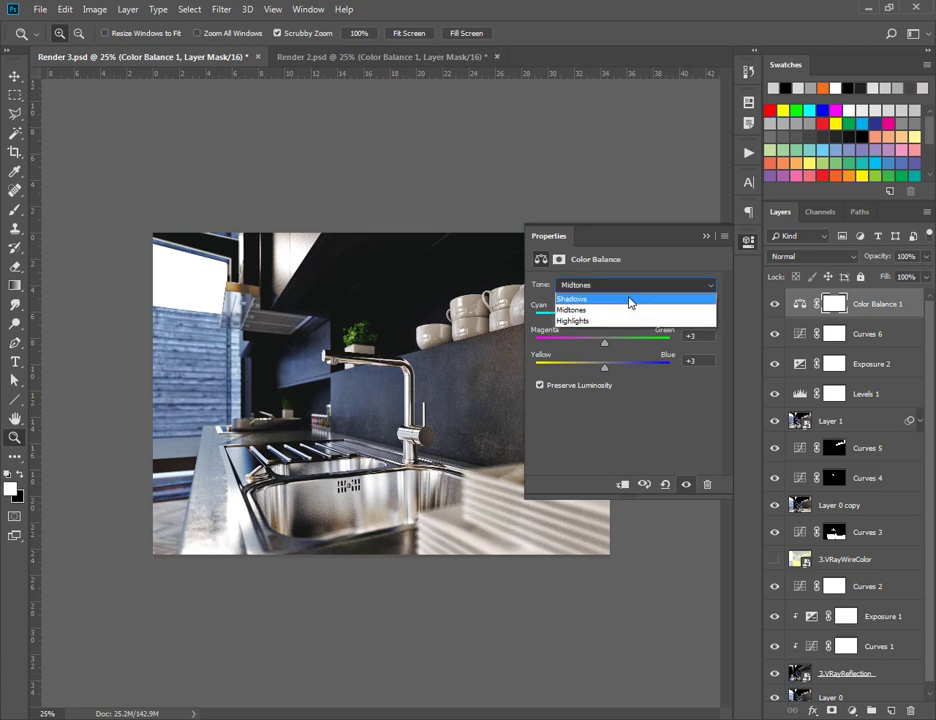
left_click(630, 300)
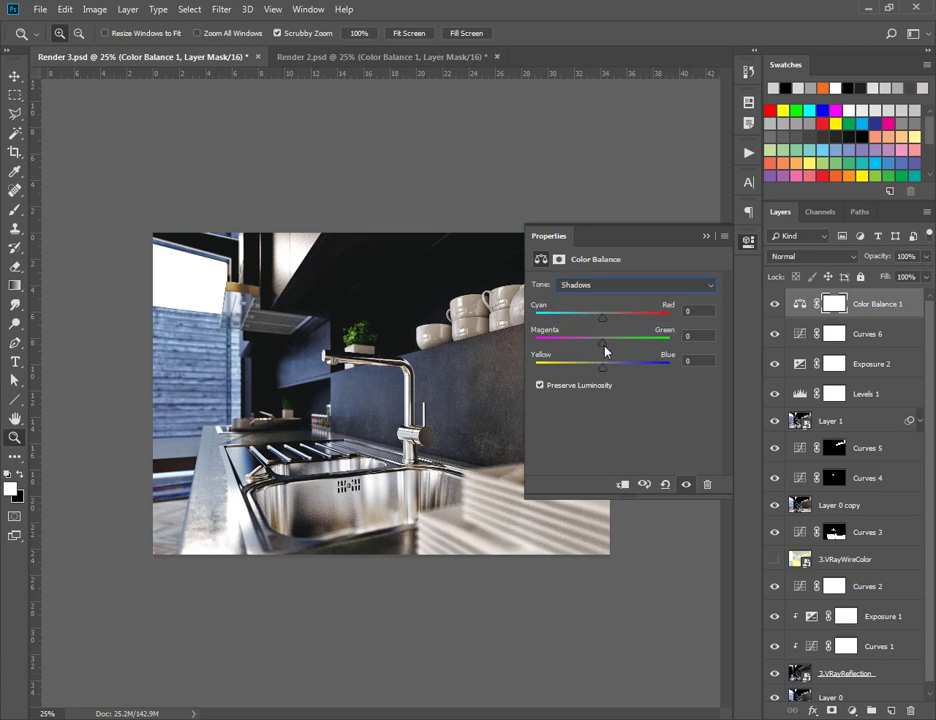
left_click_drag(604, 372, 606, 374)
left_click_drag(605, 348, 601, 352)
- Fine-tune the highlights of the Color Balance adjustment and close its settings
left_click(600, 285)
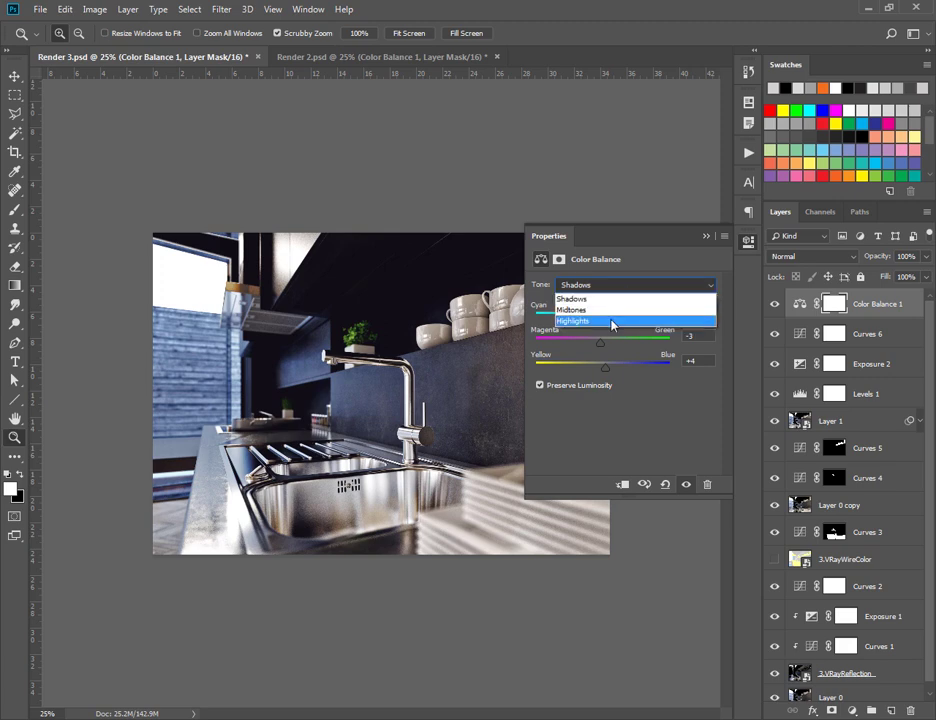
left_click(600, 323)
mouse_move(600, 373)
left_mouse_down()
mouse_move(613, 371)
mouse_move(600, 371)
left_mouse_up()
left_click(706, 238)
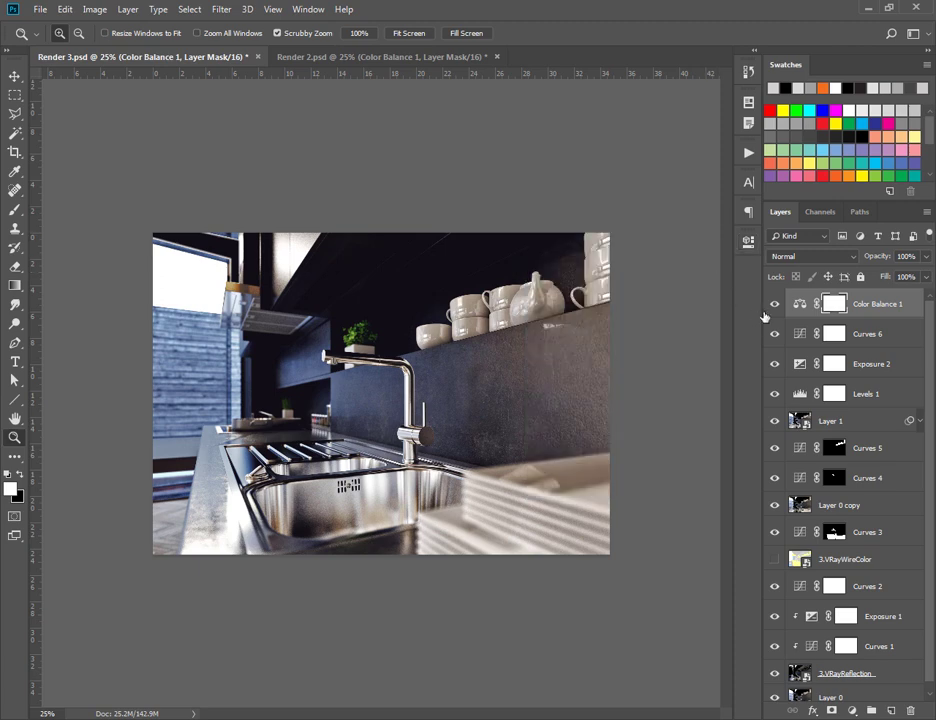
- Compare the image with and without the Color Balance 1 adjustment
left_click(775, 306)
left_click(775, 306)
left_click(775, 306)
left_click(775, 306)
left_click(775, 306)
left_click(775, 306)
left_click(775, 306)
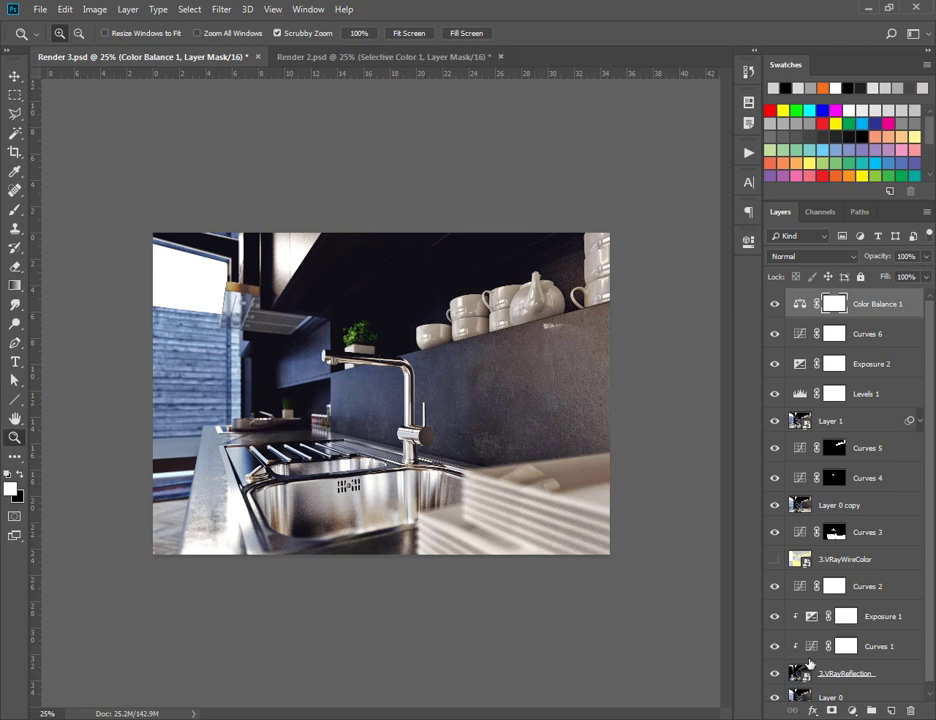
- Add a Selective Color adjustment above Color Balance 1 and set its Greens to cyan -72%, magenta +38% and yellow -27%
left_click(852, 711)
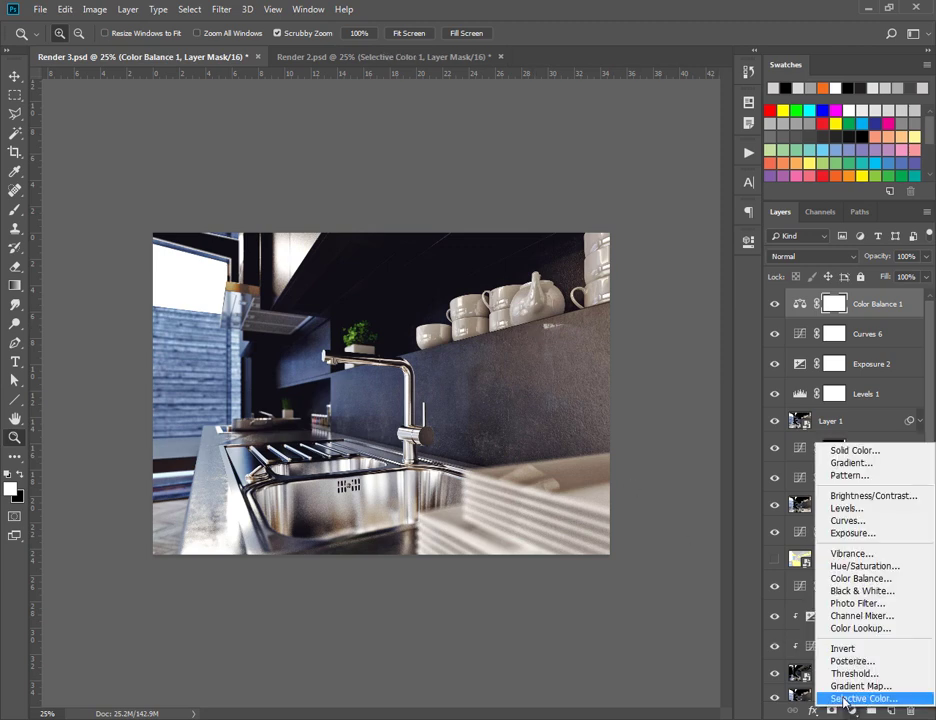
left_click(845, 700)
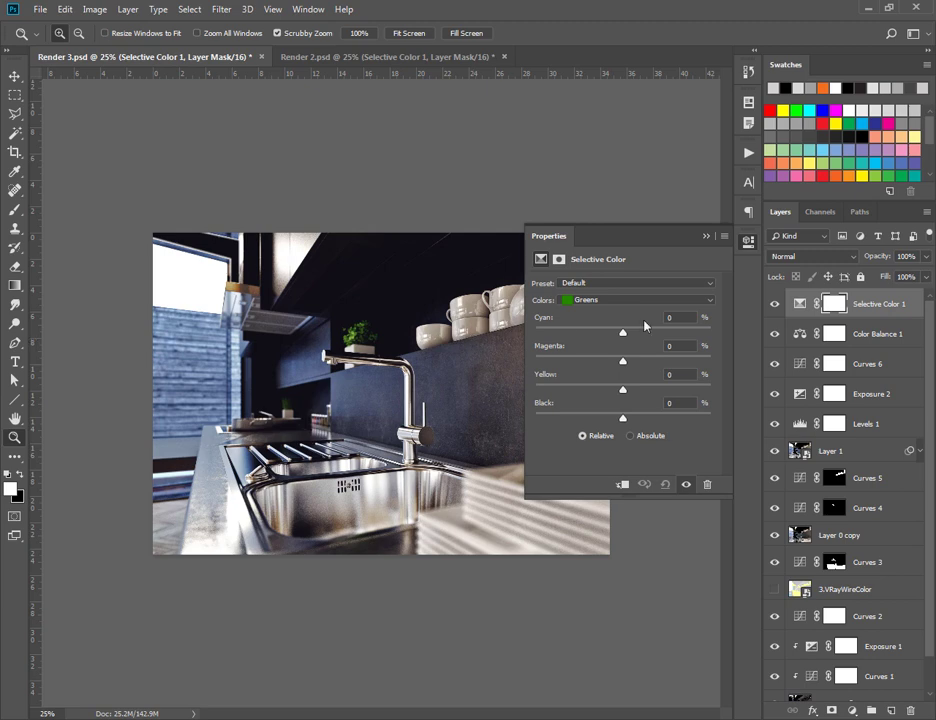
left_click(627, 306)
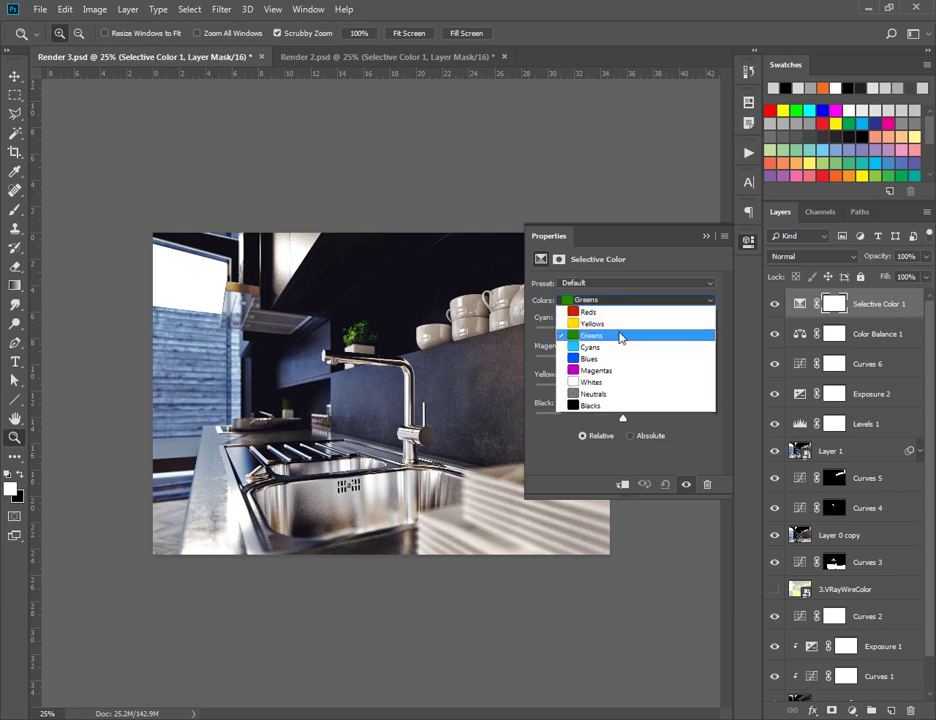
left_click(621, 334)
left_click_drag(623, 334, 559, 334)
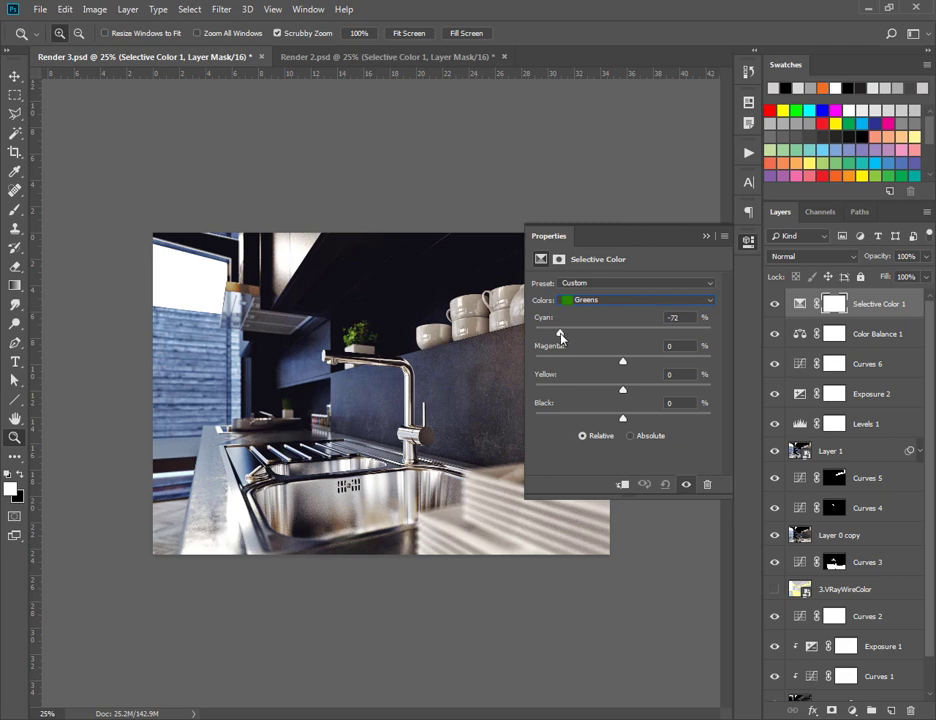
left_click_drag(622, 362, 622, 421)
- Refine the cyan of the Greens and set their magenta to +40% and yellow to -30%
left_click(673, 403)
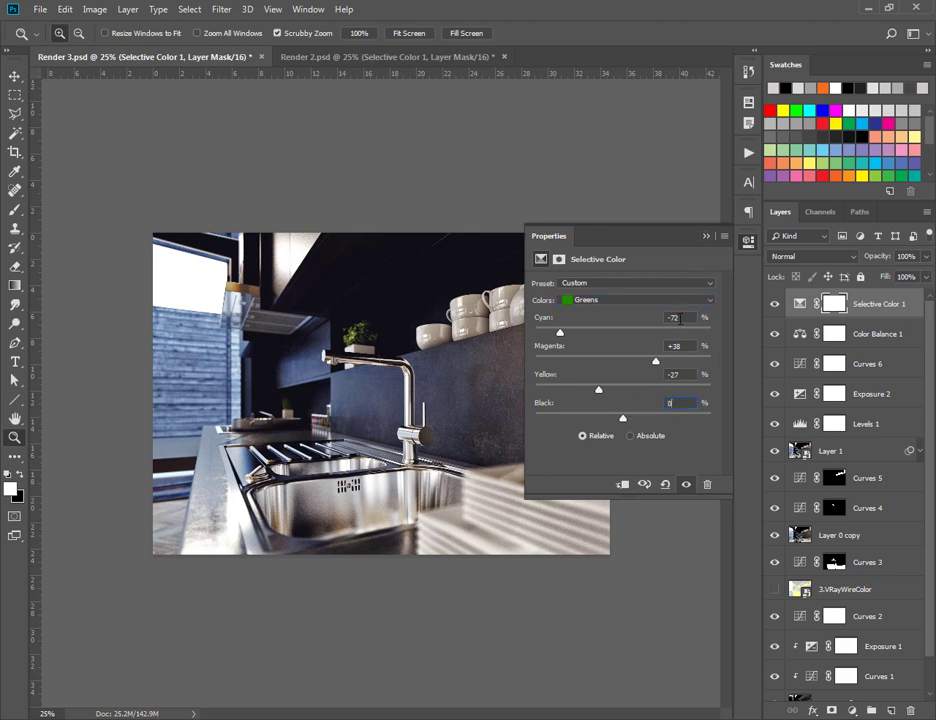
type("5")
left_click(685, 345)
type("40")
left_click(682, 374)
type("-30")
left_click(706, 240)
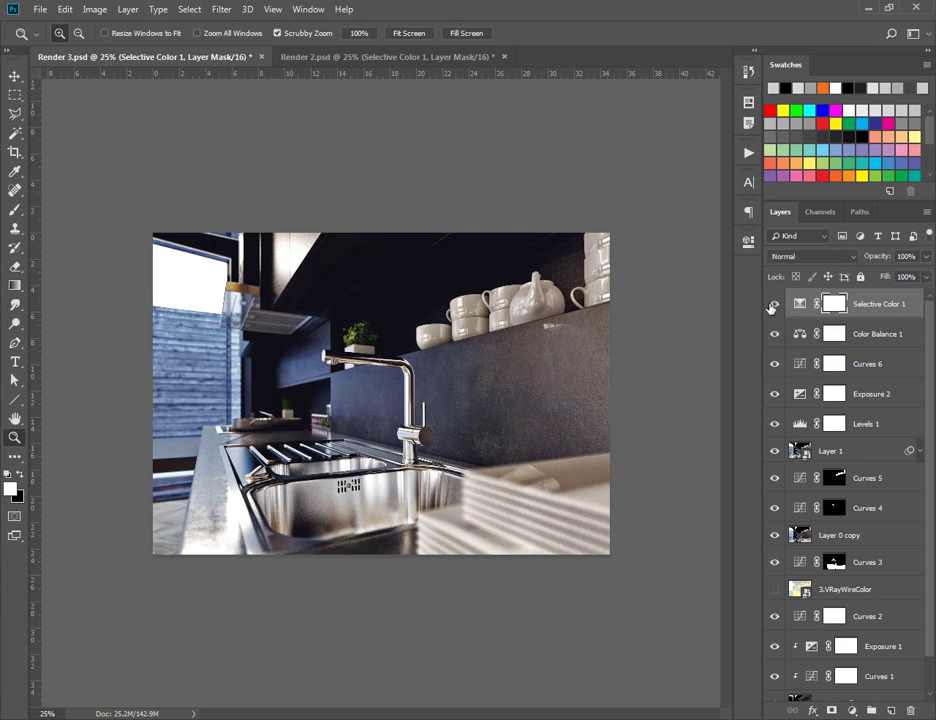
- Compare the plant up close with and without the Selective Color 1 adjustment
left_click_drag(348, 333, 416, 357)
left_click(776, 306)
left_click(776, 306)
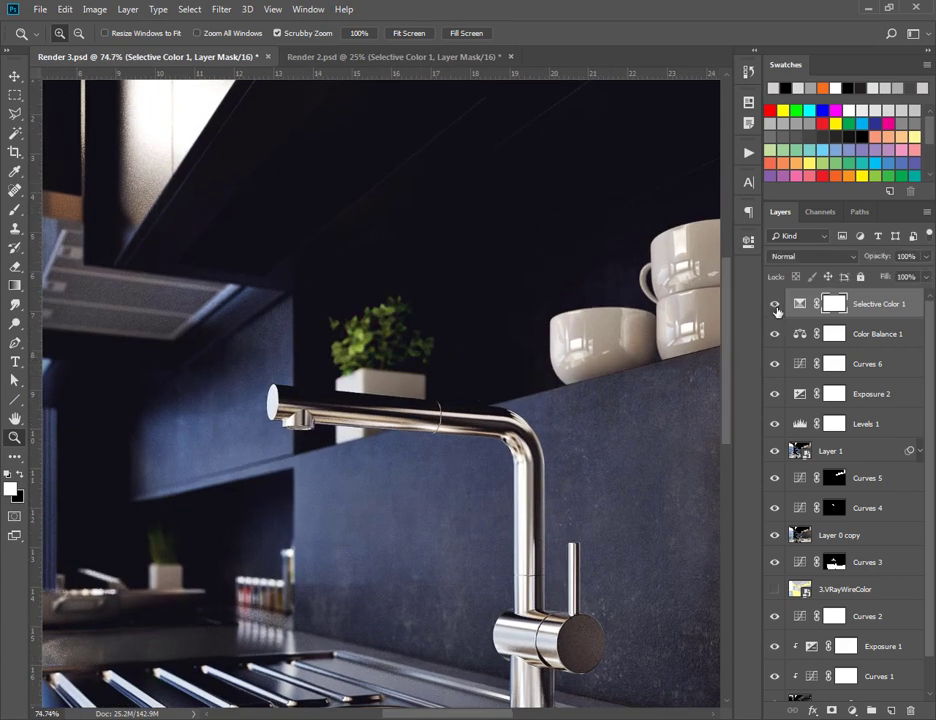
left_click_drag(545, 328, 468, 331)
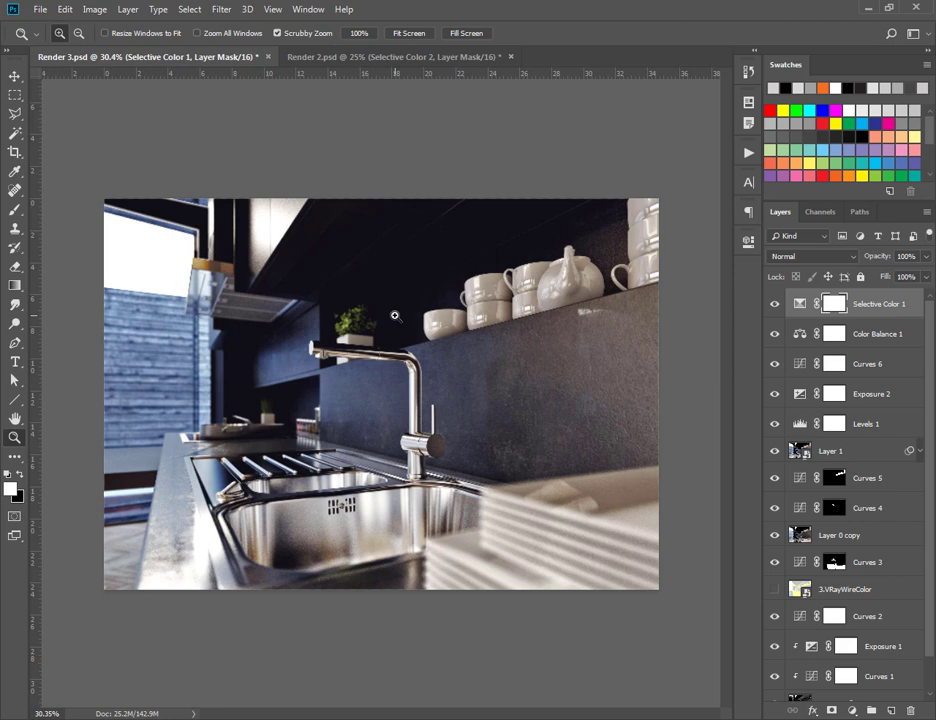
- Add a second Selective Color adjustment with Blacks at cyan -15% and magenta -7%, and fine-tune their yellow and black
left_click(852, 710)
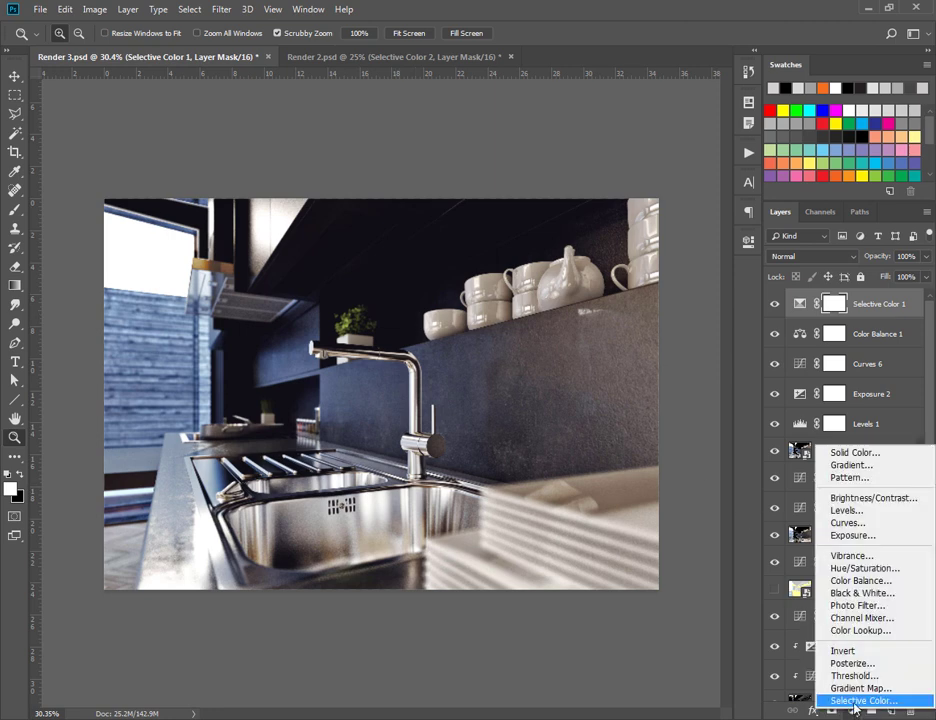
left_click(855, 701)
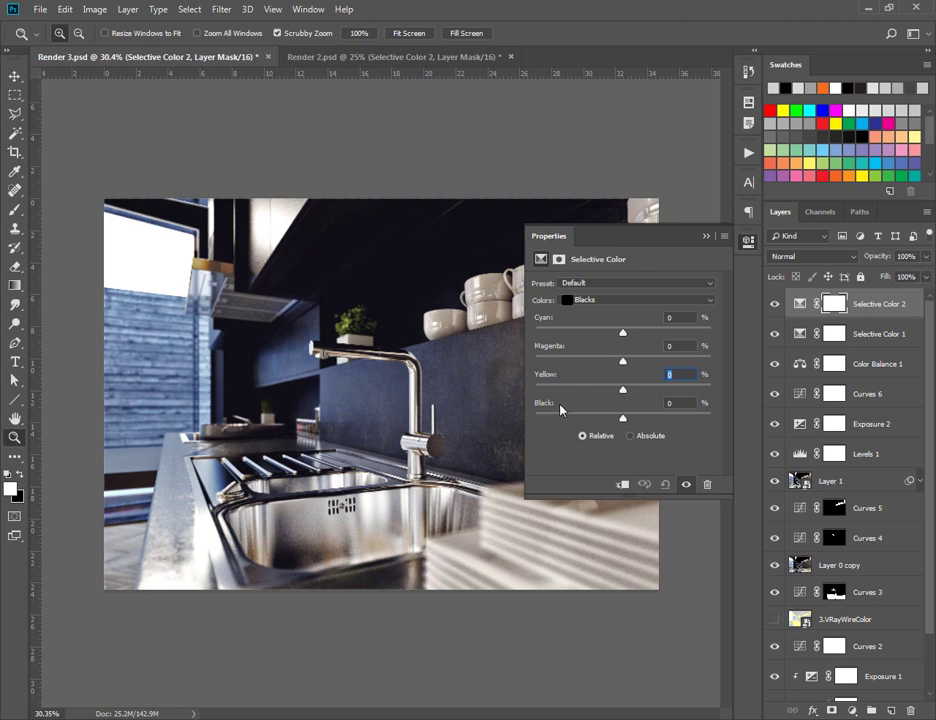
left_click(636, 300)
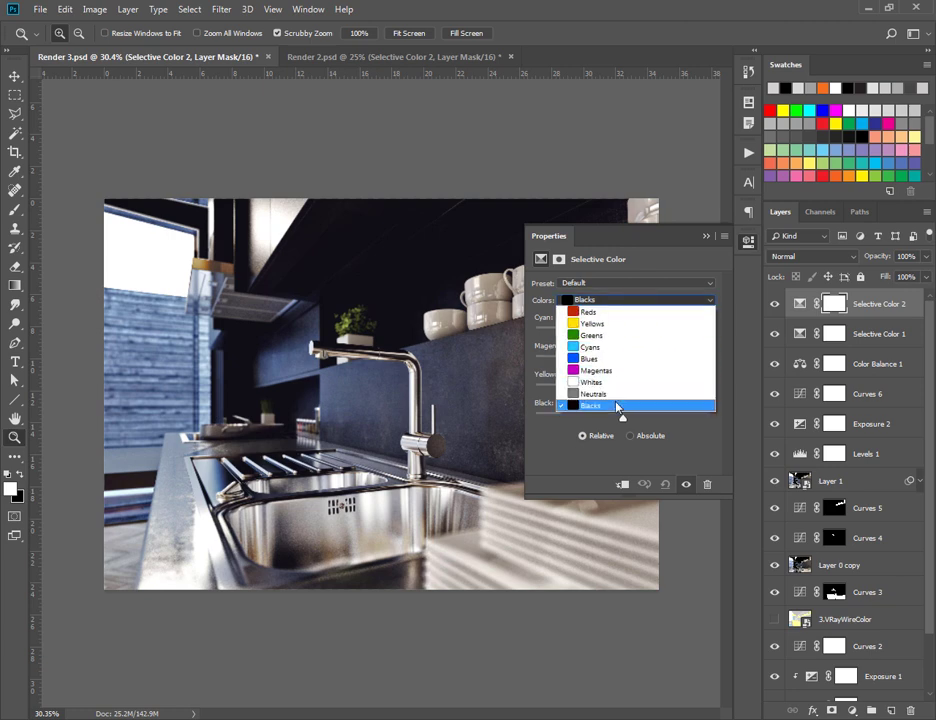
left_click(620, 405)
mouse_move(623, 333)
left_mouse_down()
mouse_move(655, 333)
mouse_move(609, 341)
left_mouse_up()
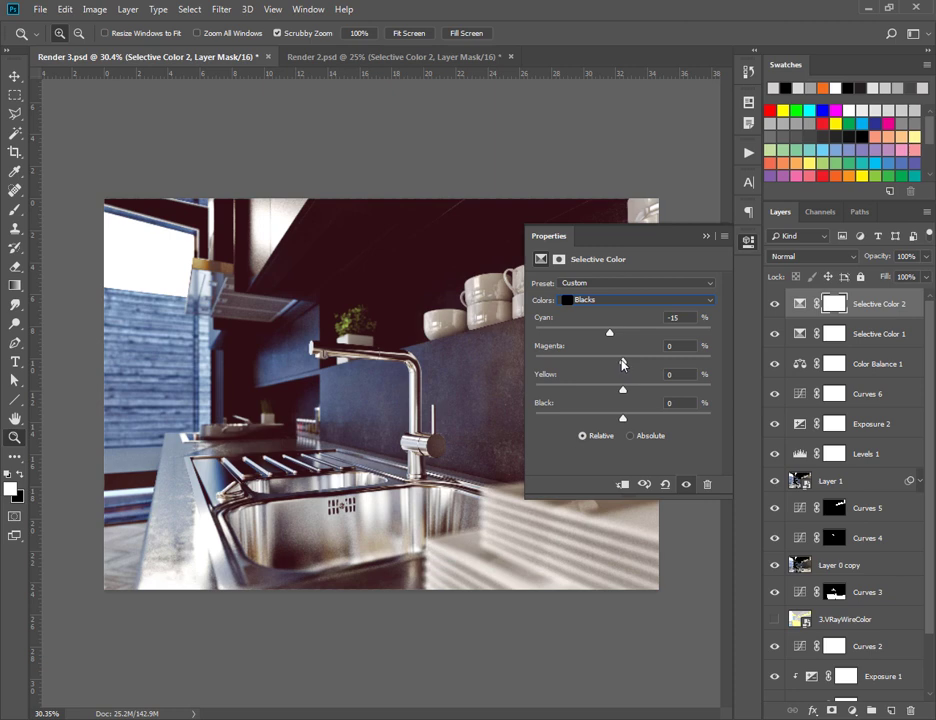
left_click_drag(622, 364, 618, 365)
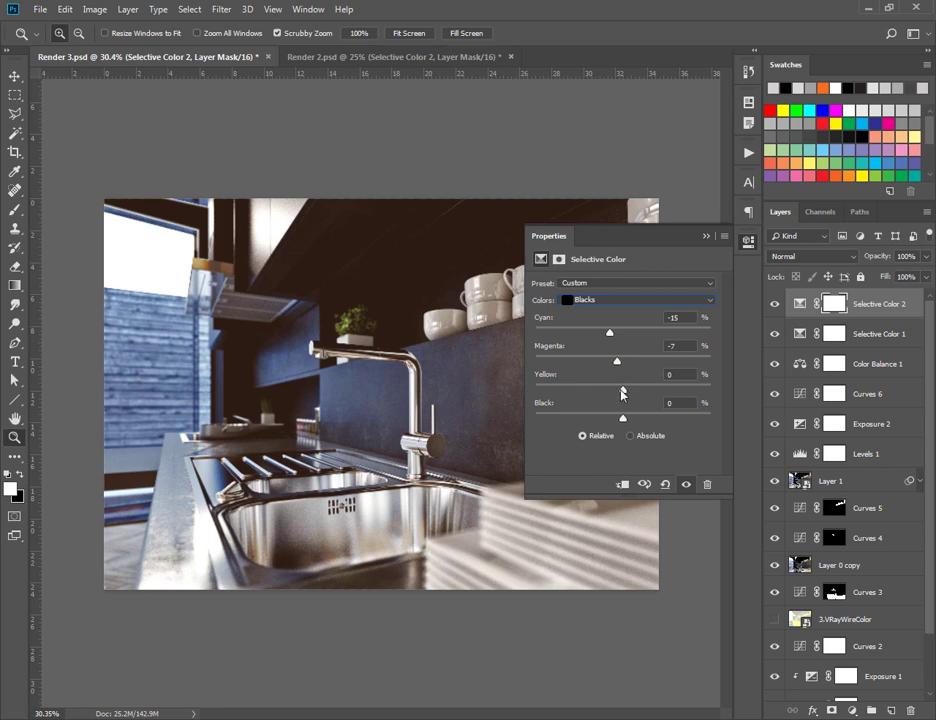
left_click_drag(634, 393, 621, 418)
left_click(706, 236)
- Compare the image with and without the Selective Color 2 adjustment
mouse_move(385, 377)
left_mouse_down()
mouse_move(366, 378)
mouse_move(397, 381)
mouse_move(378, 382)
left_mouse_up()
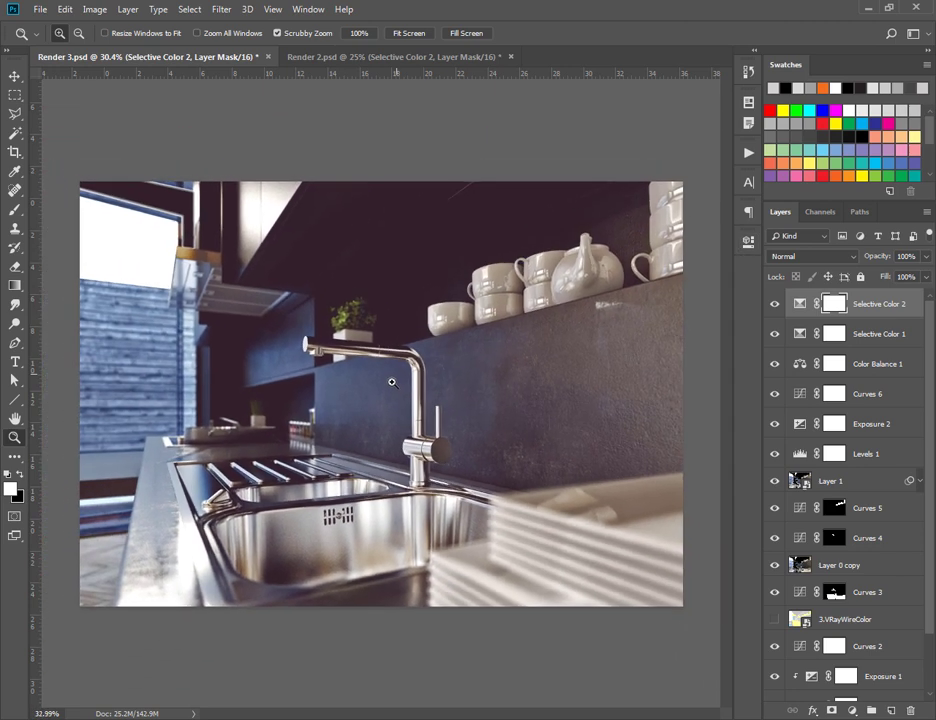
left_click(774, 305)
left_click(774, 305)
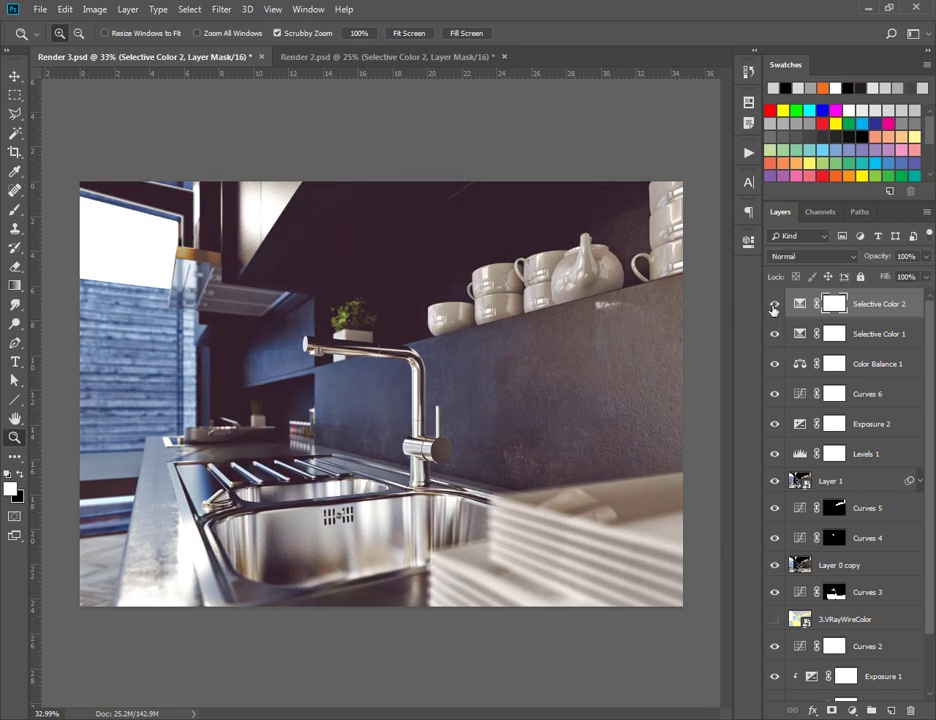
left_click(774, 305)
left_click(774, 305)
left_click(774, 305)
left_click(774, 305)
left_click(774, 305)
left_click(774, 305)
- Add a third Selective Color adjustment with Blacks at cyan -5%, magenta -7% and yellow -2%, and fine-tune their black
left_click(851, 710)
left_click(851, 703)
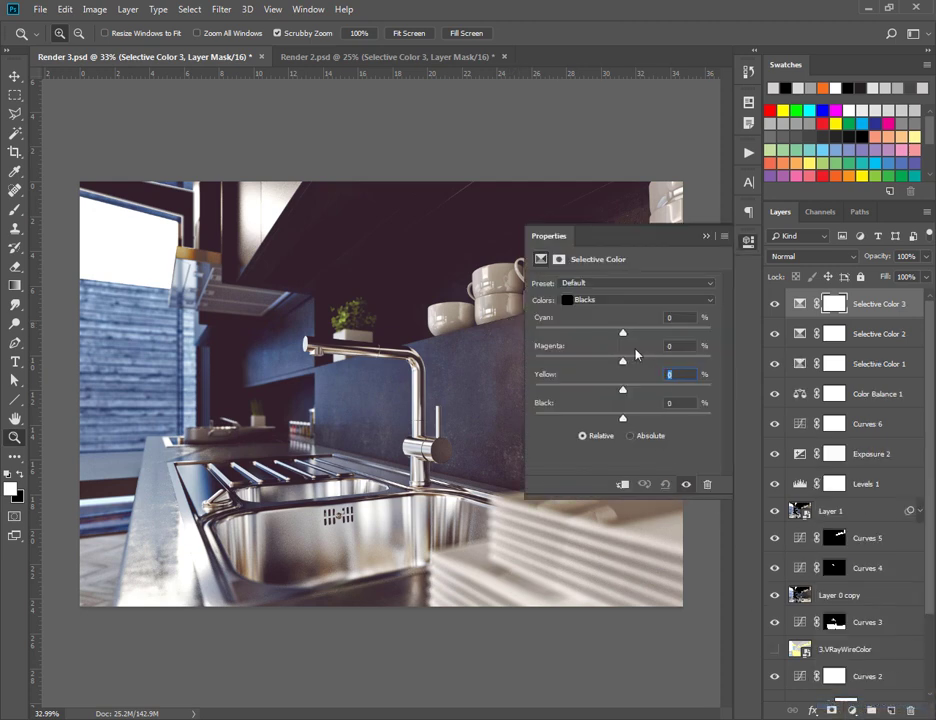
left_click_drag(622, 334, 622, 390)
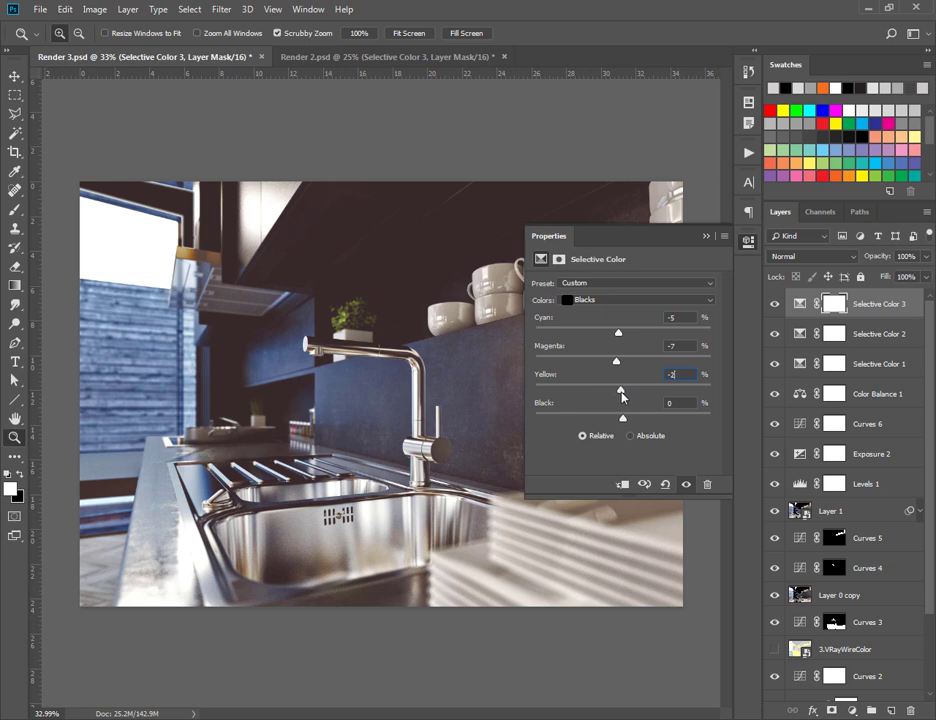
left_click_drag(624, 421, 622, 422)
left_click(706, 236)
- Compare the whole image with and without the Selective Color 3 adjustment
left_click_drag(513, 331, 441, 342)
left_click(774, 306)
left_click(774, 306)
left_click(774, 306)
left_click(774, 306)
left_click(774, 306)
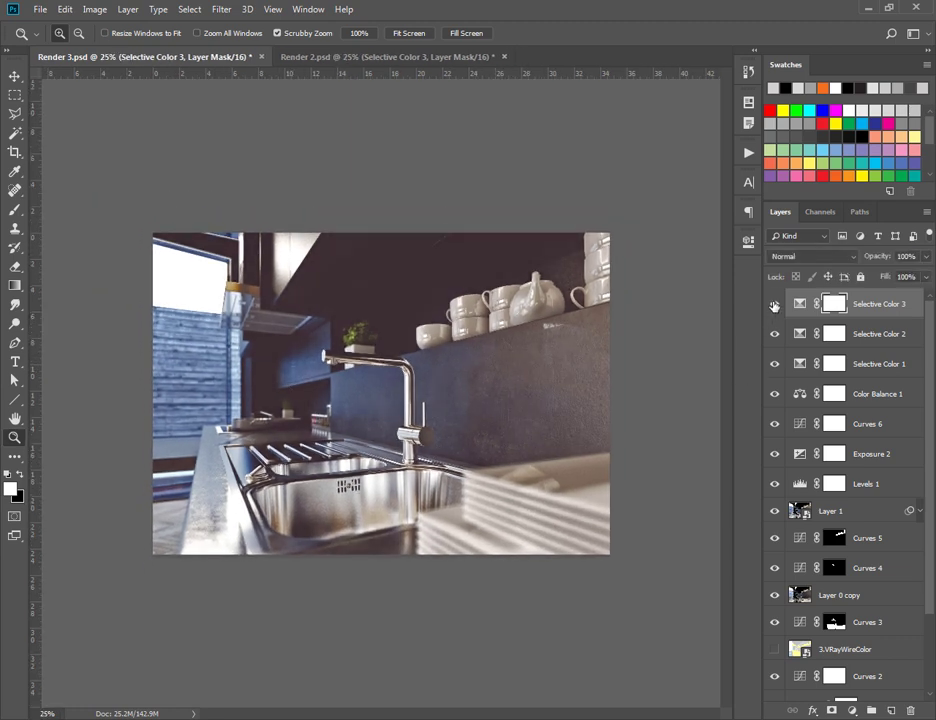
left_click(774, 306)
left_click(774, 306)
left_click(774, 306)
left_click(774, 306)
left_click(774, 306)
left_click(774, 306)
left_click(295, 259)
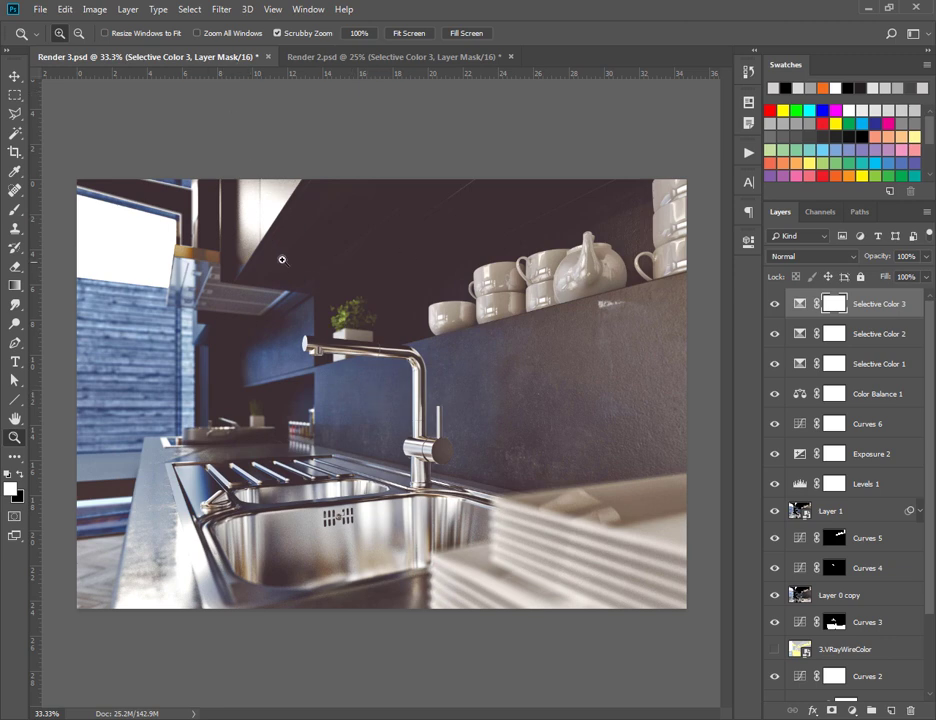
left_click(255, 118)
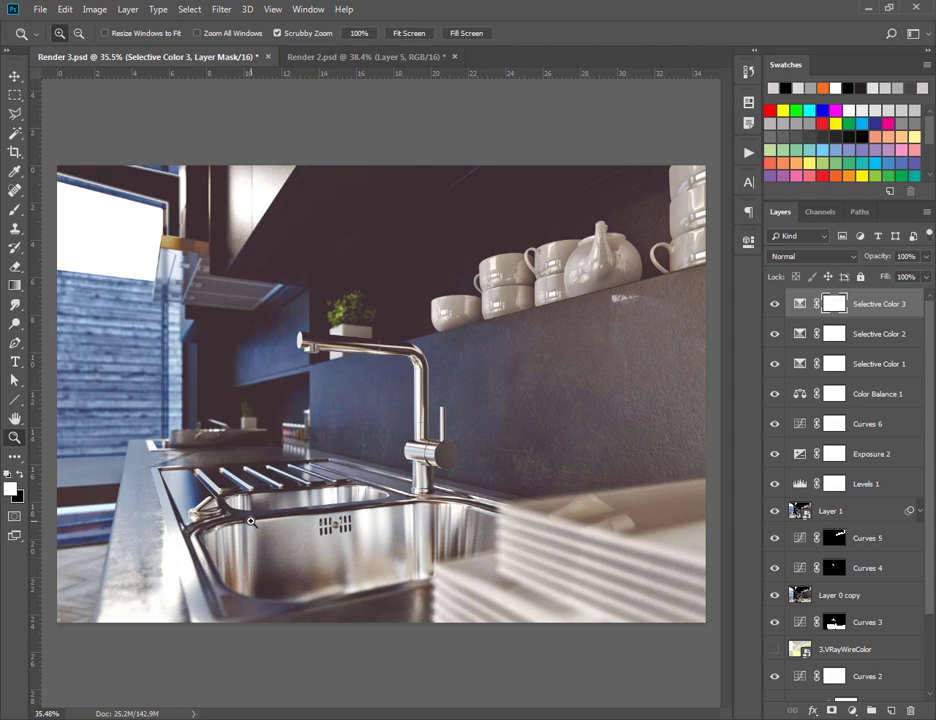
- Place the Lens Dirt texture image above Selective Color 3 and scale it to cover the whole canvas
left_click(90, 718)
left_click(509, 358)
left_click_drag(503, 222, 330, 445)
key("ctrl+minus")
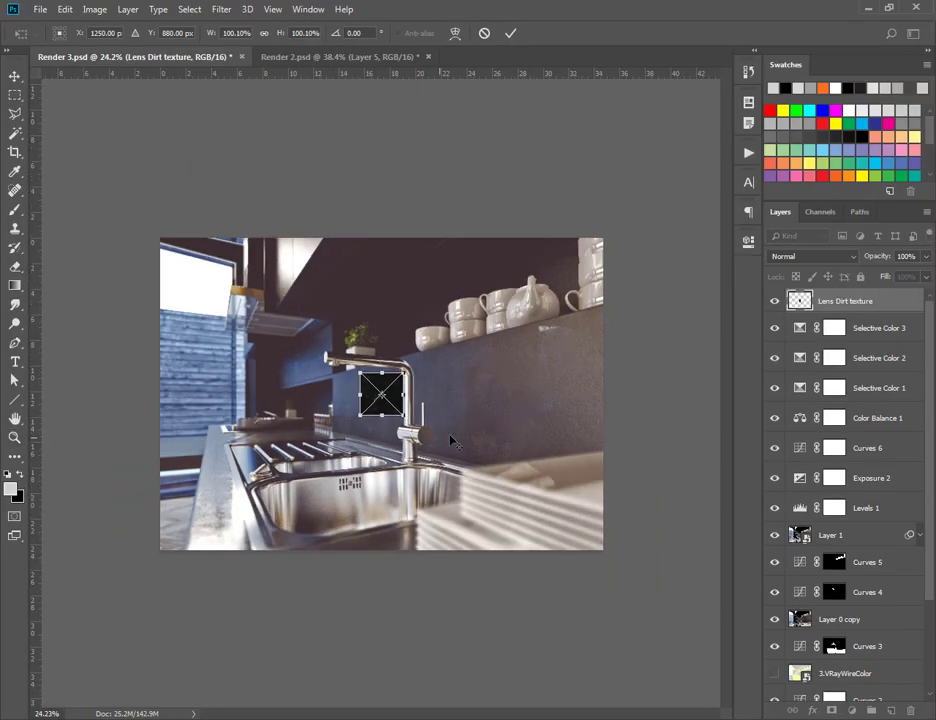
left_click_drag(402, 415, 613, 612)
key("Return")
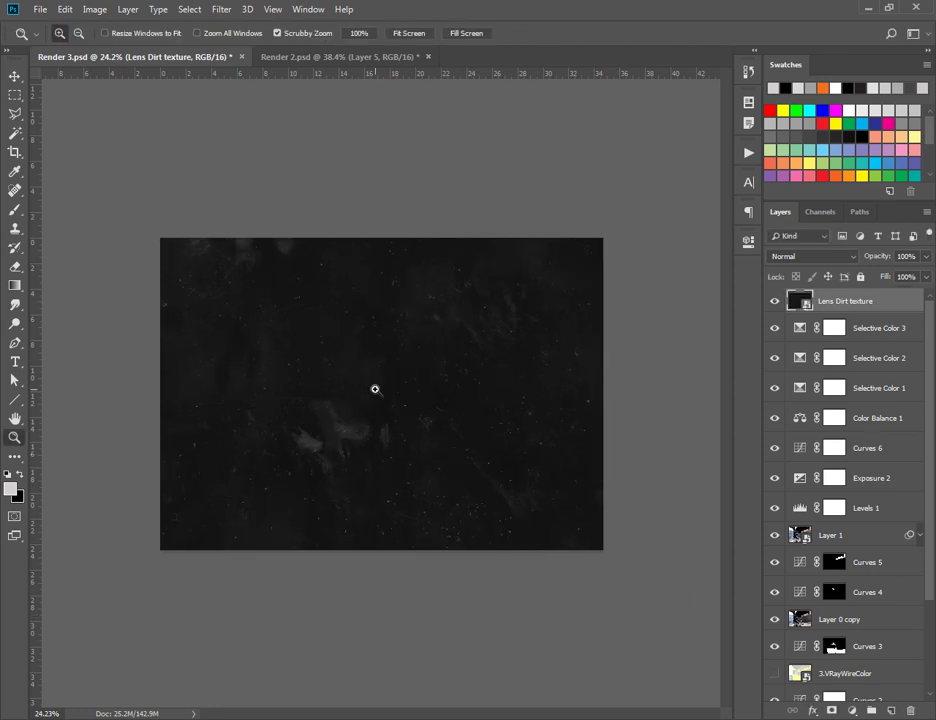
- Set the blend mode of the Lens Dirt texture layer to Screen
left_click(365, 392)
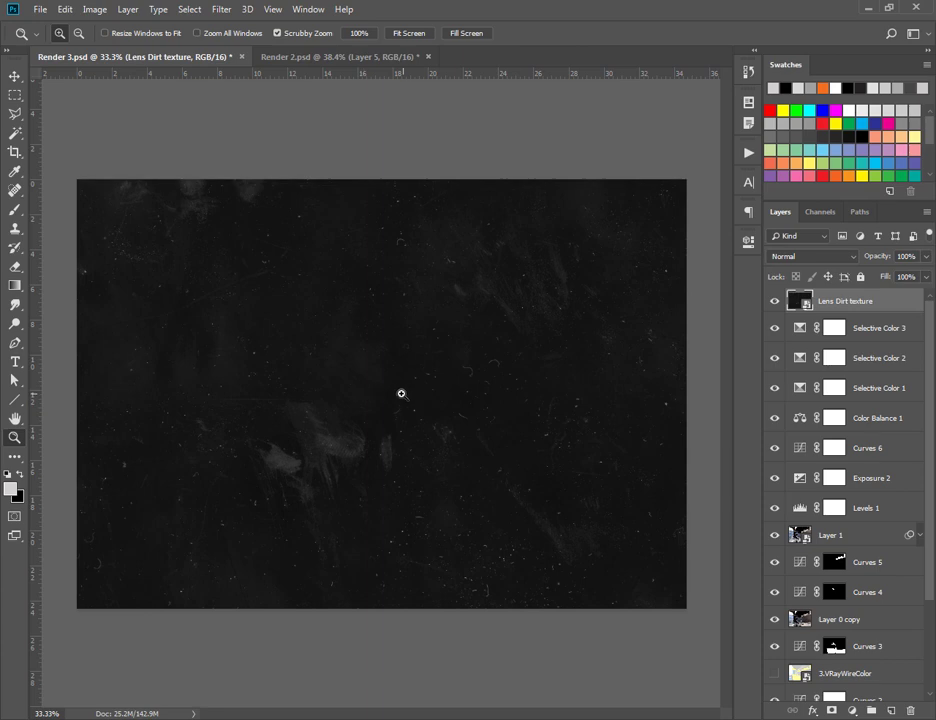
left_click(792, 258)
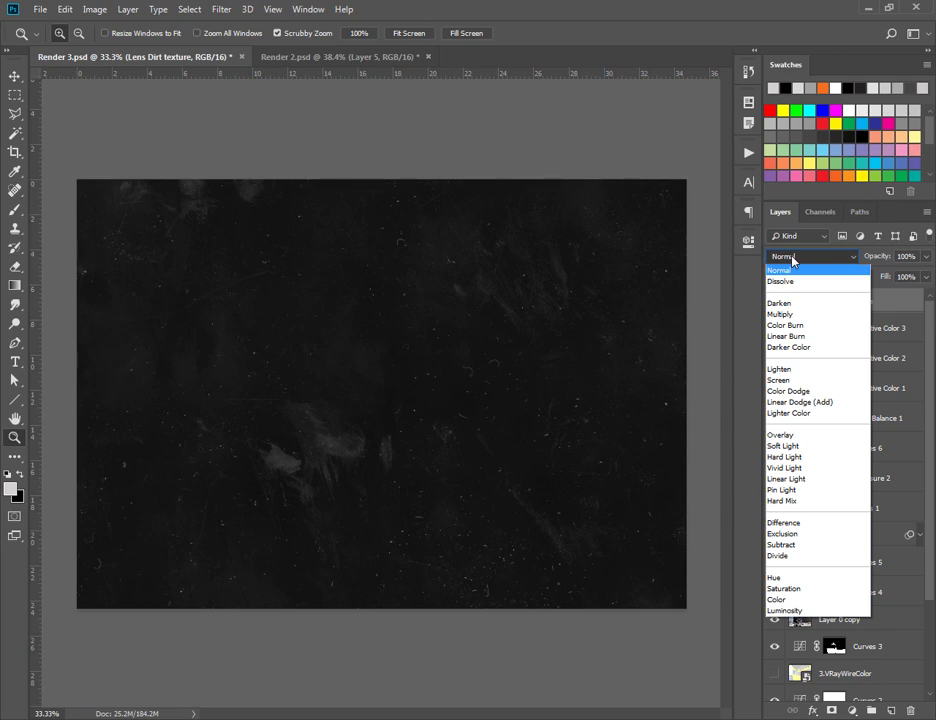
left_click(789, 381)
- Examine the lens dirt effect at 100% across the faucet, wall, cups, plant and cabinets
left_click(384, 369)
left_click_drag(384, 369, 618, 407)
left_click(348, 38)
left_click_drag(528, 431, 363, 422)
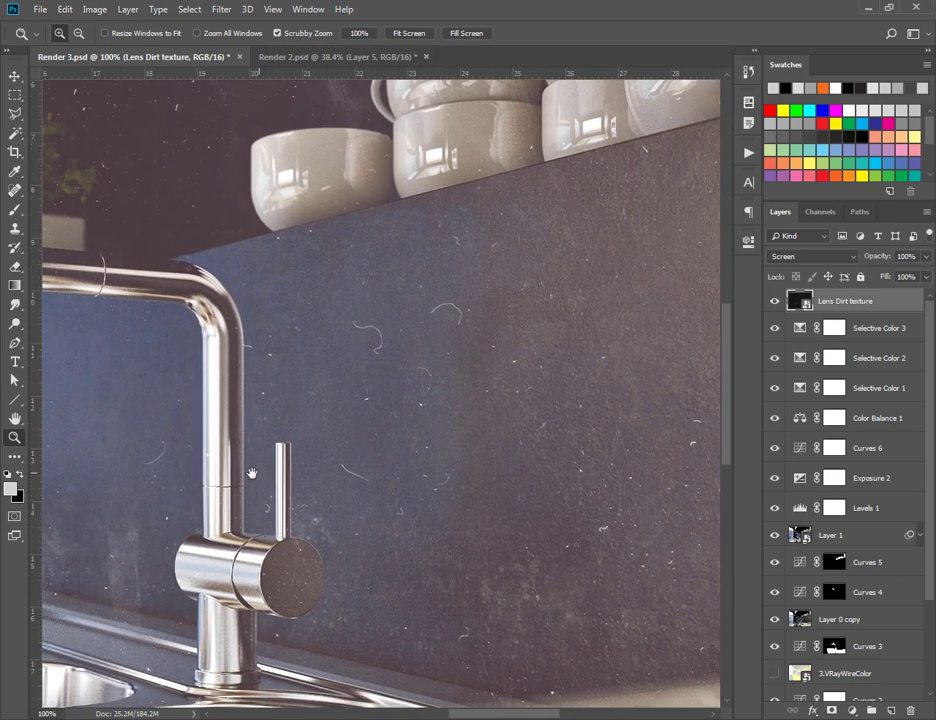
left_click_drag(190, 485, 564, 416)
left_click_drag(644, 413, 759, 406)
left_click_drag(461, 442, 383, 590)
left_click_drag(473, 349, 466, 576)
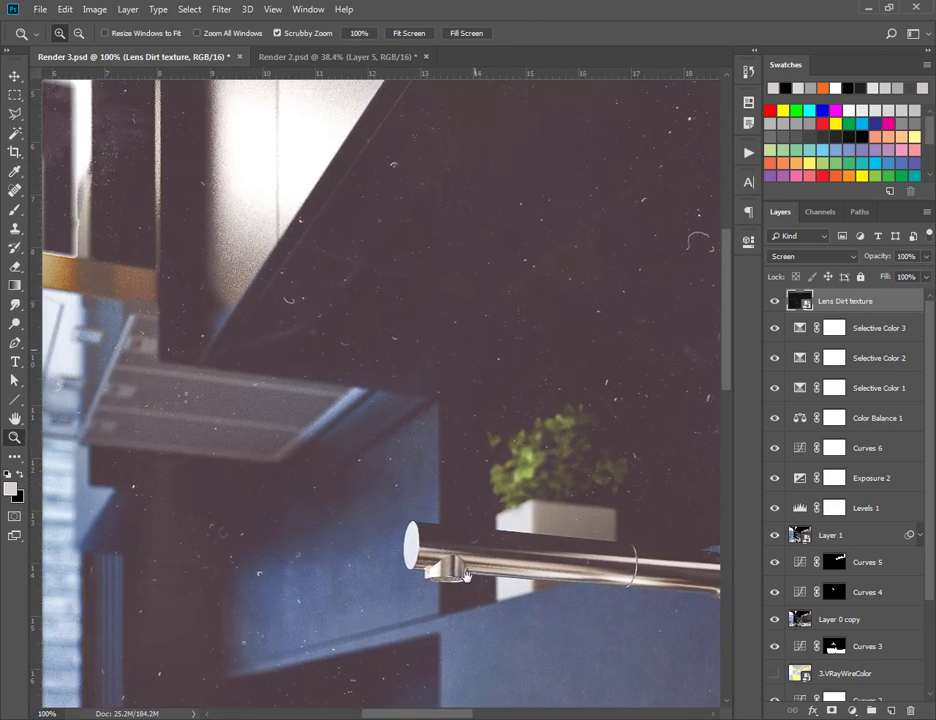
left_click_drag(540, 568, 362, 301)
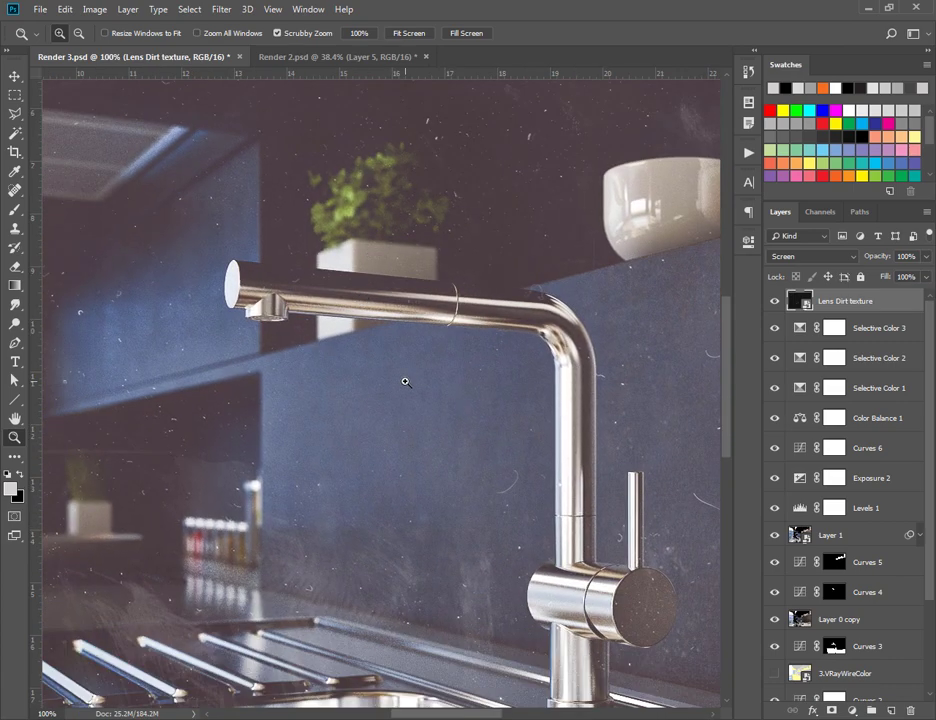
left_click_drag(370, 380, 284, 383)
left_click(438, 394)
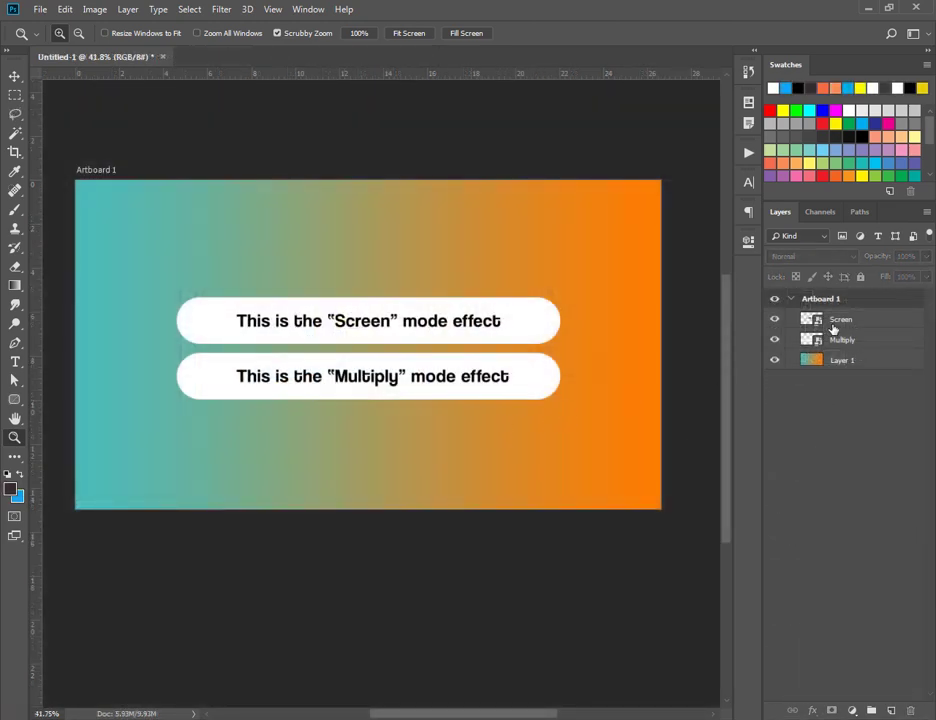
- Set the blend mode of the Screen layer in the two-text gradient demo to Screen
left_click(840, 320)
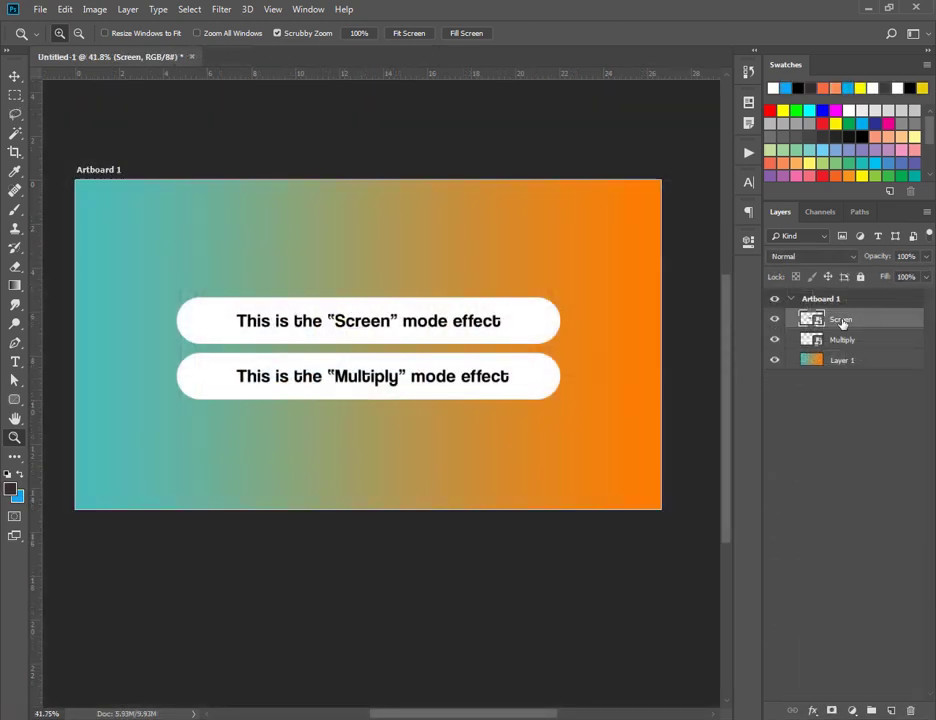
left_click(816, 258)
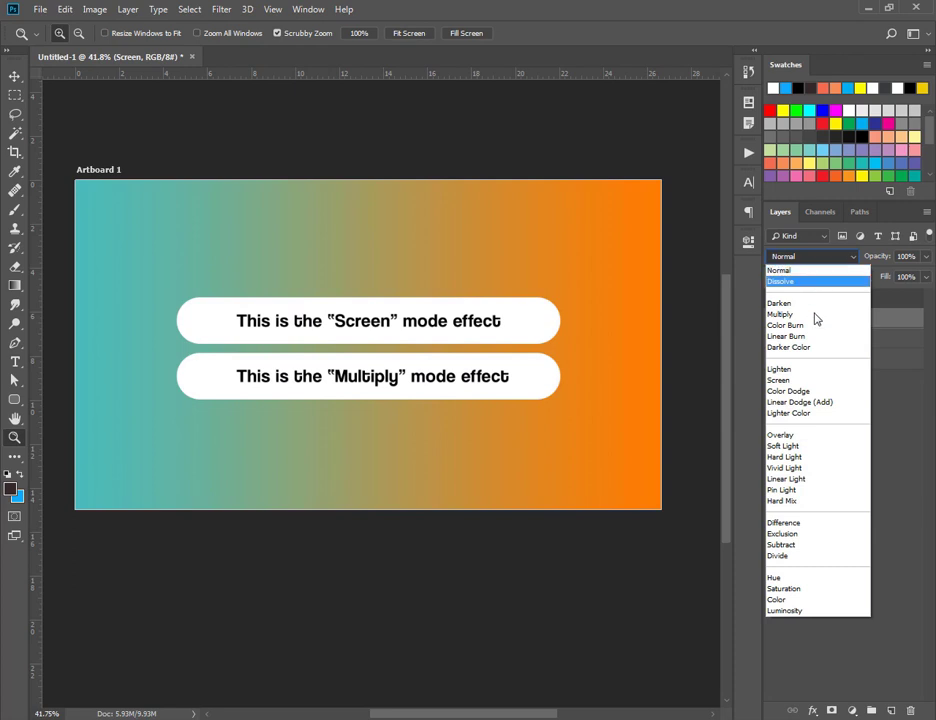
left_click(814, 381)
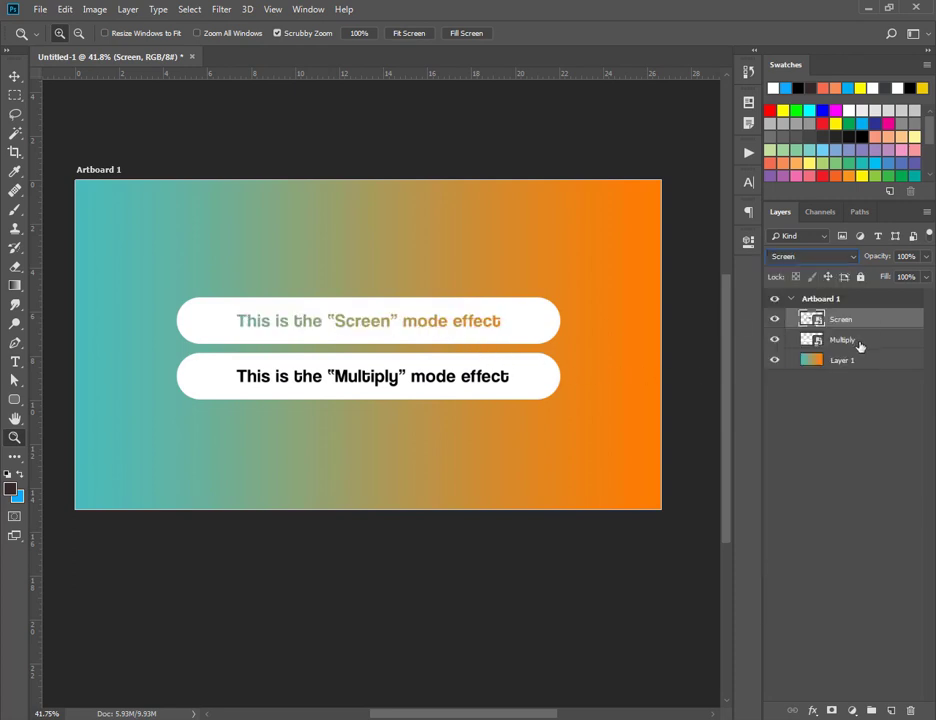
- Set the blend mode of the Multiply layer to Multiply
left_click(845, 340)
left_click(828, 258)
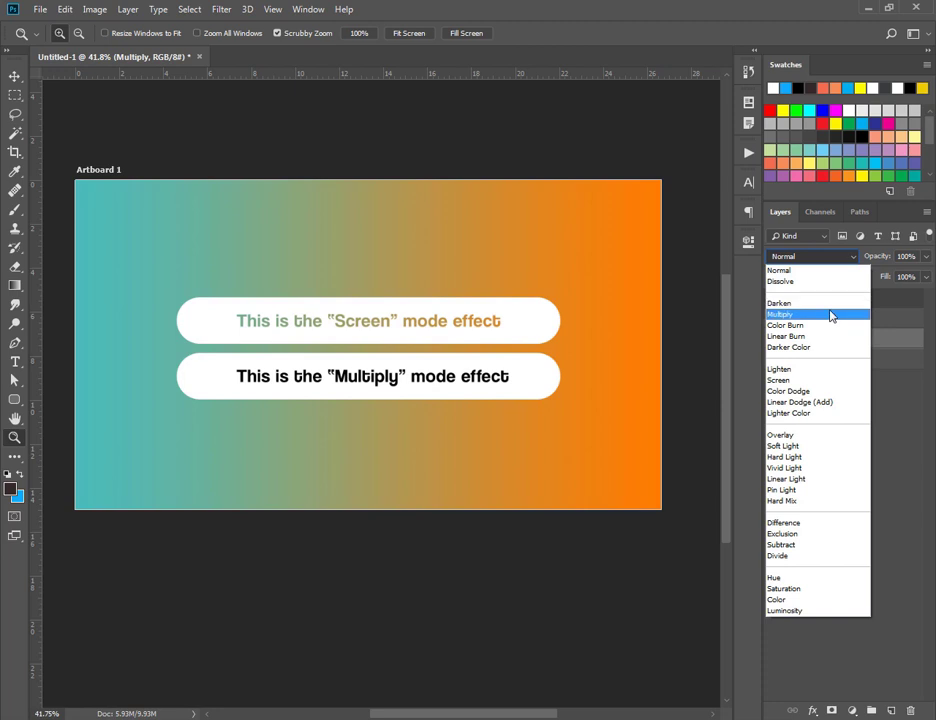
left_click(830, 315)
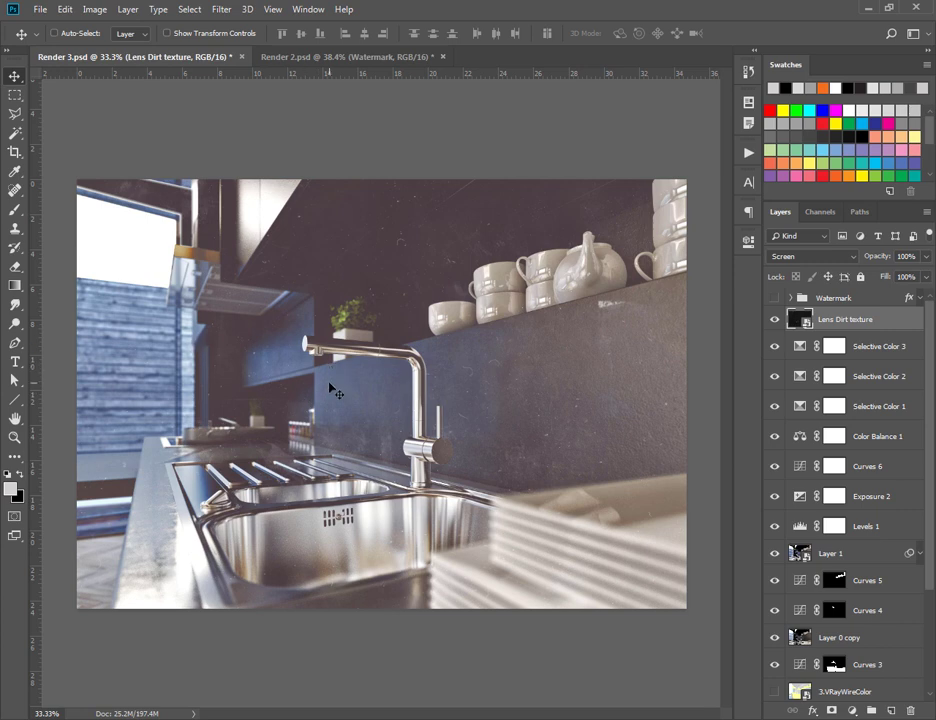
- Show the guides and crop the kitchen image to them around the faucet and sink, with Delete Cropped Pixels turned off
key("z")
left_click_drag(246, 402, 324, 426)
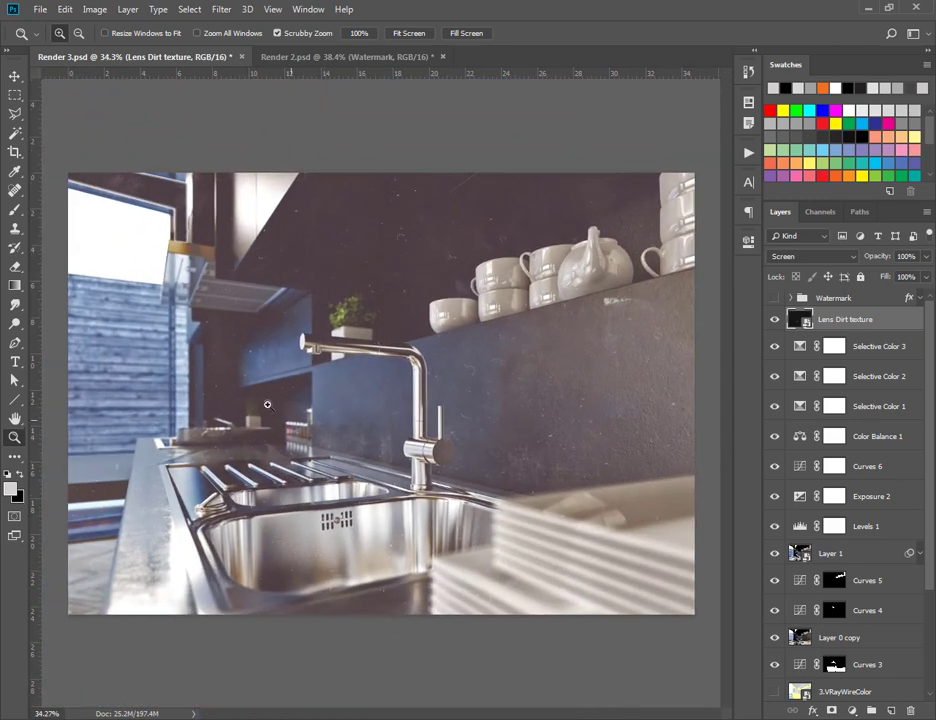
key("c")
left_click(355, 405)
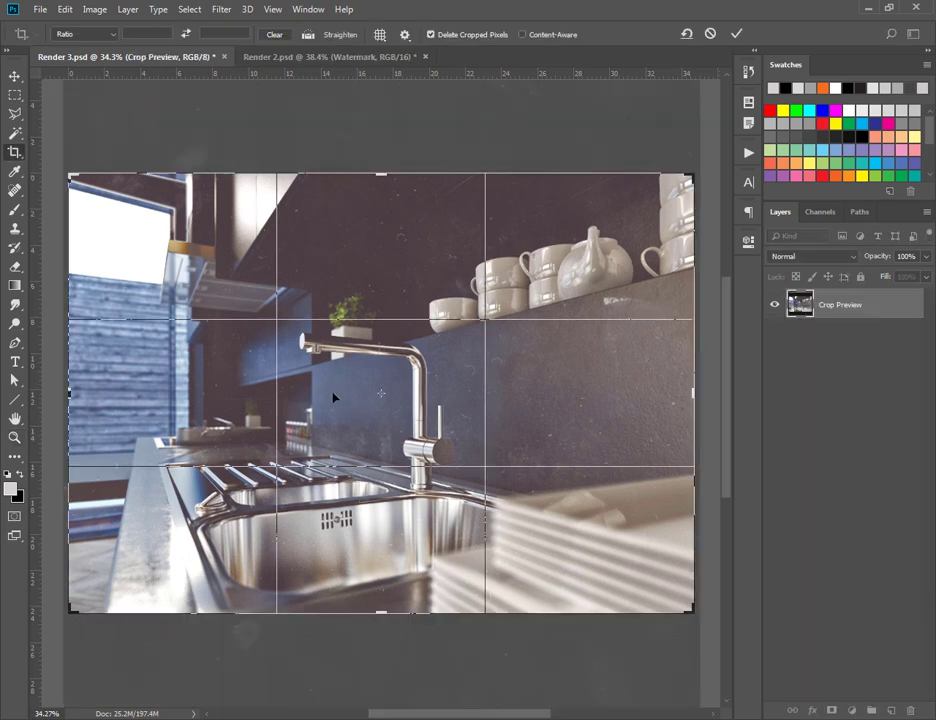
key("ctrl")
key("ctrl+semicolon")
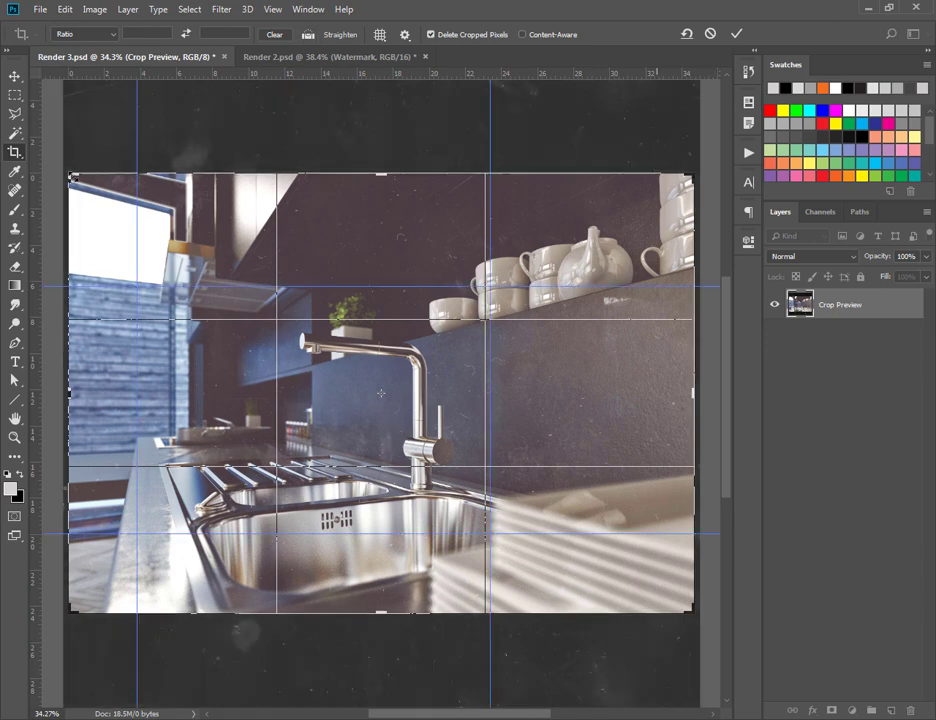
left_click_drag(70, 176, 104, 230)
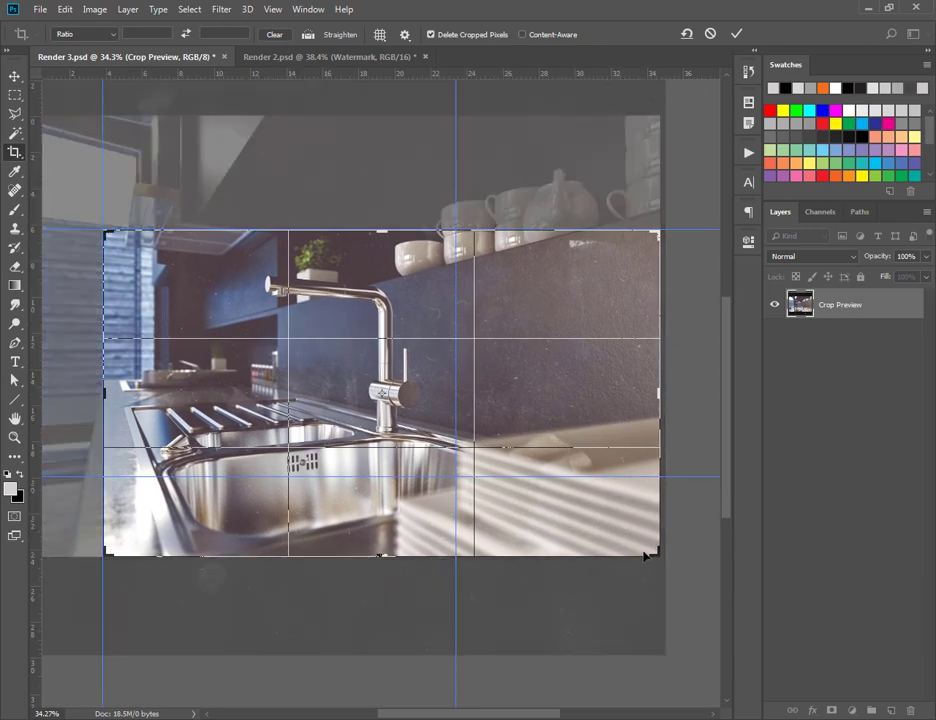
left_click_drag(655, 558, 553, 514)
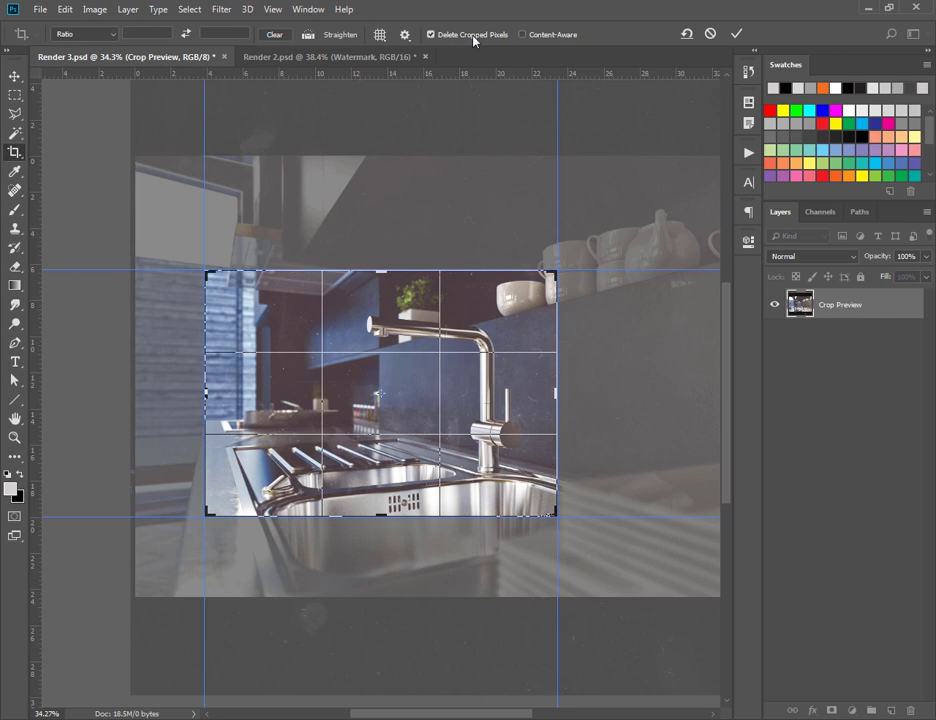
left_click(465, 38)
left_click(740, 34)
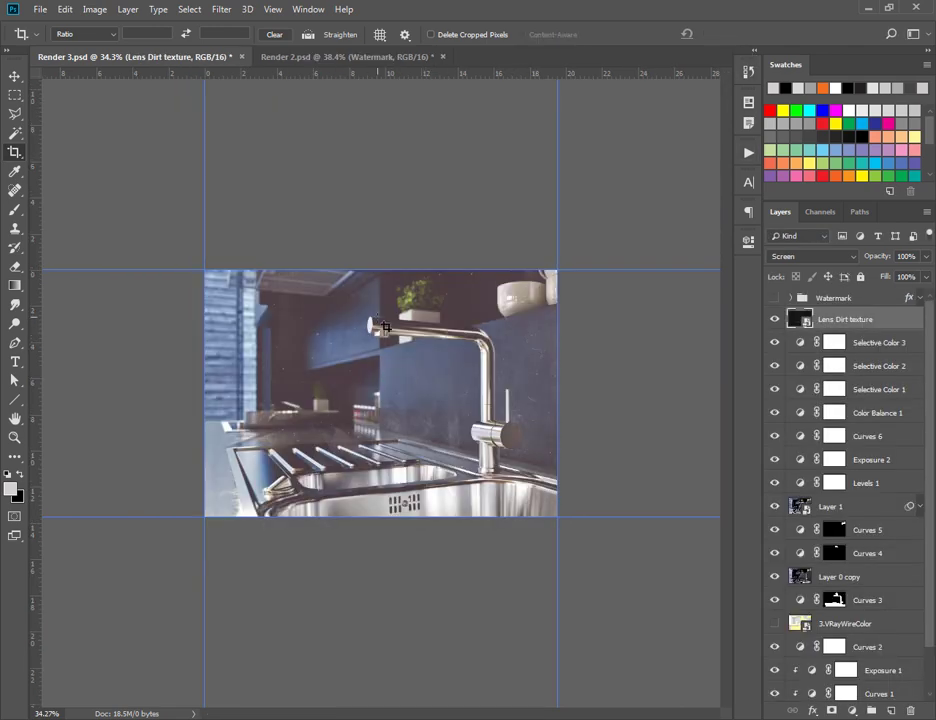
left_click(15, 75)
left_click(15, 151)
left_click_drag(210, 271, 447, 244)
key("Escape")
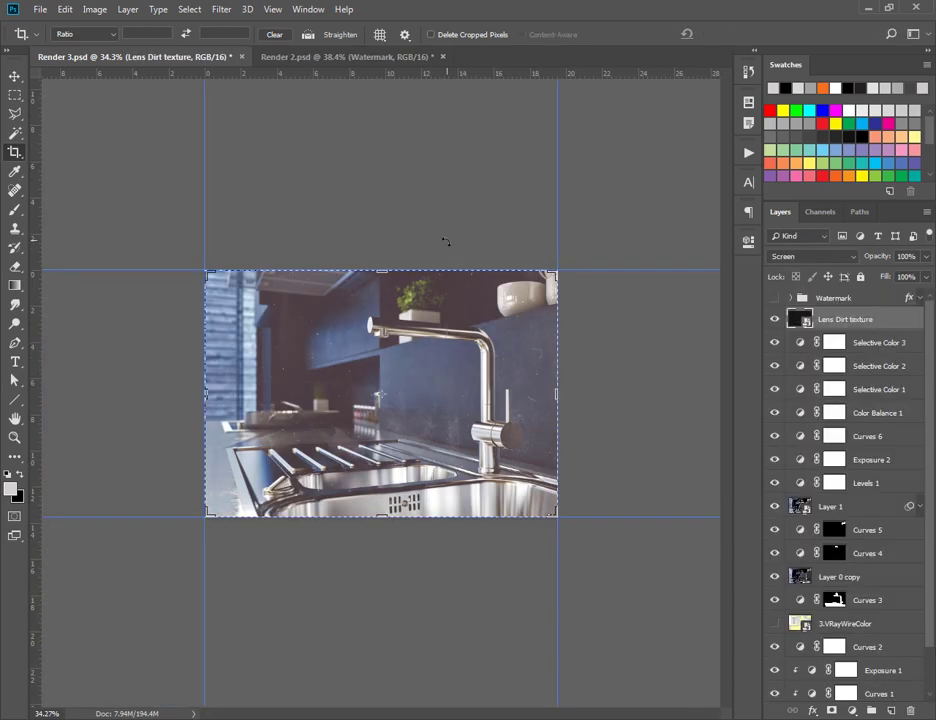
left_click(15, 95)
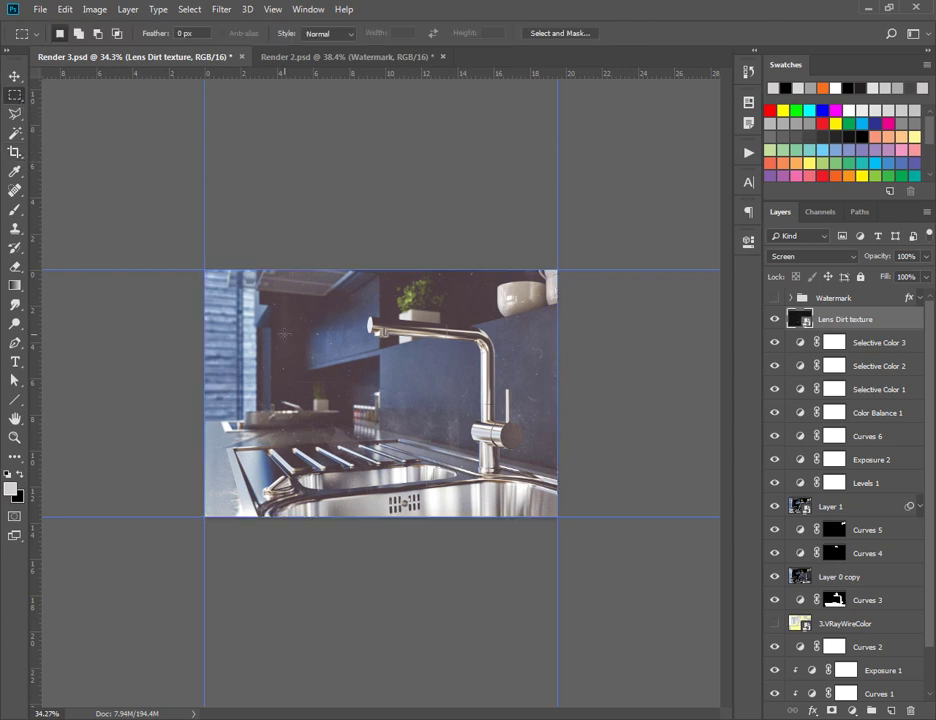
- Hide the guides over the cropped image and enlarge the view to fill the workspace
key("ctrl+semicolon")
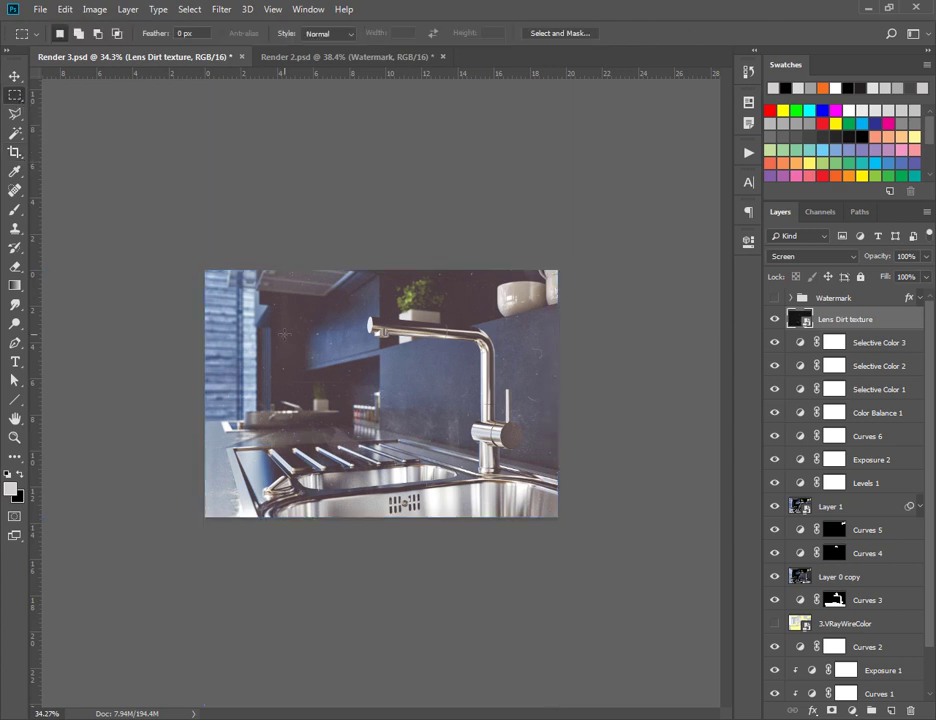
key("z")
left_click_drag(365, 357, 435, 426)
key("v")
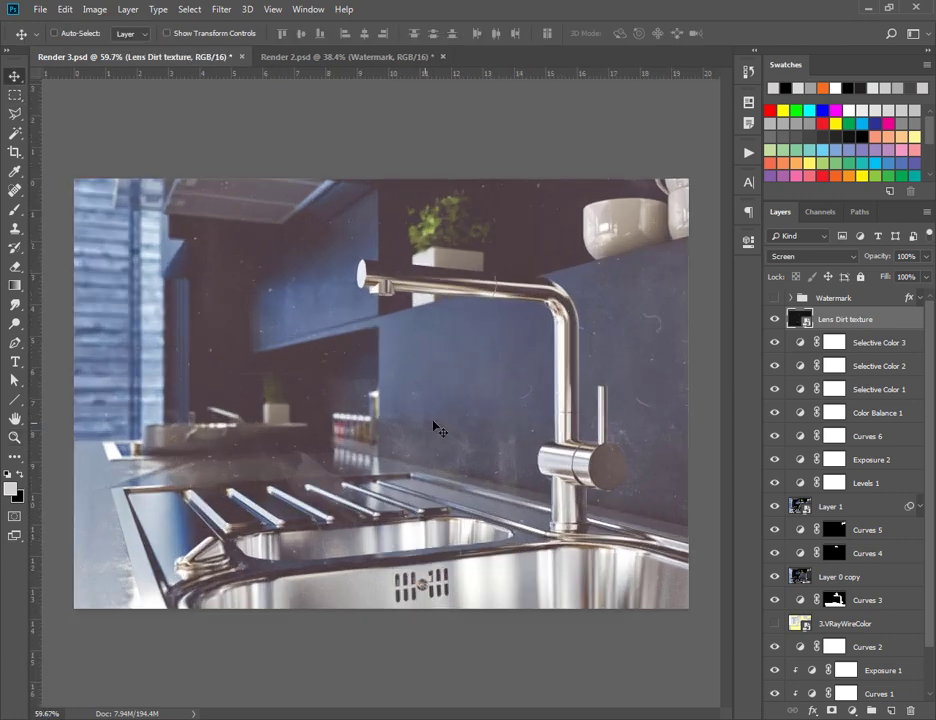
- Show the Watermark group, scale it down and place it over the upper-left part of the image, accepting the missing fonts
left_click(773, 298)
left_click(833, 298)
left_click_drag(468, 510, 255, 519)
key("ctrl+t")
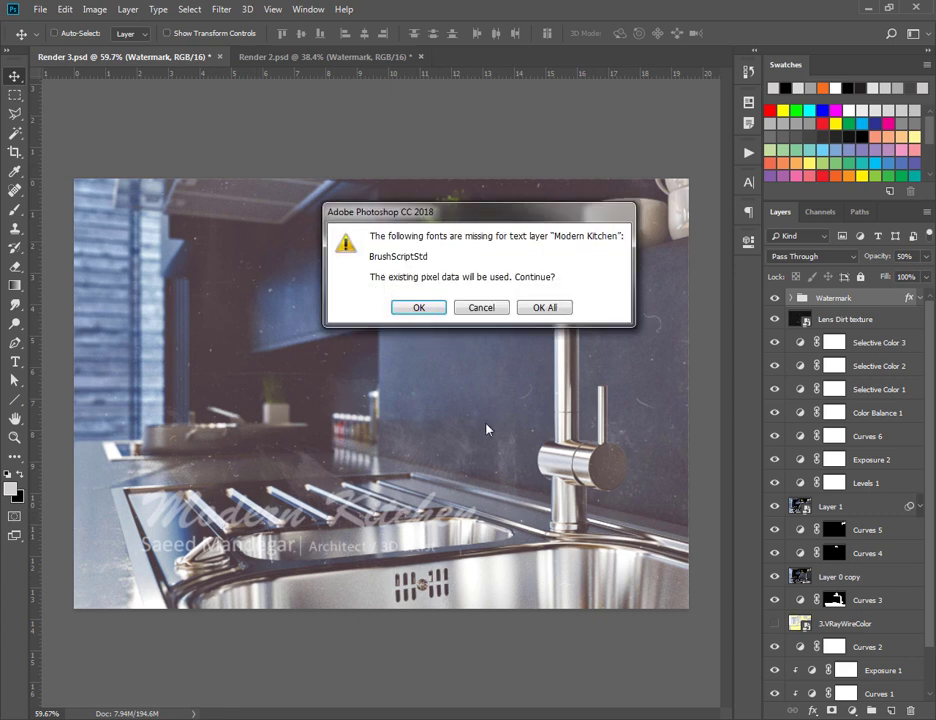
left_click(540, 309)
left_click_drag(473, 607, 265, 272)
key("Return")
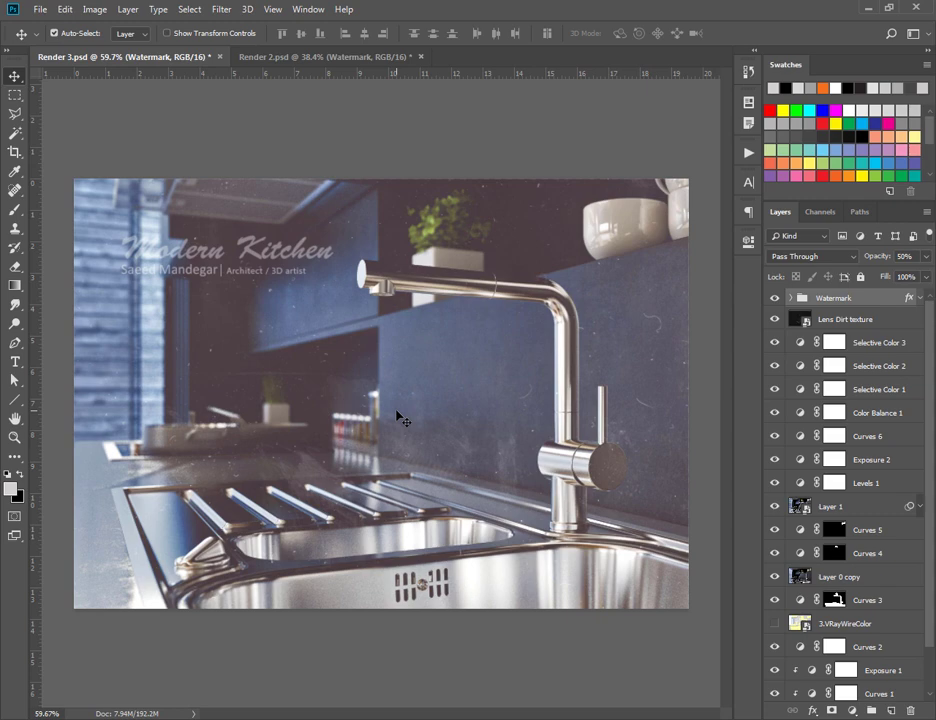
key("ctrl+shift+s")
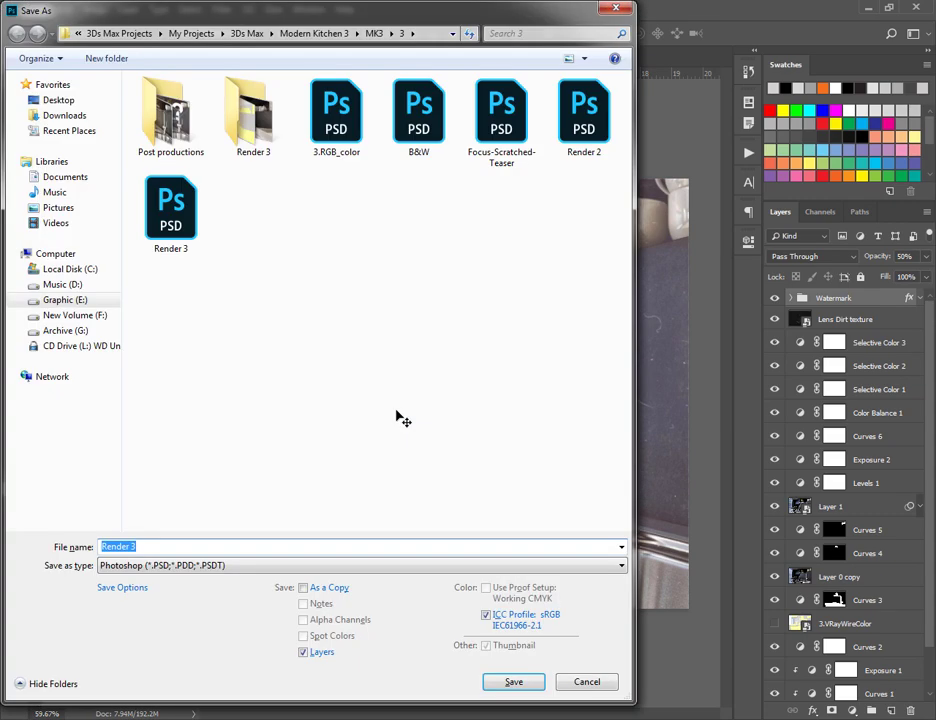
left_click(66, 99)
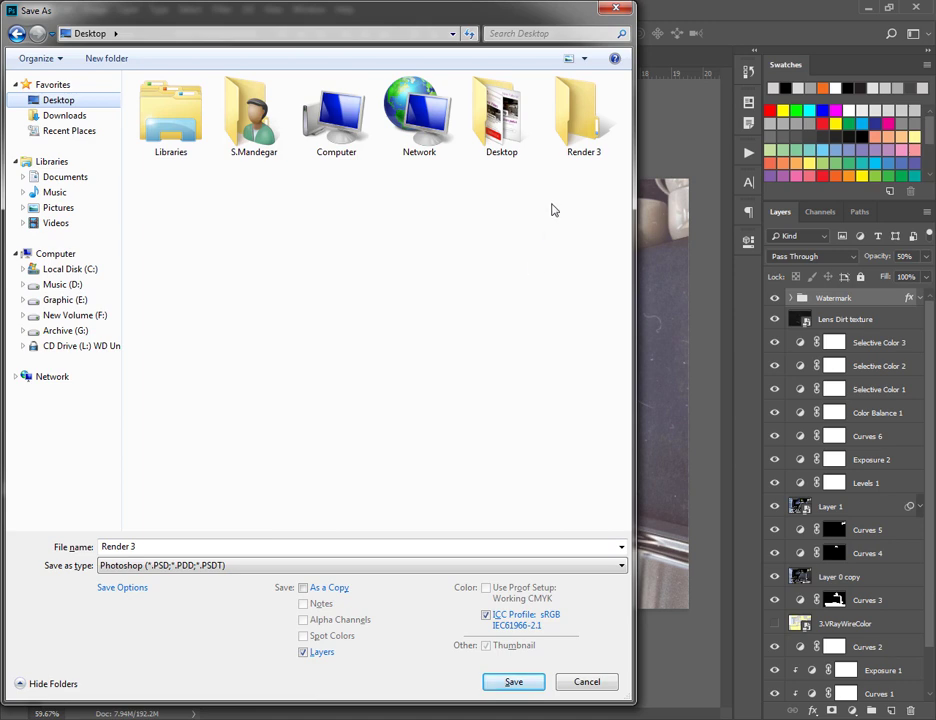
left_click(614, 10)
left_click(40, 10)
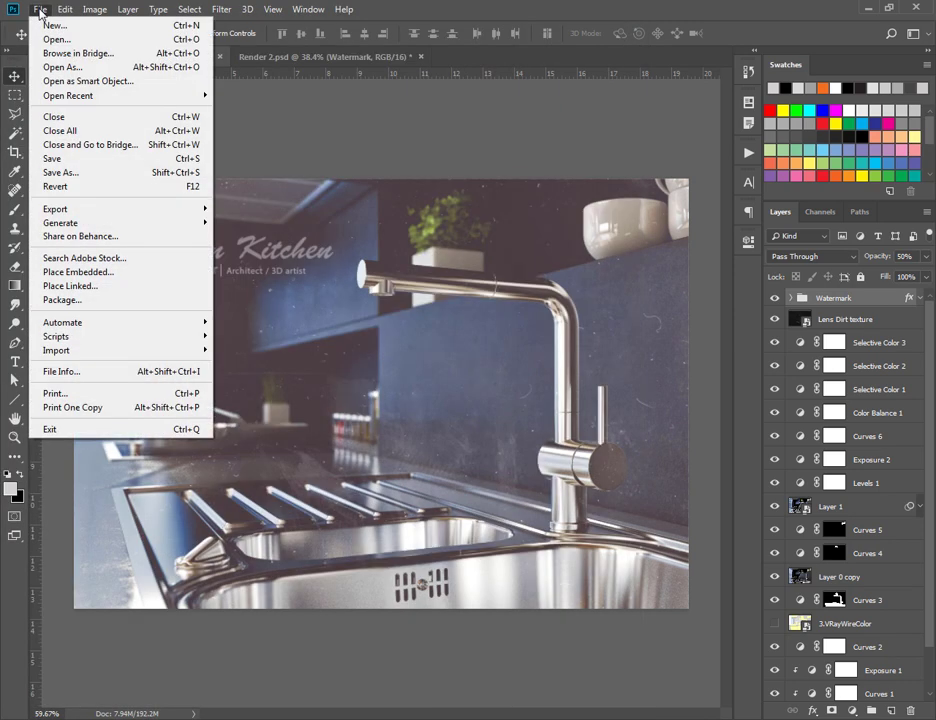
left_click(332, 317)
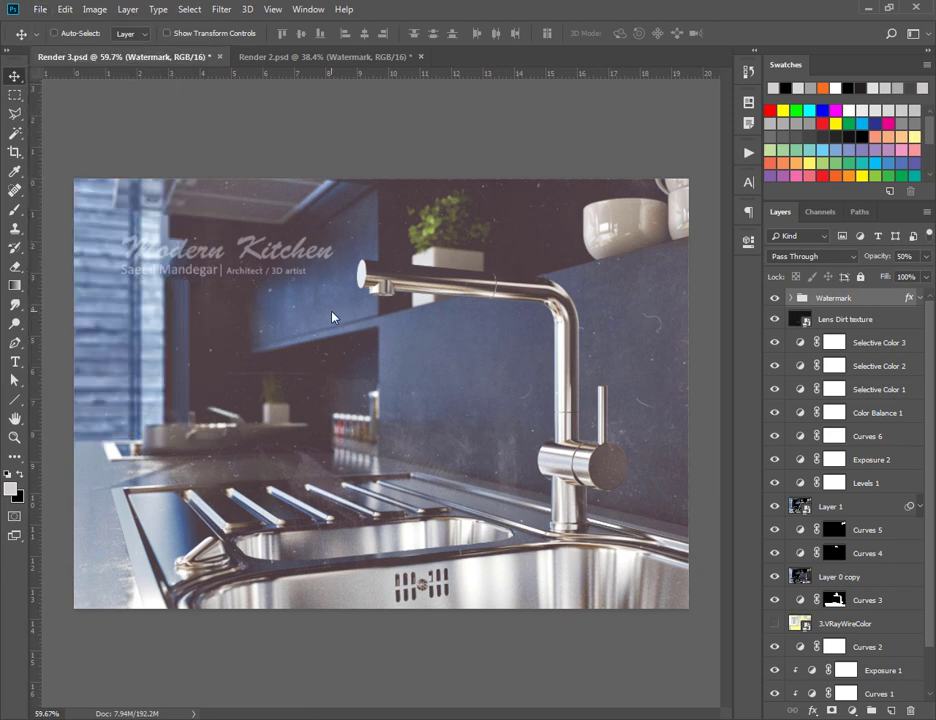
- Start saving a copy to the Render 3 folder on the Desktop under the file name Post Production
left_click(40, 10)
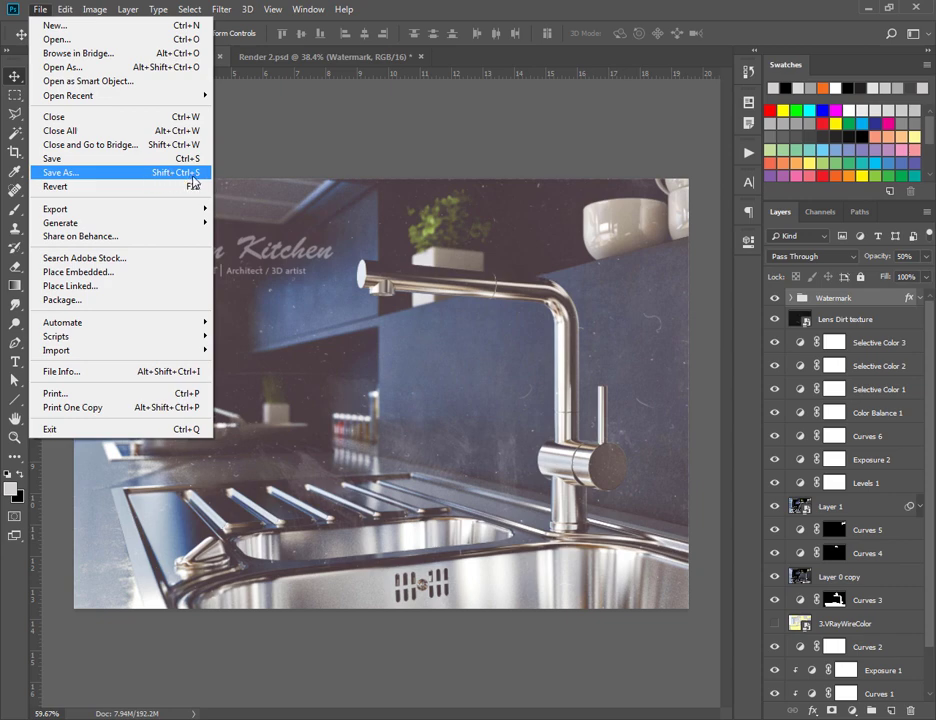
left_click(192, 177)
left_click(58, 102)
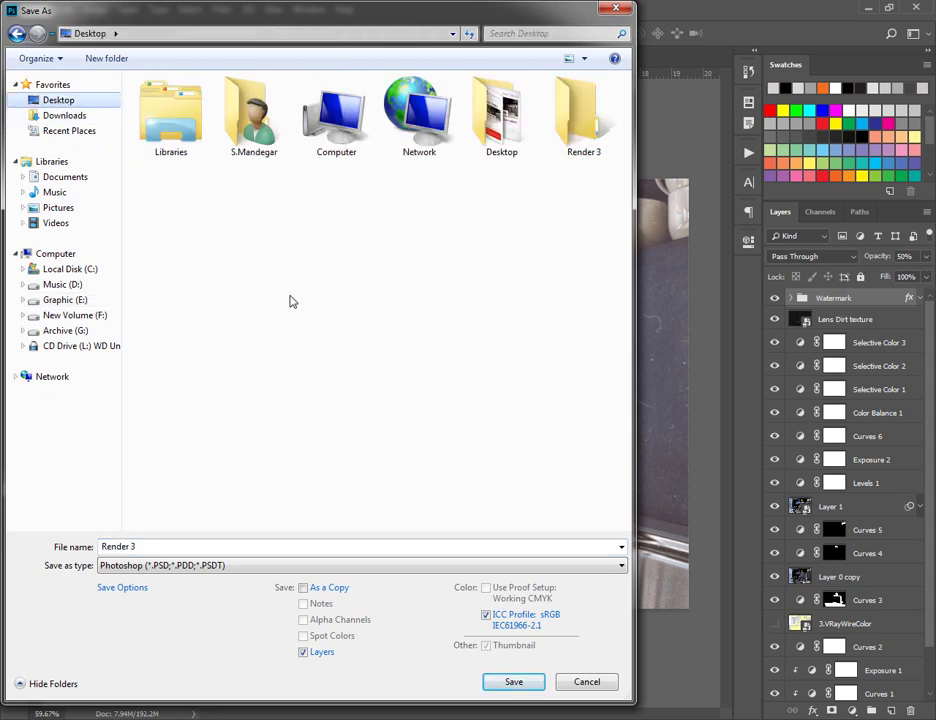
double_click(587, 140)
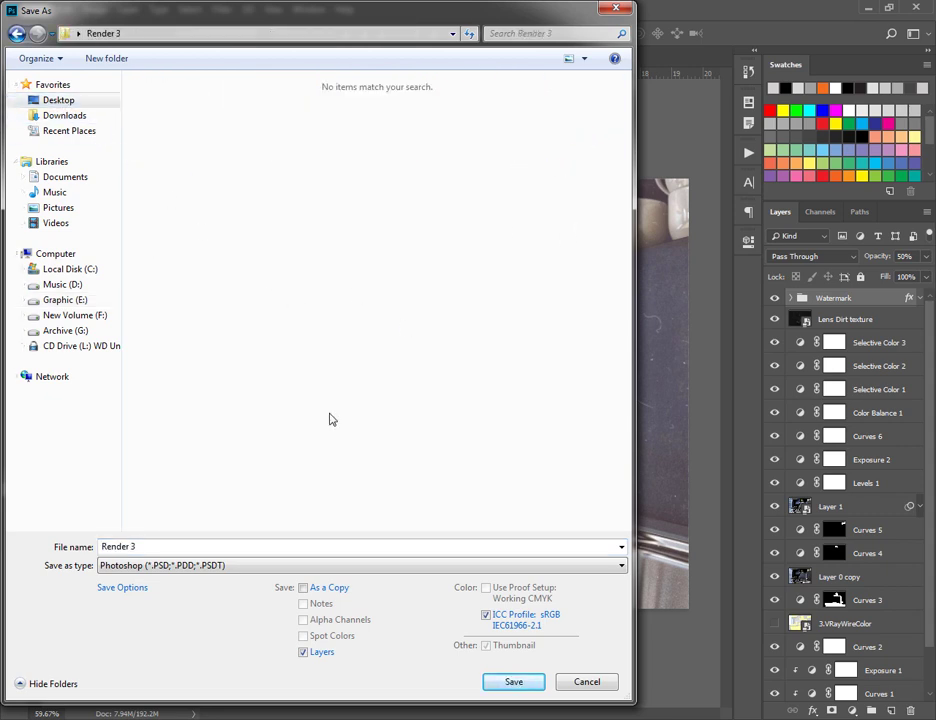
left_click(238, 546)
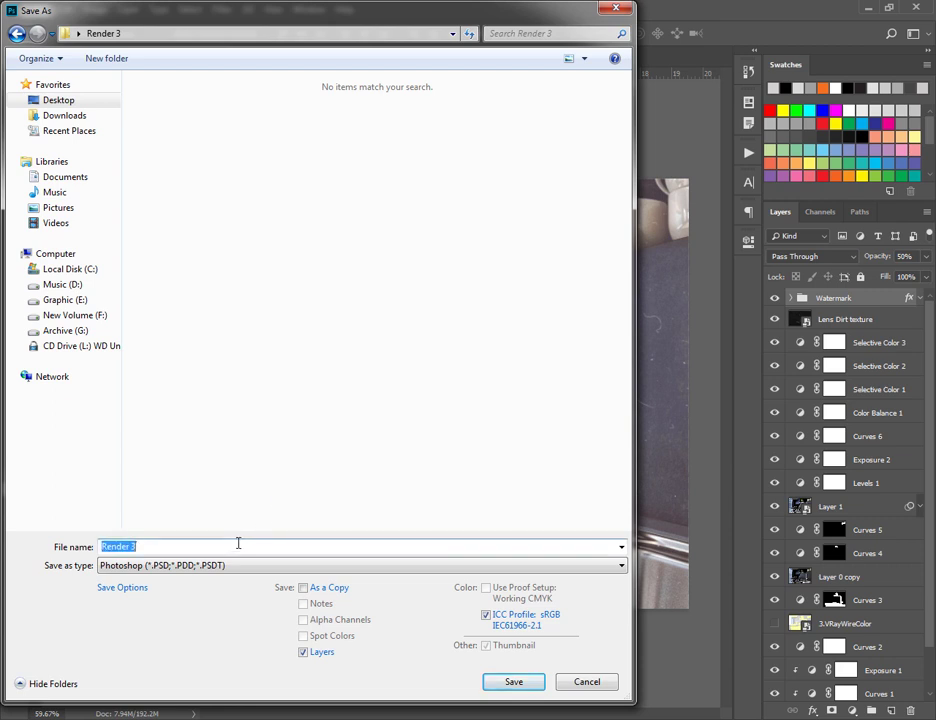
type("Fi")
key("BackSpace")
key("BackSpace")
key("BackSpace")
key("BackSpace")
key("BackSpace")
type("Post Production")
- Save the copy as a JPEG with Maximum quality 12 and the Baseline Optimized format
left_click(257, 567)
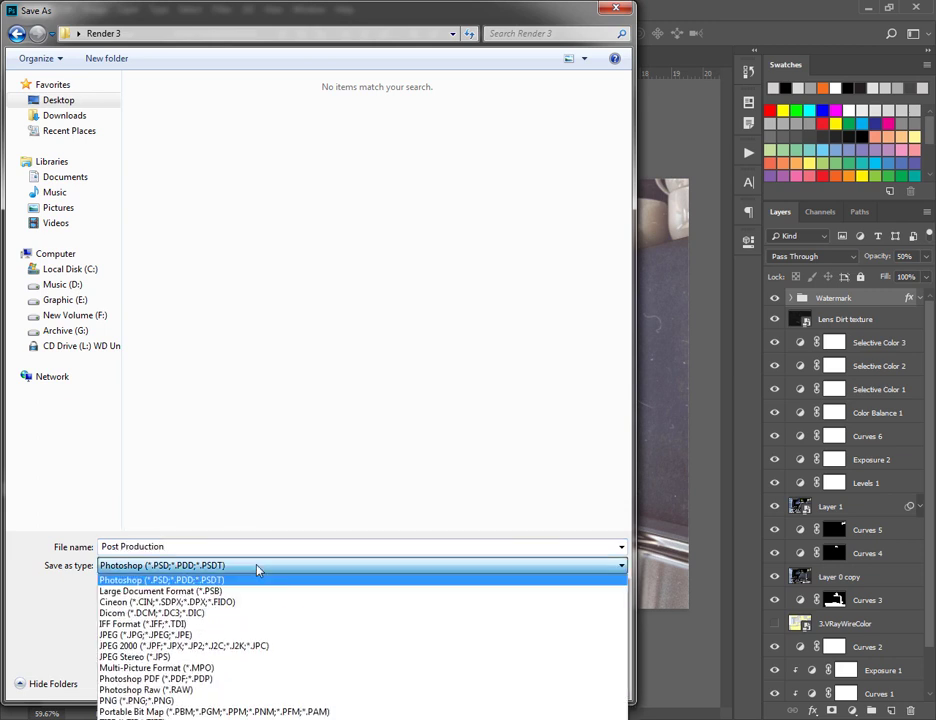
left_click(196, 635)
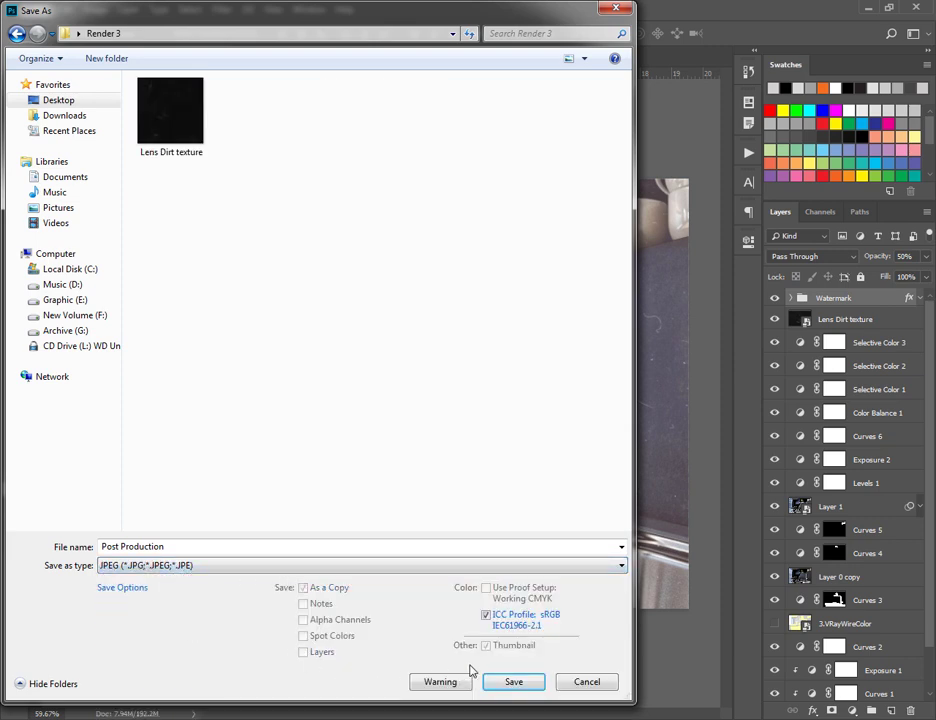
left_click(512, 683)
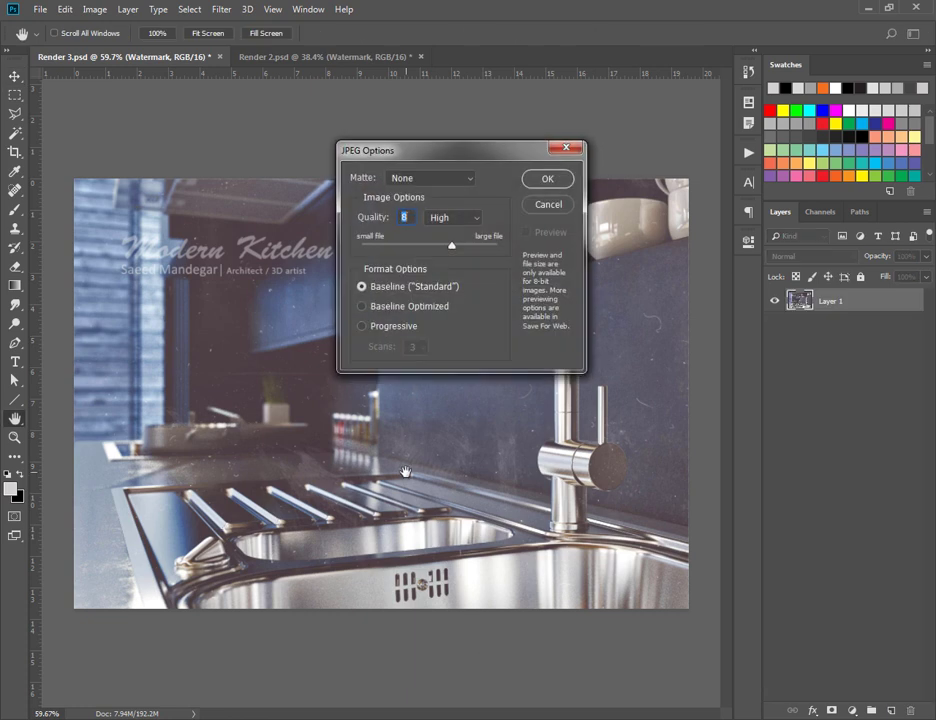
left_click_drag(347, 157, 311, 233)
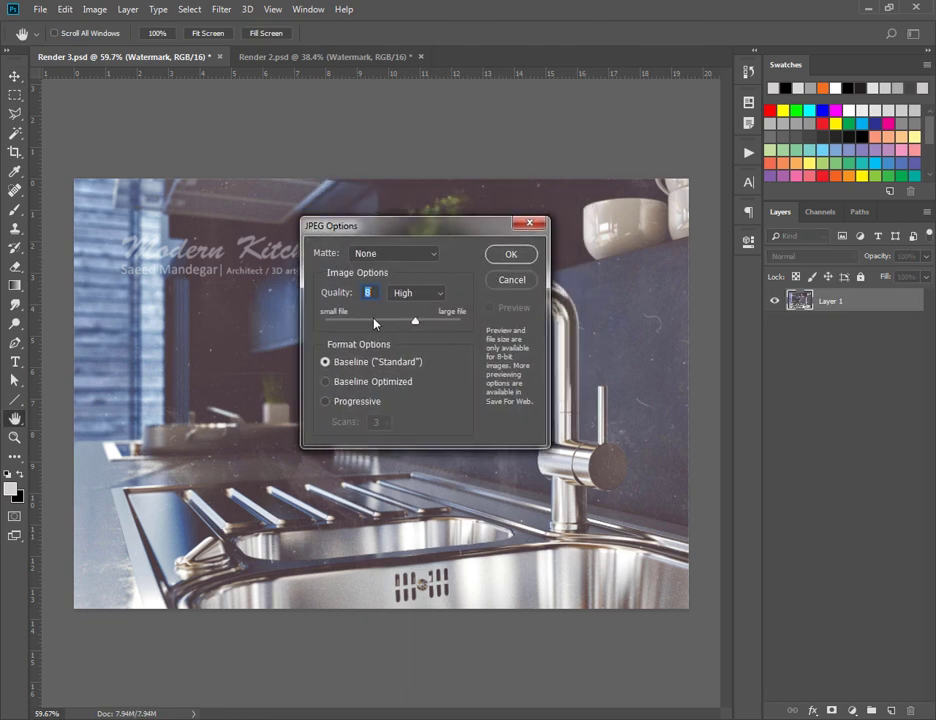
left_click_drag(418, 322, 482, 323)
left_click(440, 293)
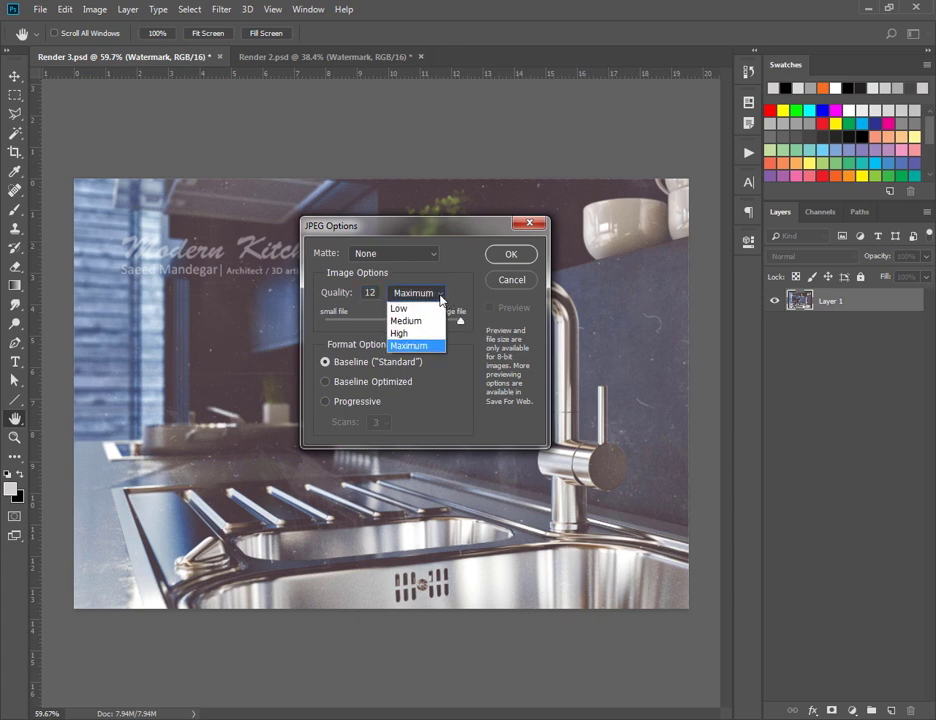
left_click(445, 346)
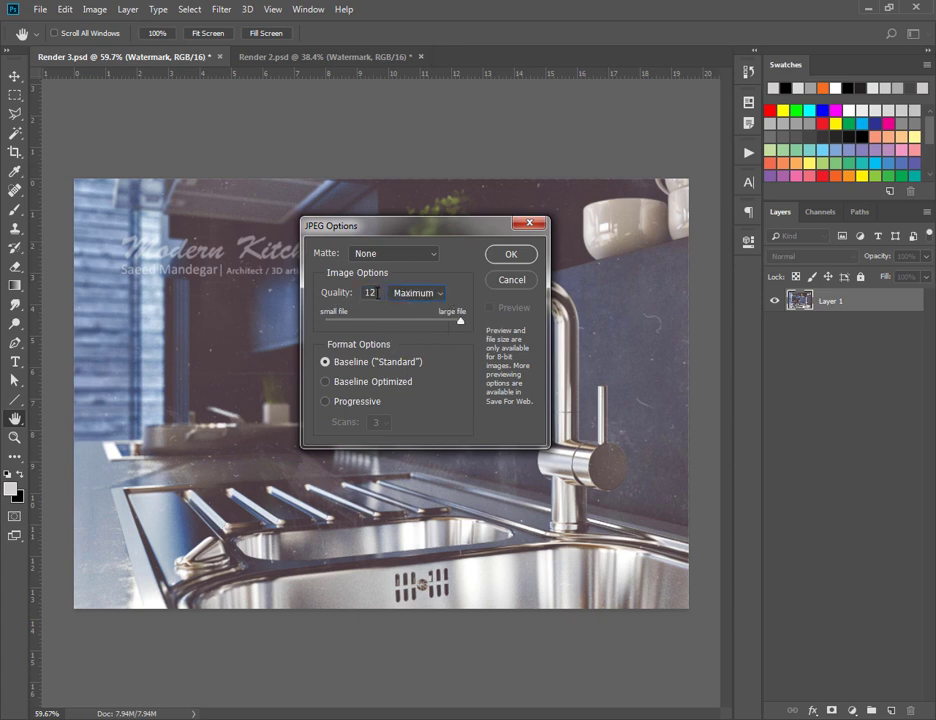
left_click(327, 383)
left_click(512, 255)
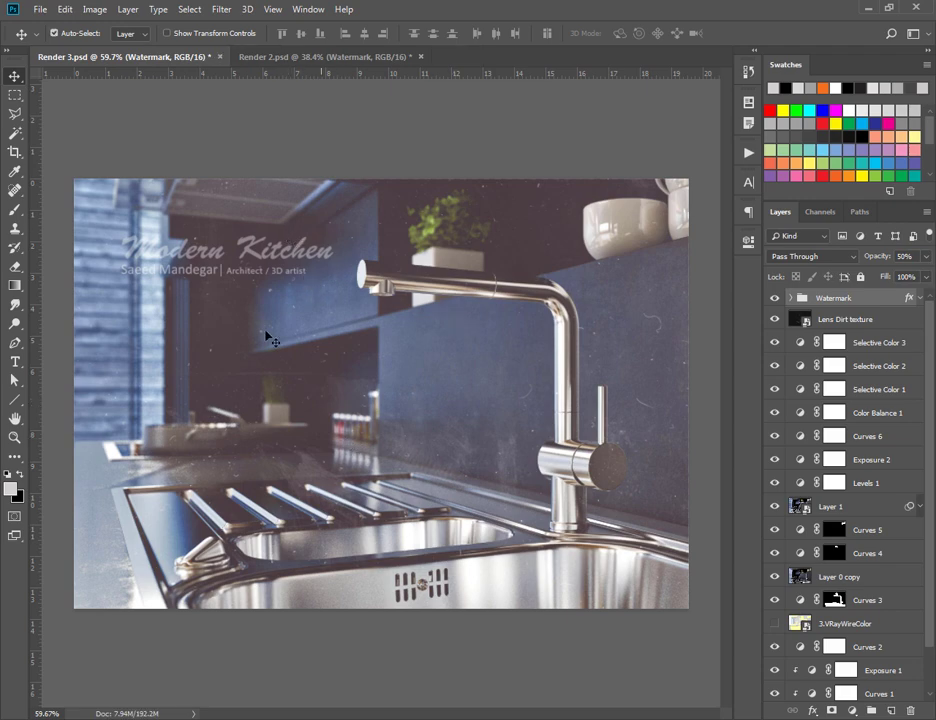
- Save the layered document in the Desktop's Render 3 folder as a Photoshop PSD file named Source File
left_click(42, 12)
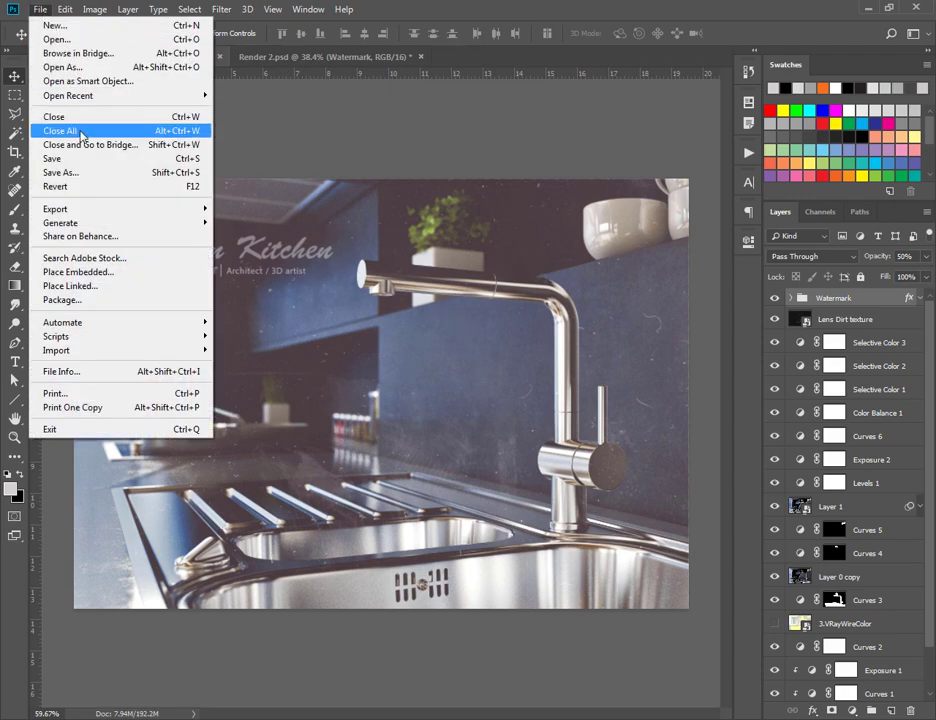
left_click(70, 172)
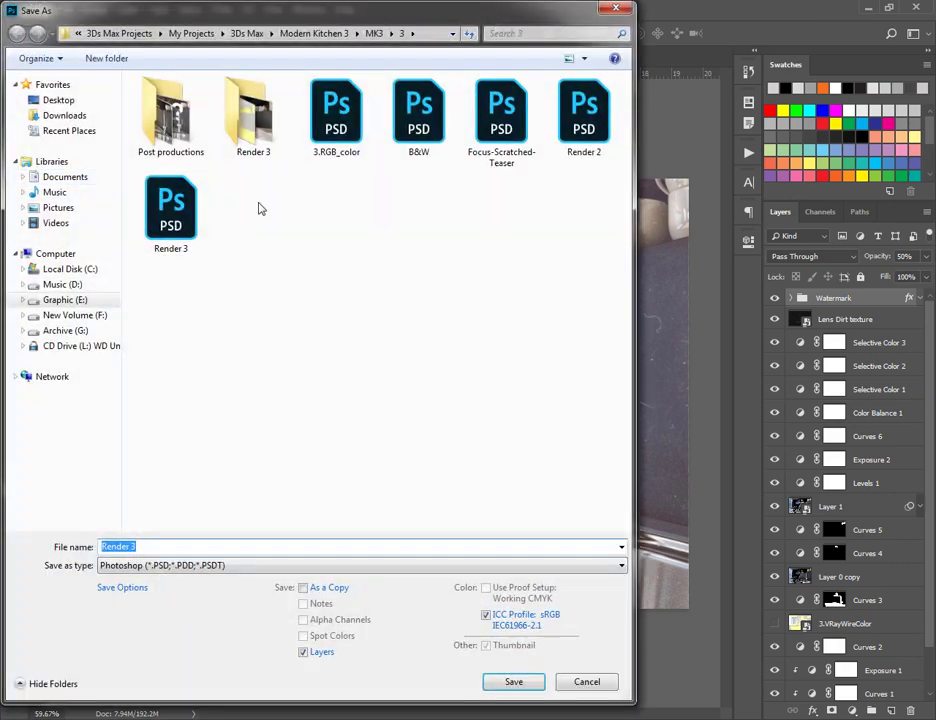
left_click(58, 100)
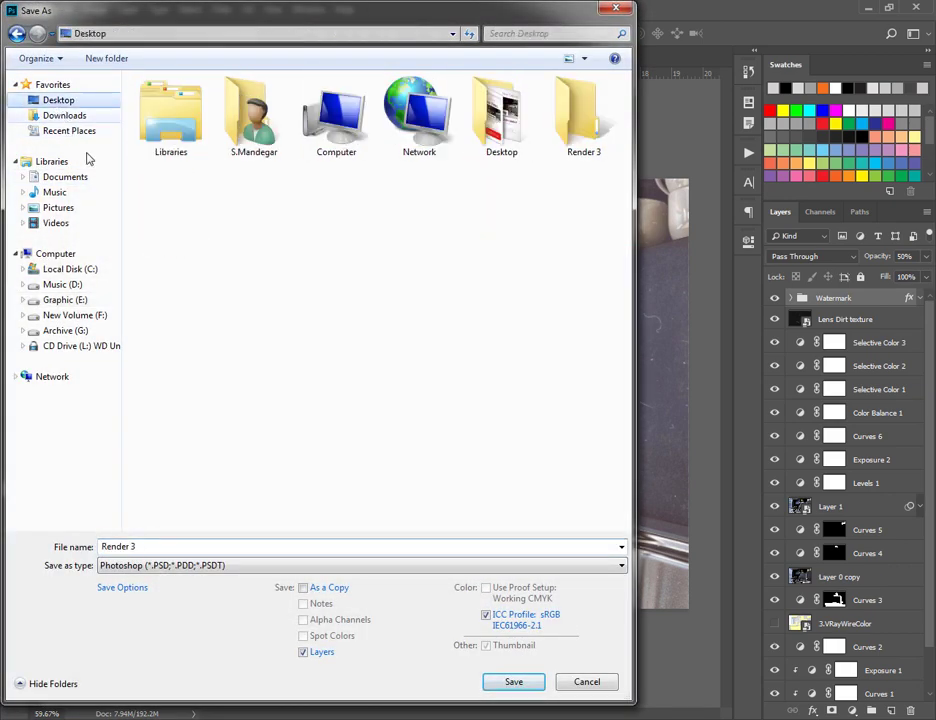
double_click(600, 135)
left_click(205, 545)
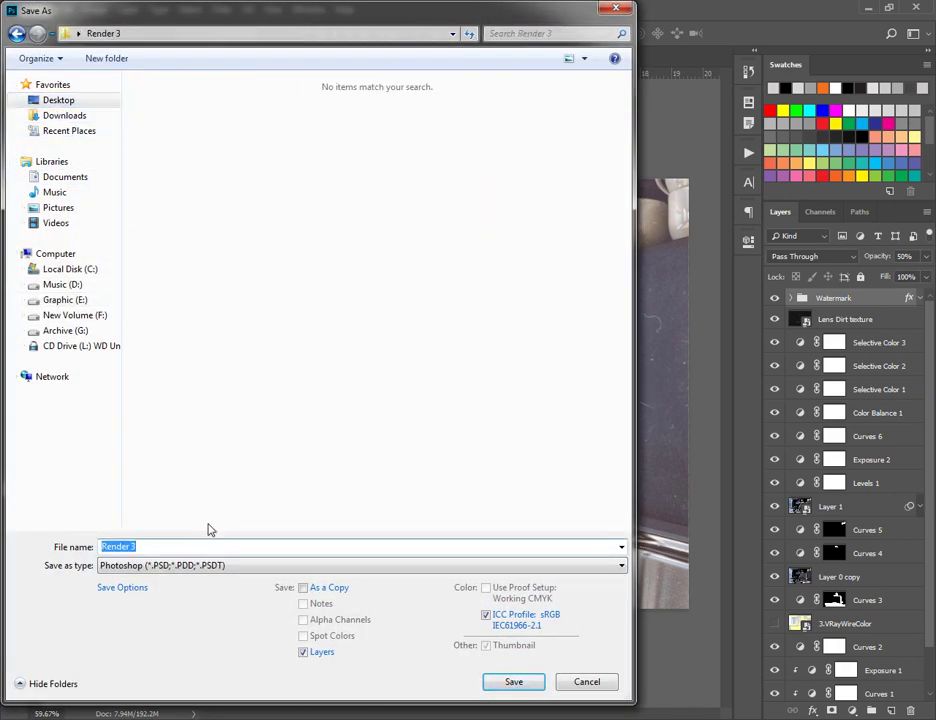
type("Source File")
left_click(192, 565)
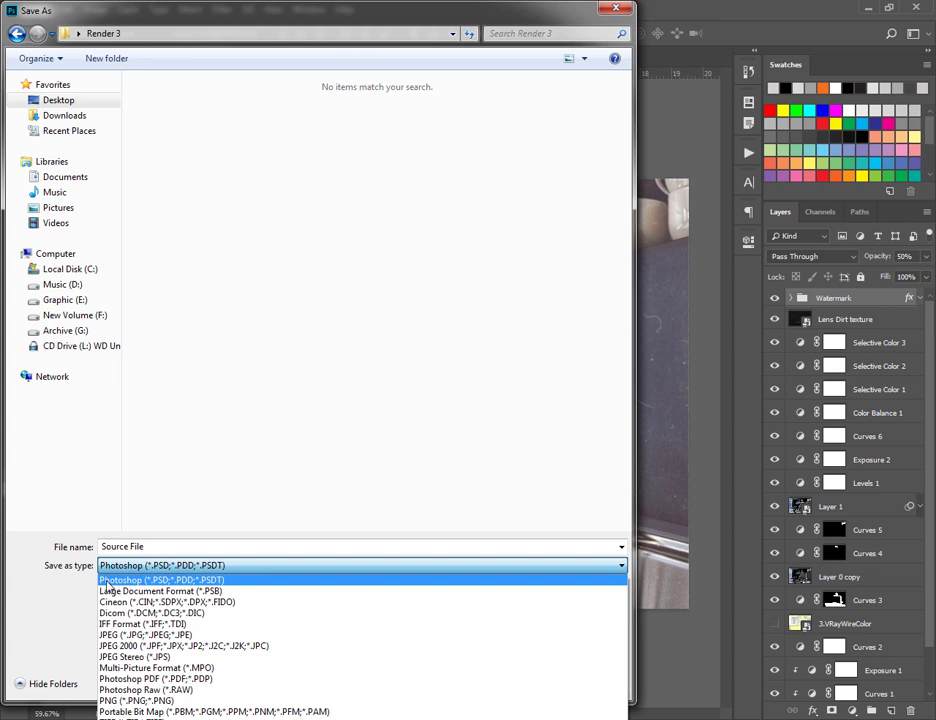
left_click(194, 582)
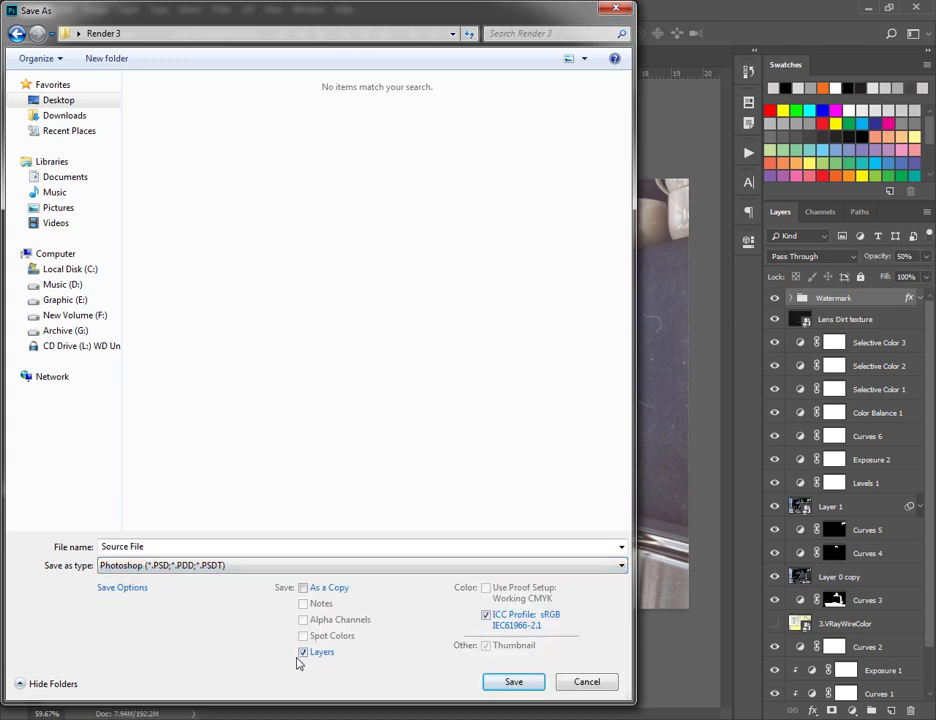
left_click(500, 687)
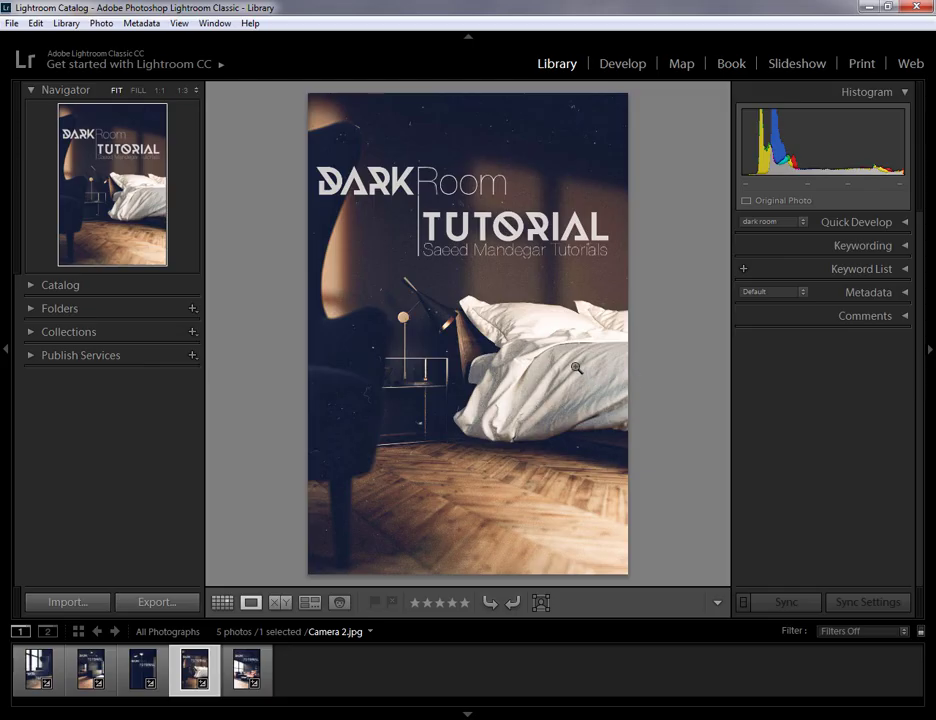
- In Lightroom, examine the bedroom render Camera 2.jpg at 1:1, checking the lamp, bed and title areas, and return to the fitted view
left_click(484, 213)
left_click_drag(484, 213, 556, 212)
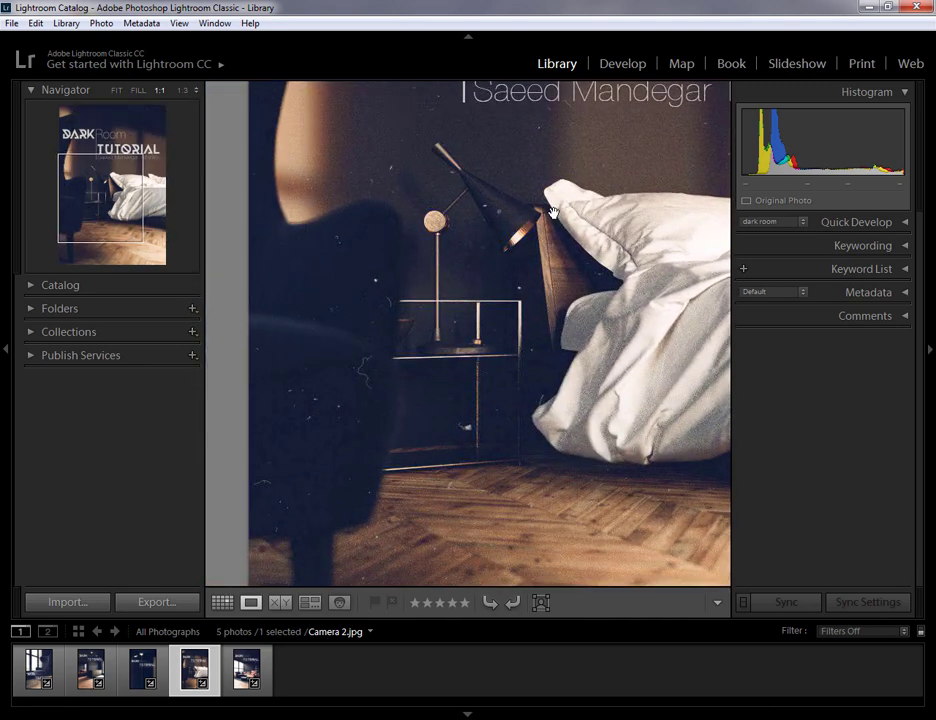
left_click(462, 272)
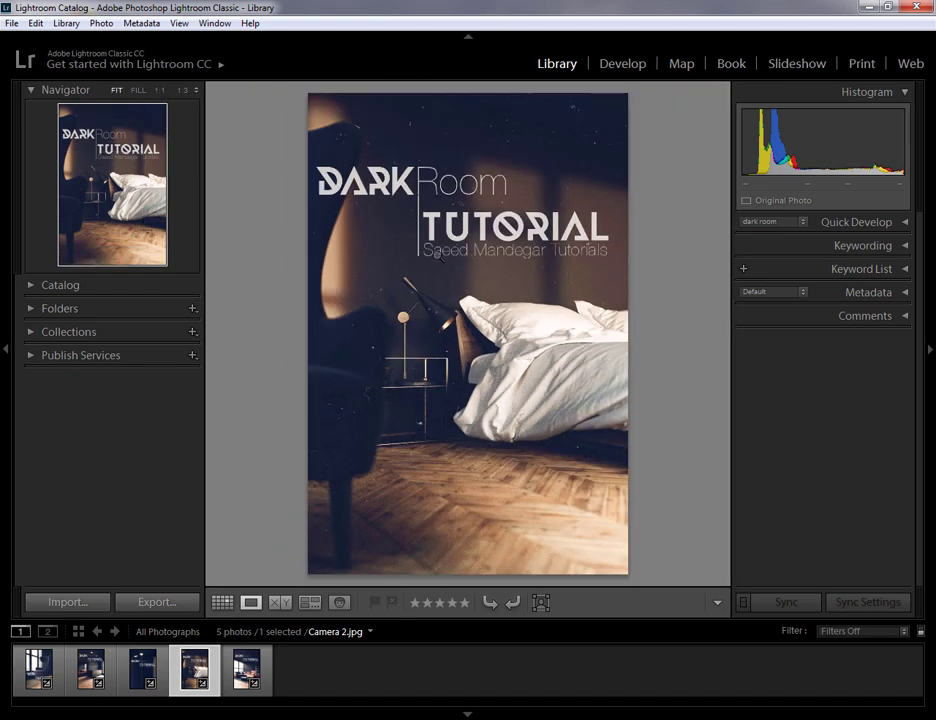
left_click(468, 262)
left_click_drag(453, 298, 401, 307)
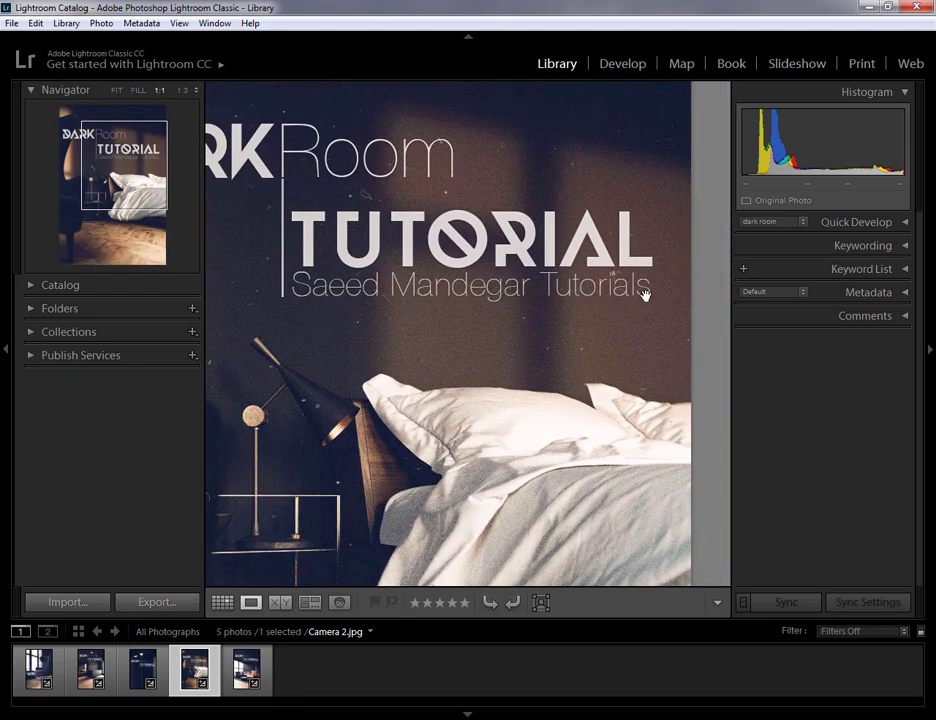
left_click(592, 303)
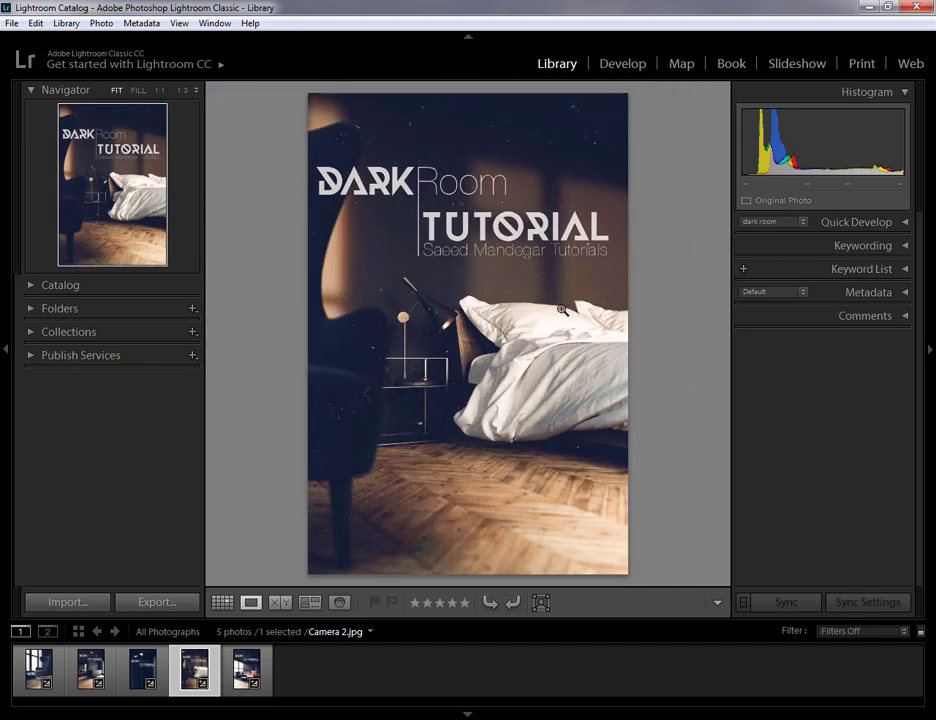
- Go to the living room render Camera 1.jpg and inspect its title, sofa and floor details at 1:1
key("Right")
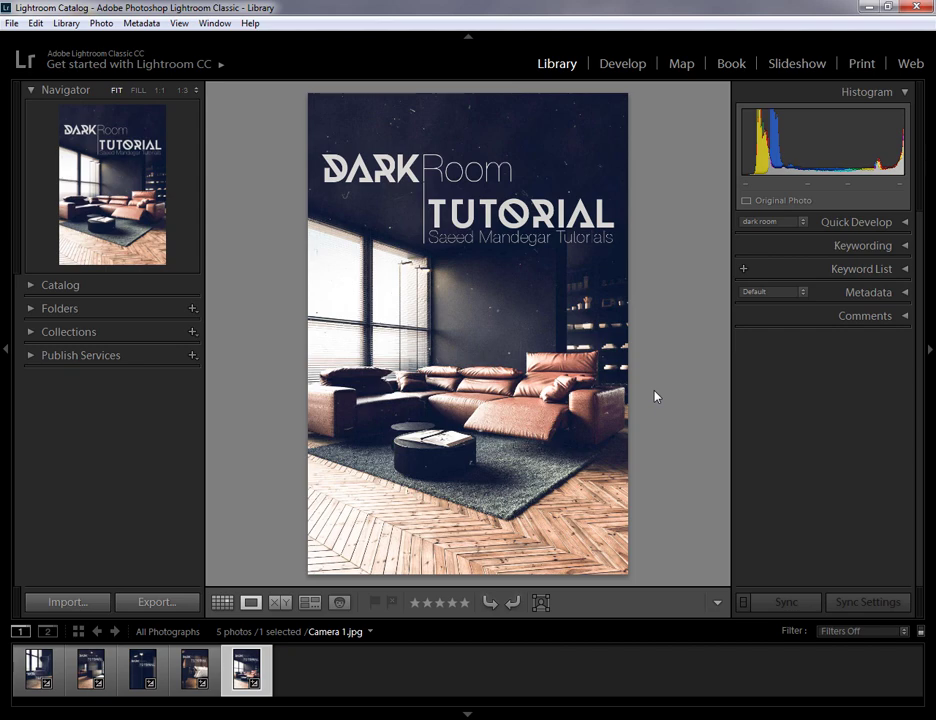
left_click(493, 218)
left_click_drag(513, 306, 477, 328)
left_click(477, 328)
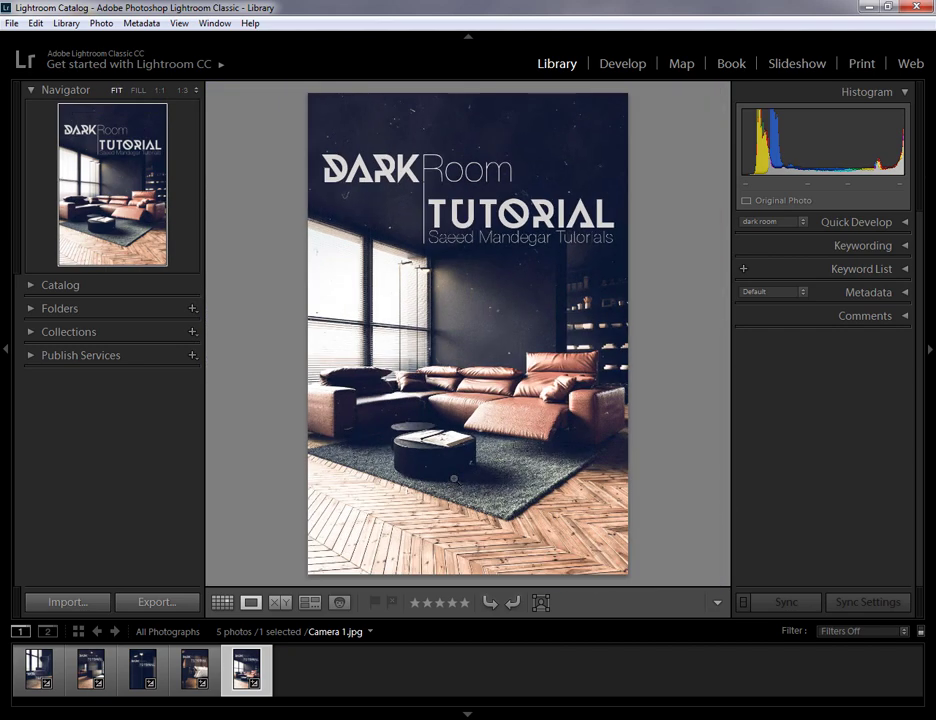
left_click(513, 533)
left_click_drag(513, 533, 535, 426)
left_click_drag(384, 396, 387, 483)
left_click_drag(489, 442, 403, 467)
left_click(403, 467)
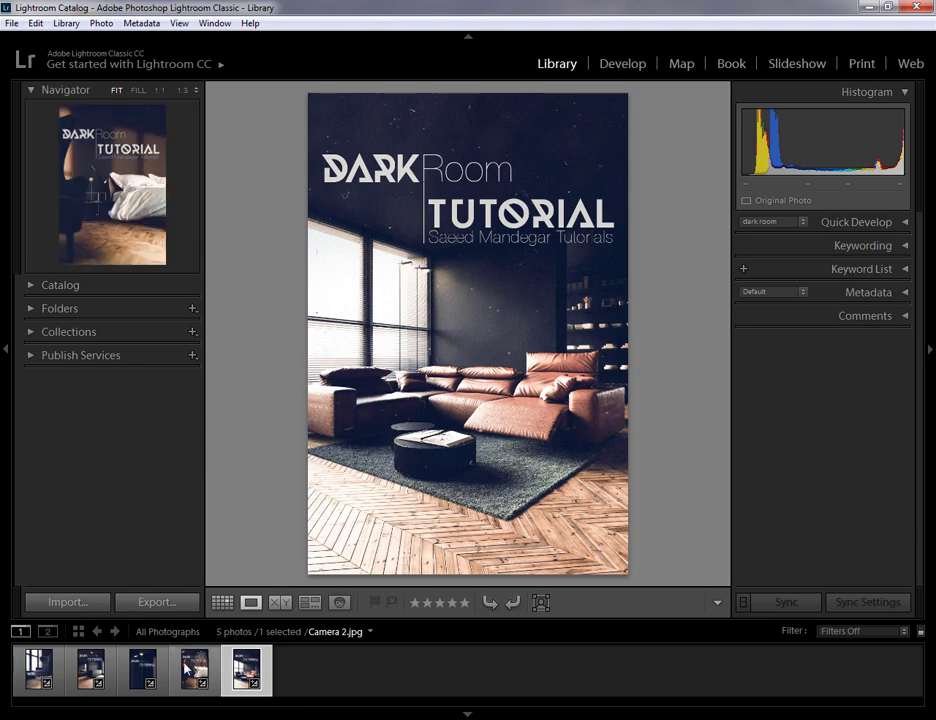
- Open the armchair render Camera 3.jpg and inspect the window and chair at 1:1 before fitting it again
left_click(88, 668)
left_click(30, 678)
left_click(444, 369)
left_click(444, 364)
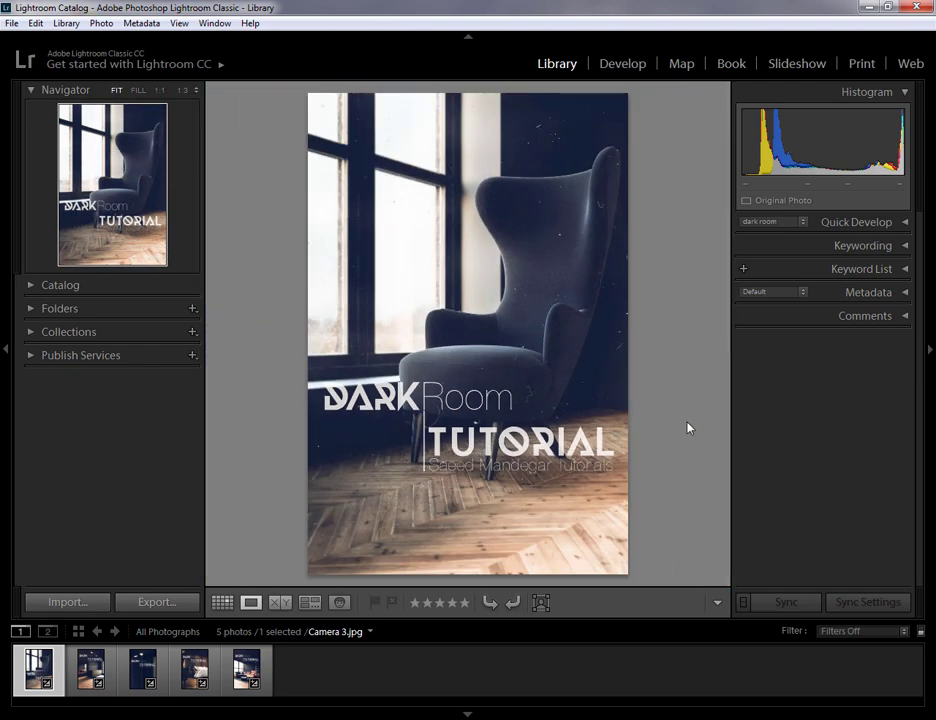
left_click(382, 307)
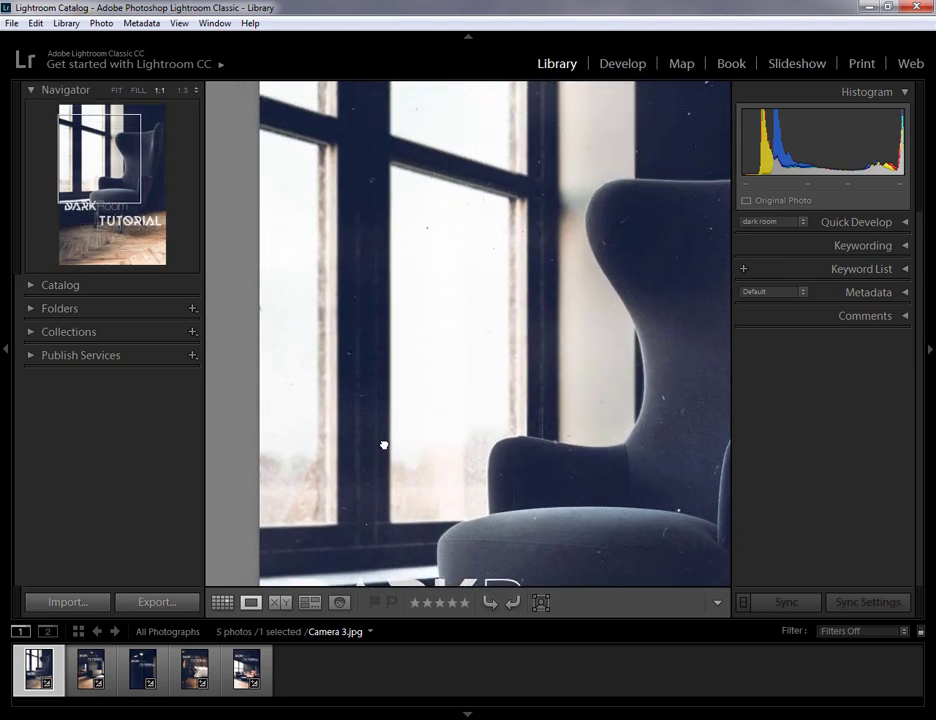
left_click_drag(383, 444, 387, 416)
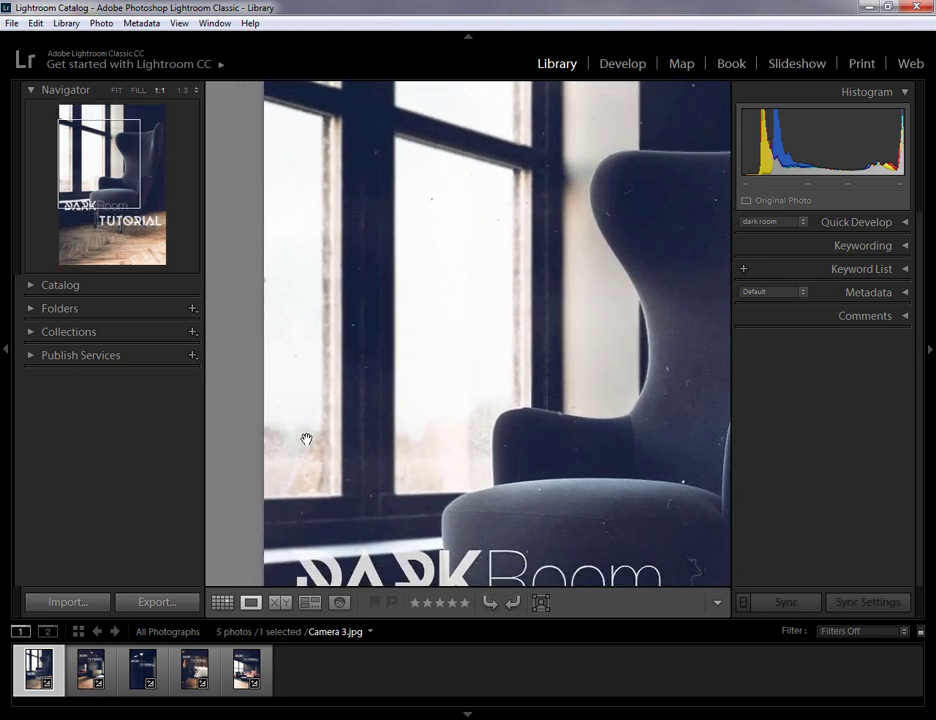
left_click(473, 368)
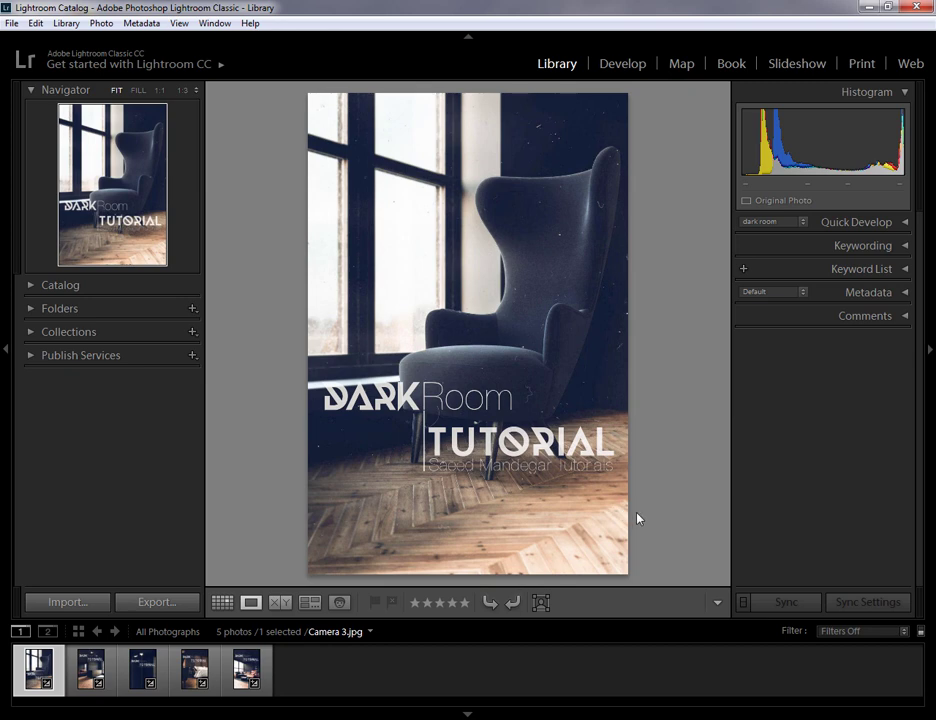
- Inspect the kitchen render Camera 5.jpg at 1:1, and view Camera 6.jpg and Camera 3.jpg in full
left_click(86, 675)
left_click(553, 499)
left_click_drag(378, 393, 503, 373)
left_click_drag(407, 302, 459, 500)
left_click_drag(568, 301, 390, 418)
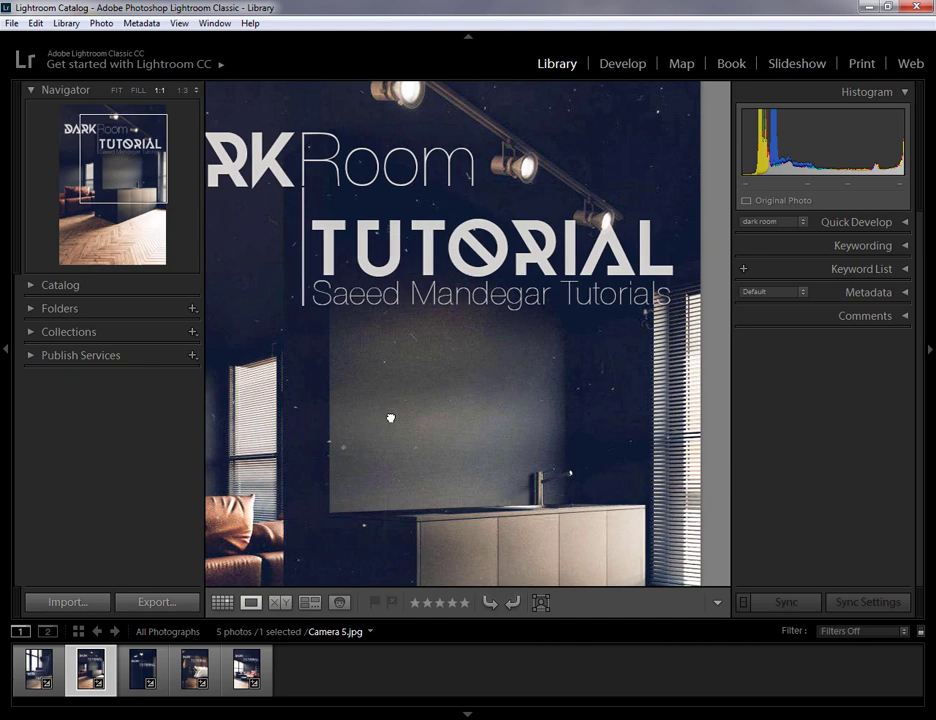
left_click(512, 330)
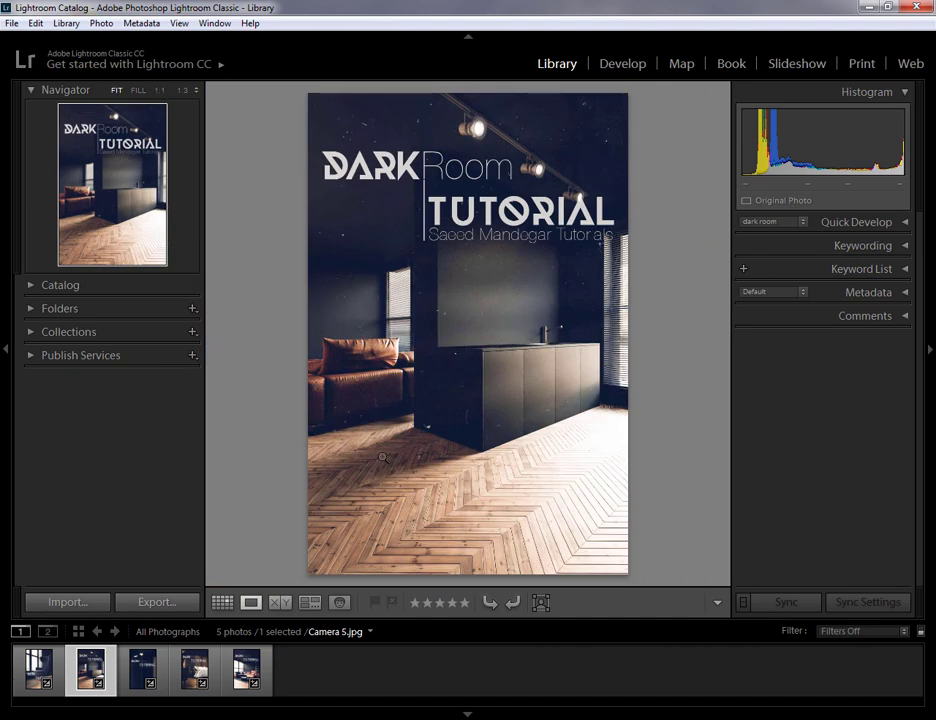
left_click(137, 683)
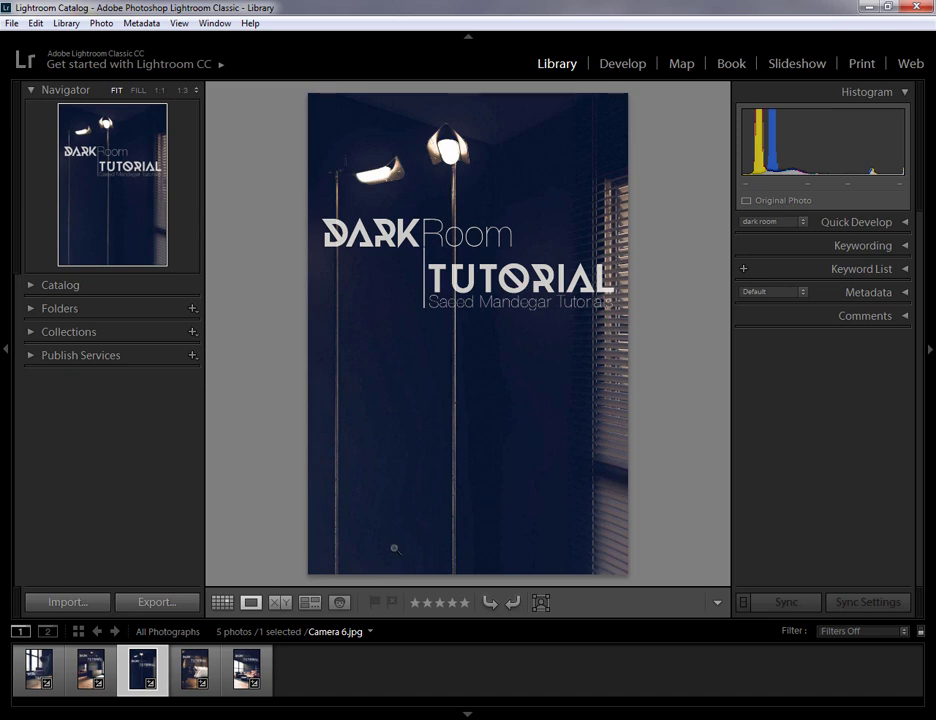
left_click(34, 678)
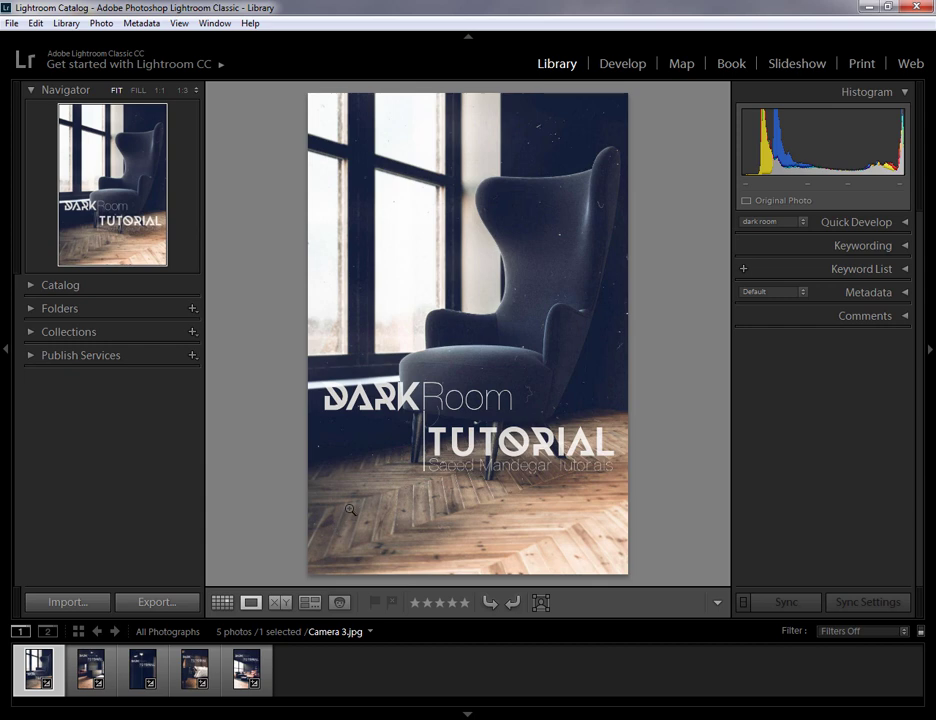